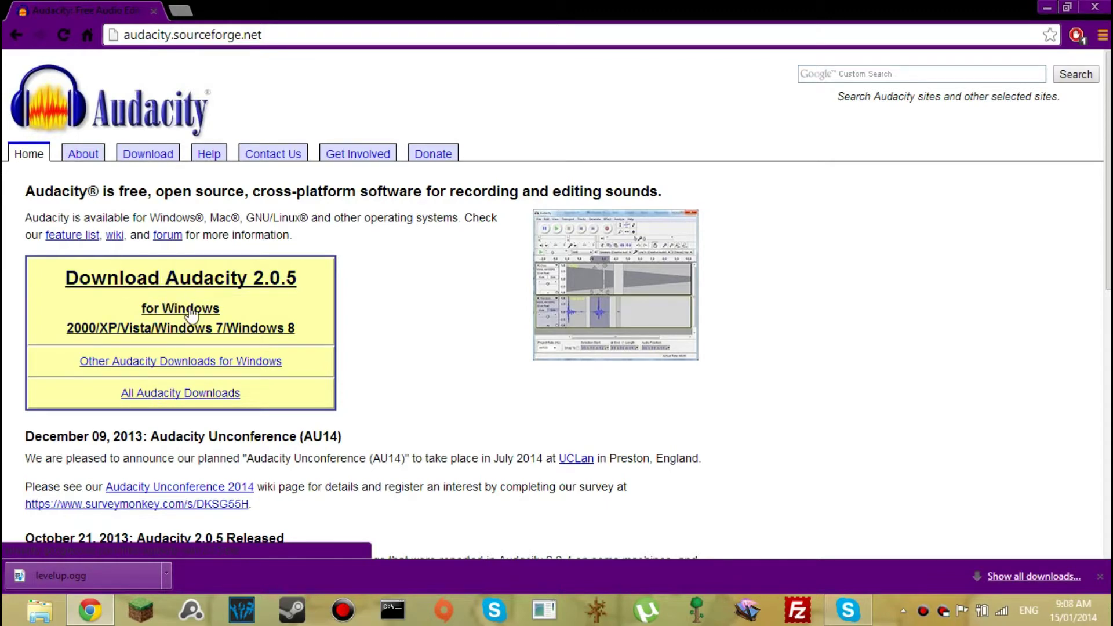
Step: Close the Chrome downloads bar showing levelup.ogg
{"action": "left_click", "coordinate": [1099, 576]}
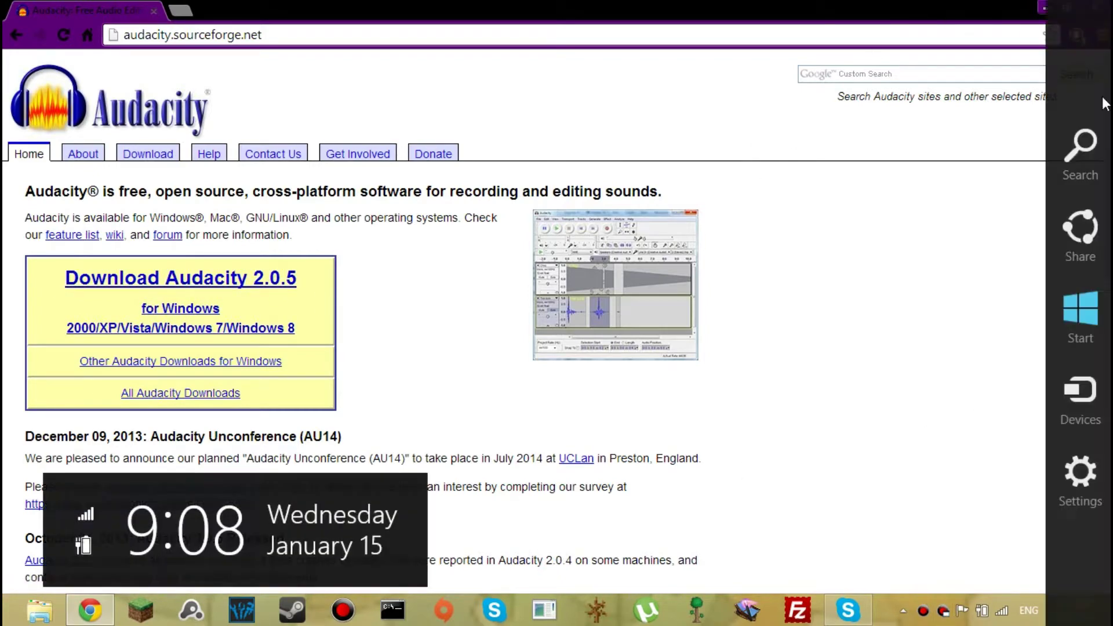
Step: Launch Audacity from Windows search and record a first short take
{"action": "left_click", "coordinate": [1081, 153]}
{"action": "type", "text": "au"}
{"action": "key", "text": "Return"}
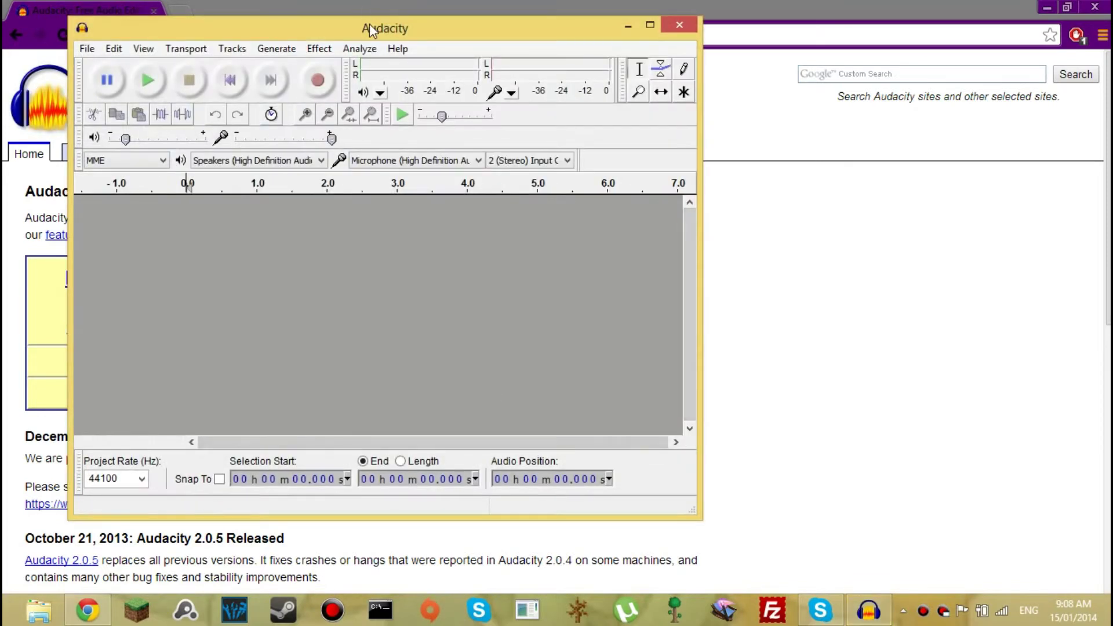
{"action": "left_click_drag", "start_coordinate": [370, 25], "coordinate": [600, 61]}
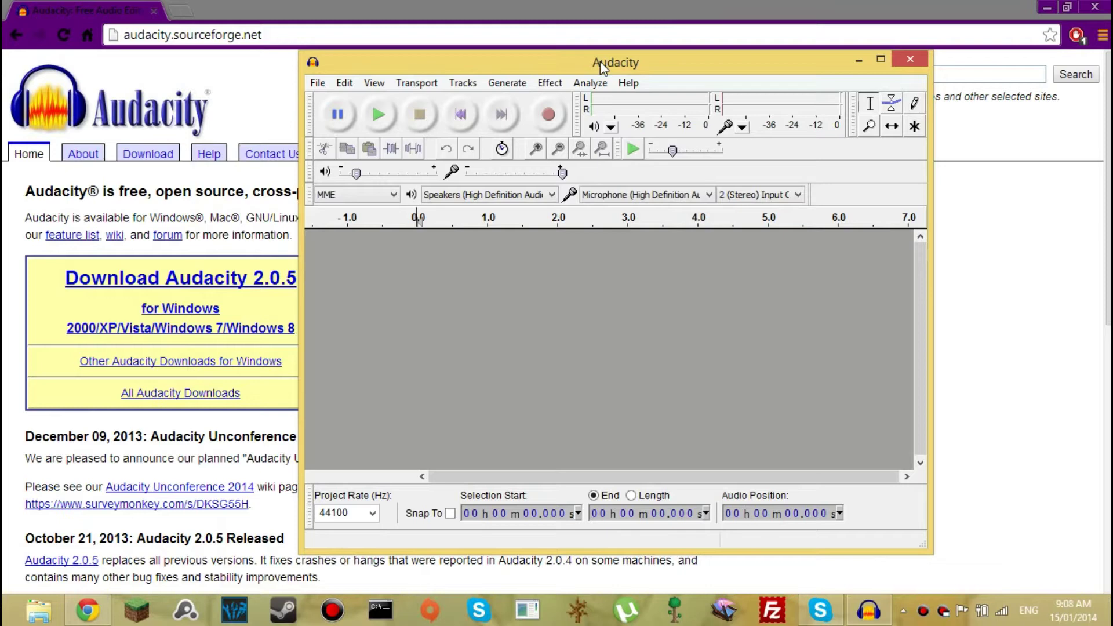
{"action": "left_click", "coordinate": [549, 116]}
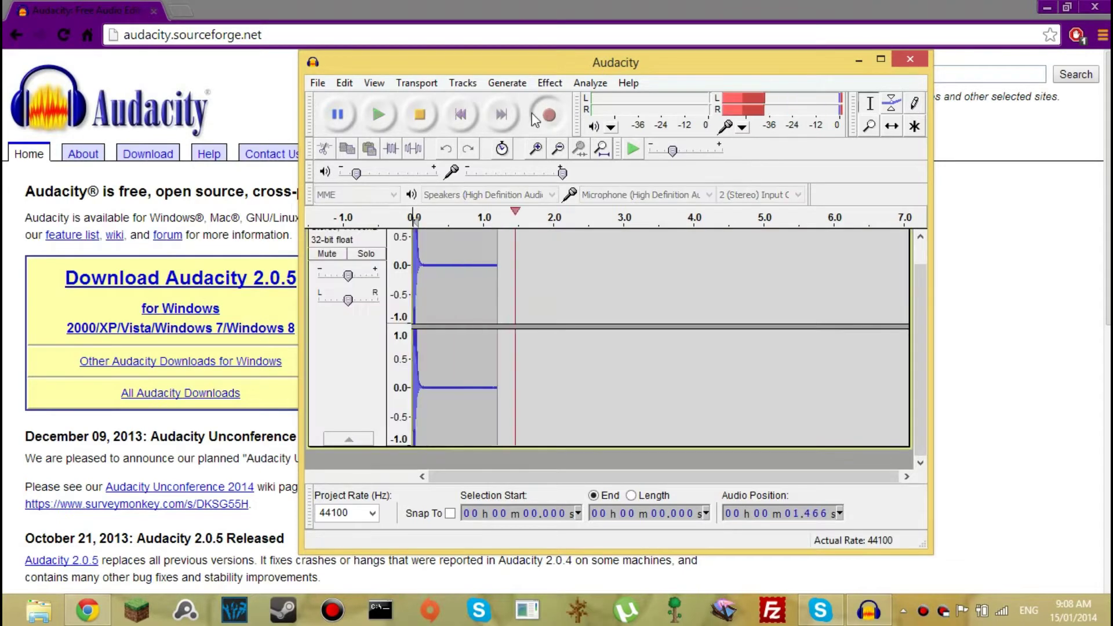
{"action": "left_click", "coordinate": [418, 117]}
Step: Discard the first take without saving, then record and play back a second take
{"action": "left_click", "coordinate": [318, 83]}
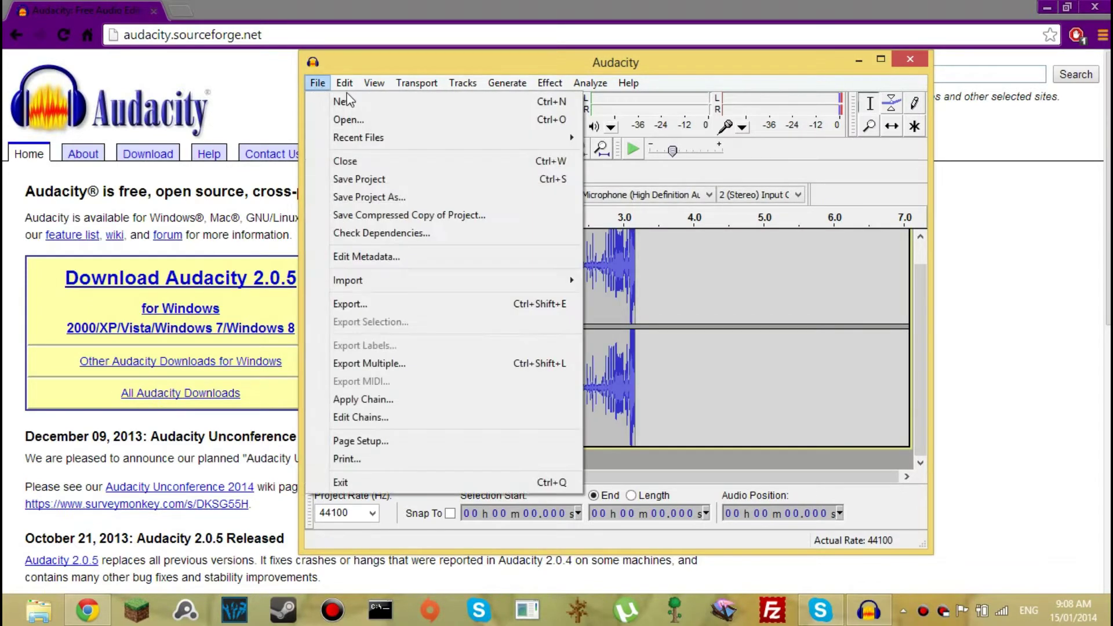
{"action": "left_click", "coordinate": [365, 103]}
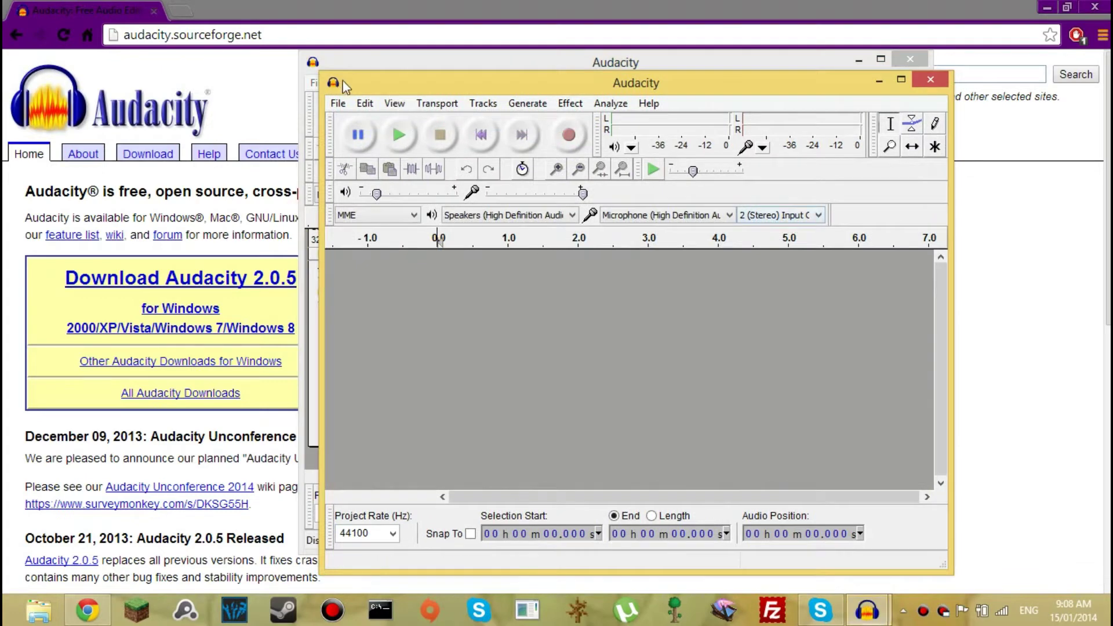
{"action": "left_click", "coordinate": [929, 80]}
{"action": "left_click", "coordinate": [909, 58]}
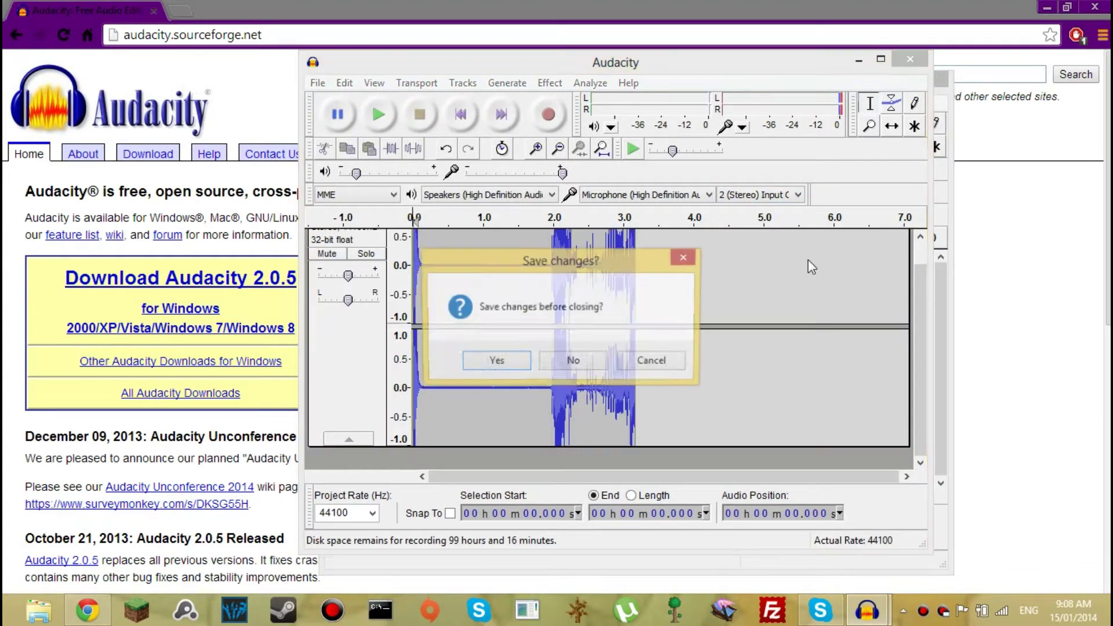
{"action": "left_click", "coordinate": [573, 360]}
{"action": "left_click", "coordinate": [569, 135]}
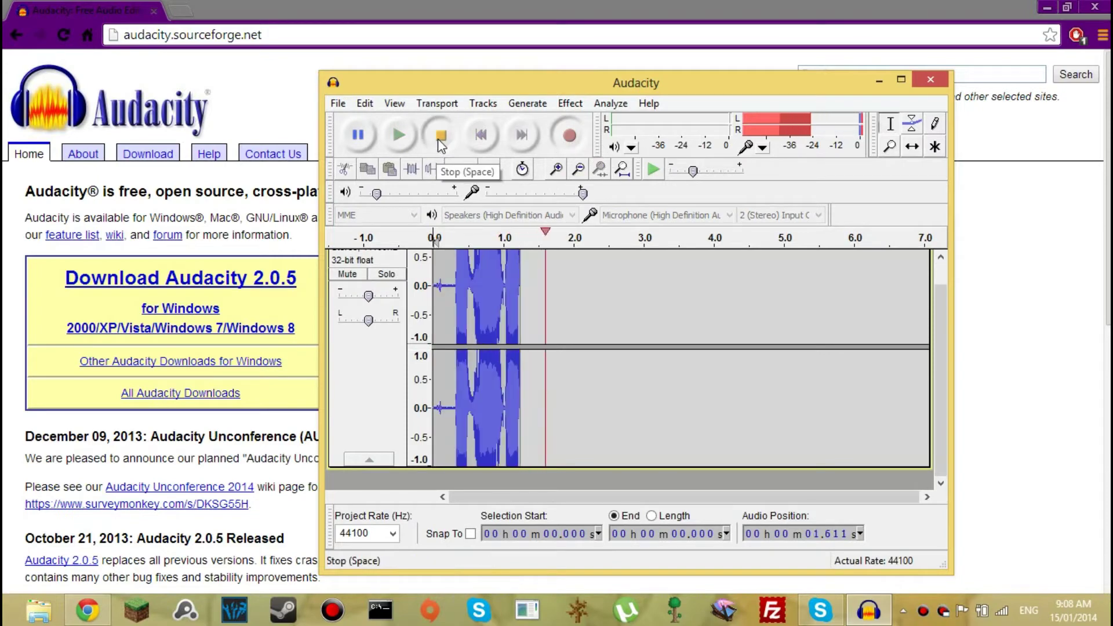
{"action": "left_click", "coordinate": [438, 138]}
{"action": "left_click", "coordinate": [399, 136]}
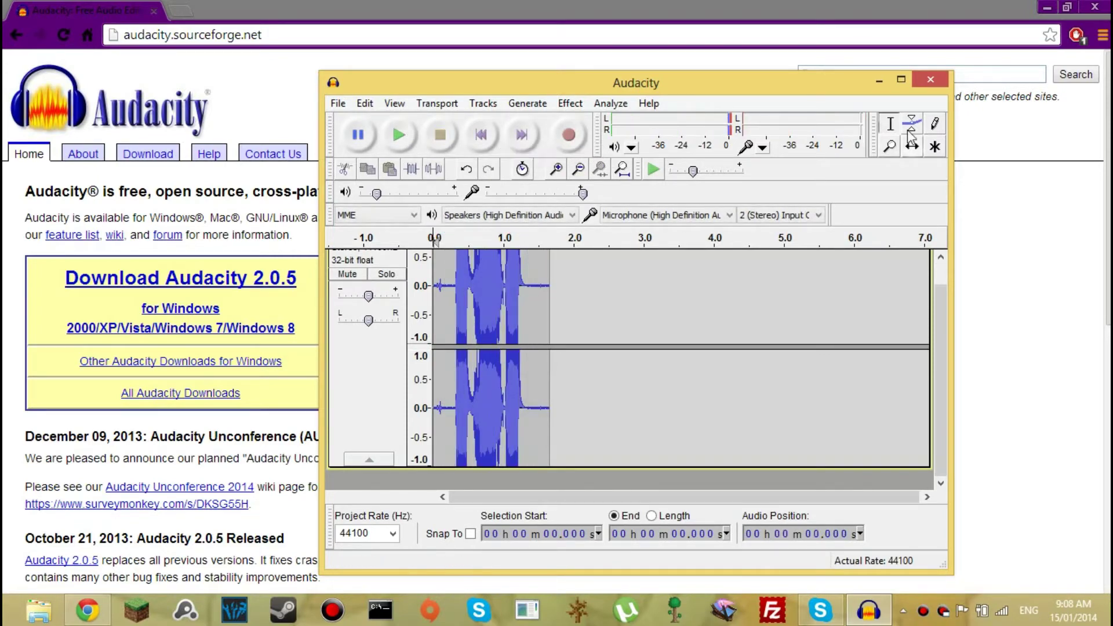
Step: Record and play another take in a new project, then close the earlier project
{"action": "left_click", "coordinate": [338, 102]}
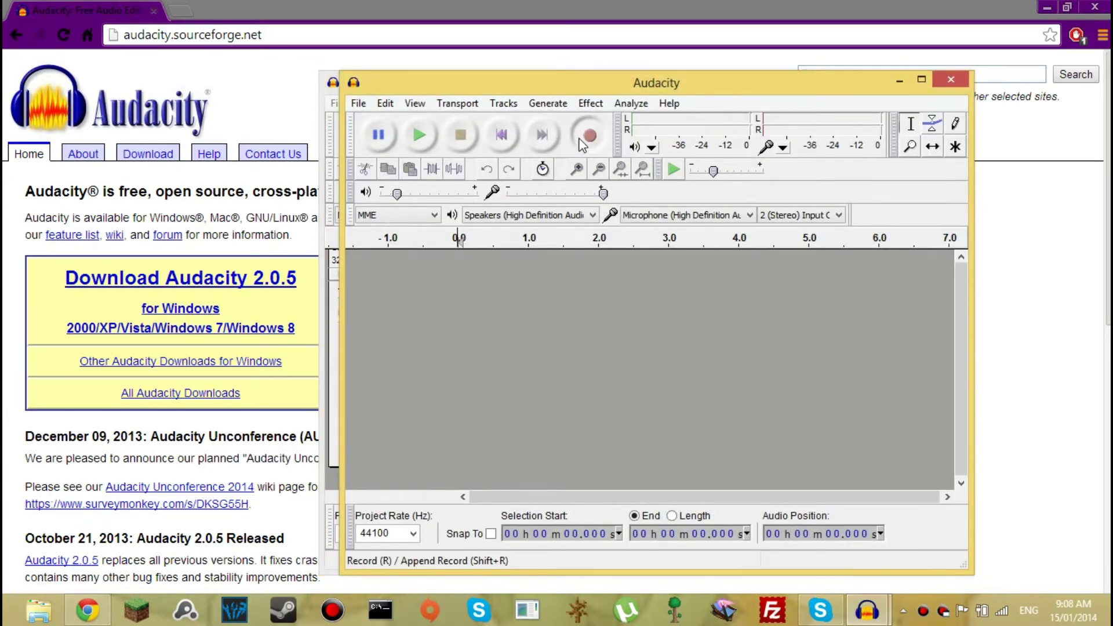
{"action": "left_click", "coordinate": [589, 135]}
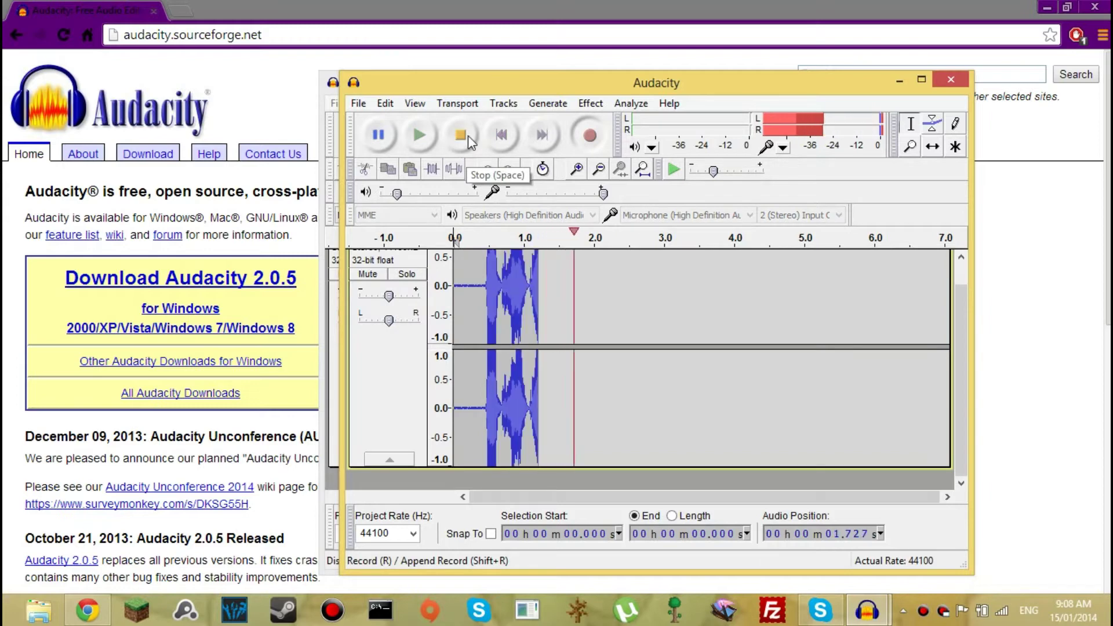
{"action": "left_click", "coordinate": [463, 135]}
{"action": "left_click", "coordinate": [419, 135]}
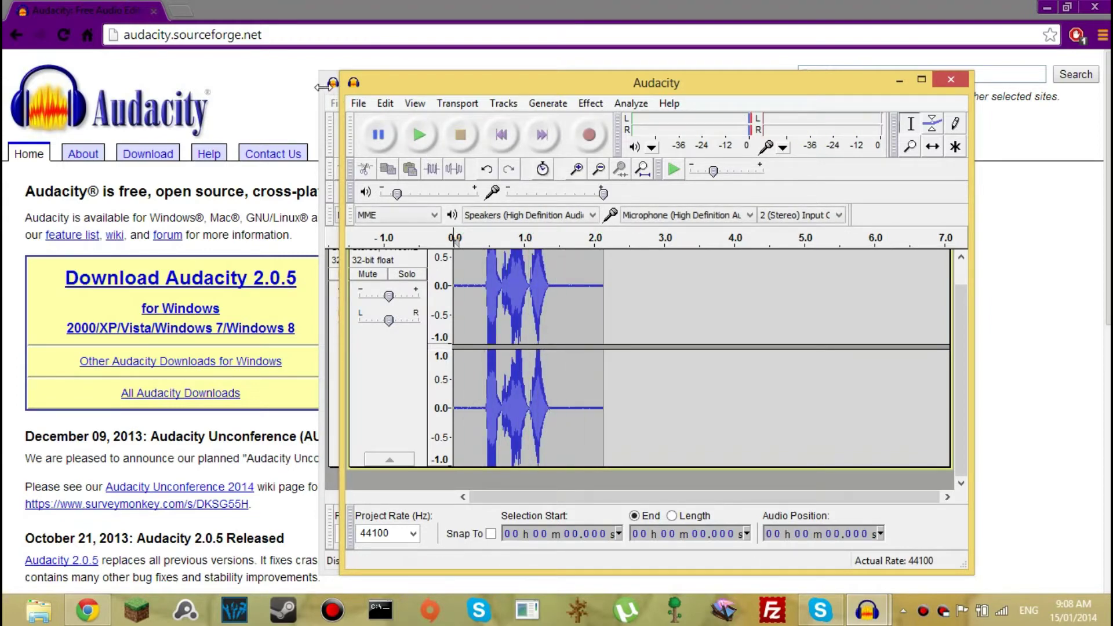
{"action": "key", "text": "alt+space"}
{"action": "key", "text": "Escape"}
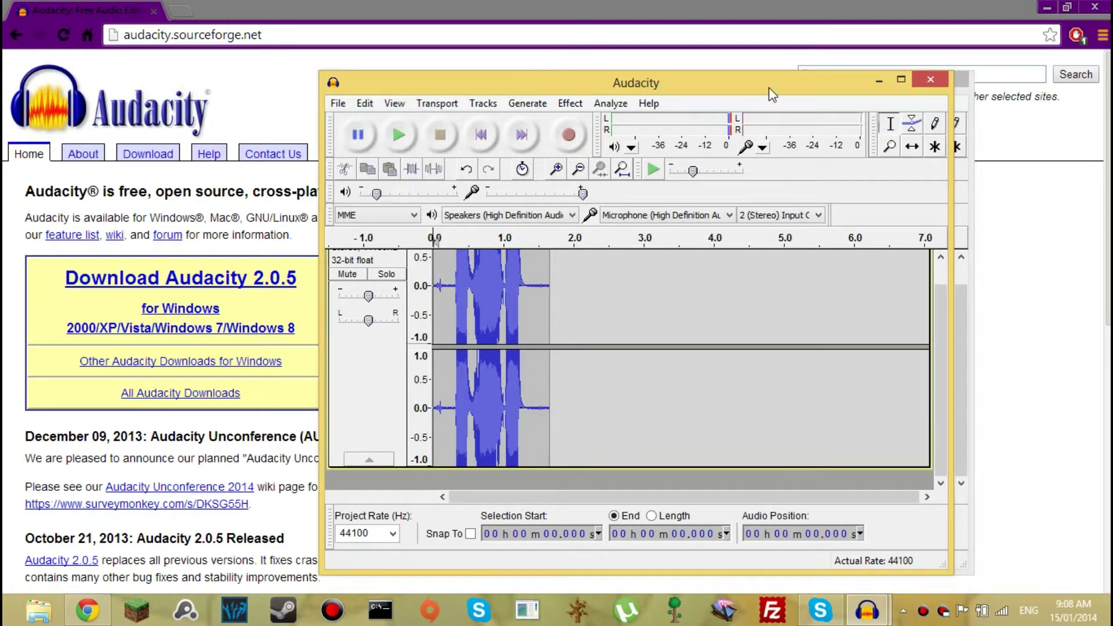
{"action": "left_click", "coordinate": [930, 79]}
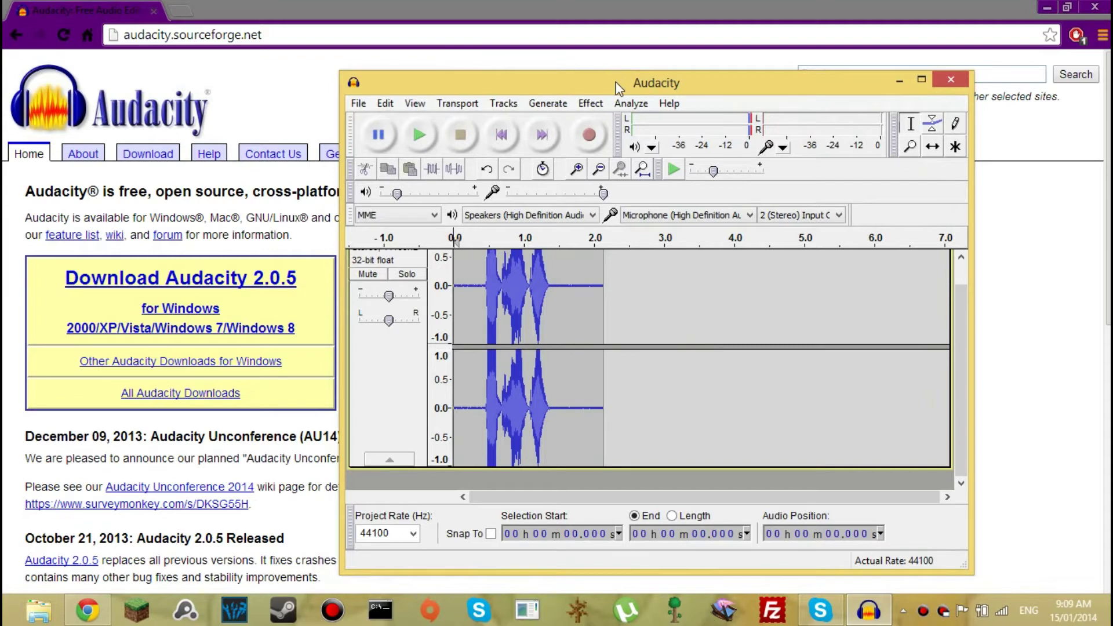
Step: Apply Paulstretch to the two-second clip, making a roughly 21-second drone, and preview it
{"action": "mouse_move", "coordinate": [617, 88]}
{"action": "left_mouse_down"}
{"action": "mouse_move", "coordinate": [527, 56]}
{"action": "mouse_move", "coordinate": [552, 67]}
{"action": "left_mouse_up"}
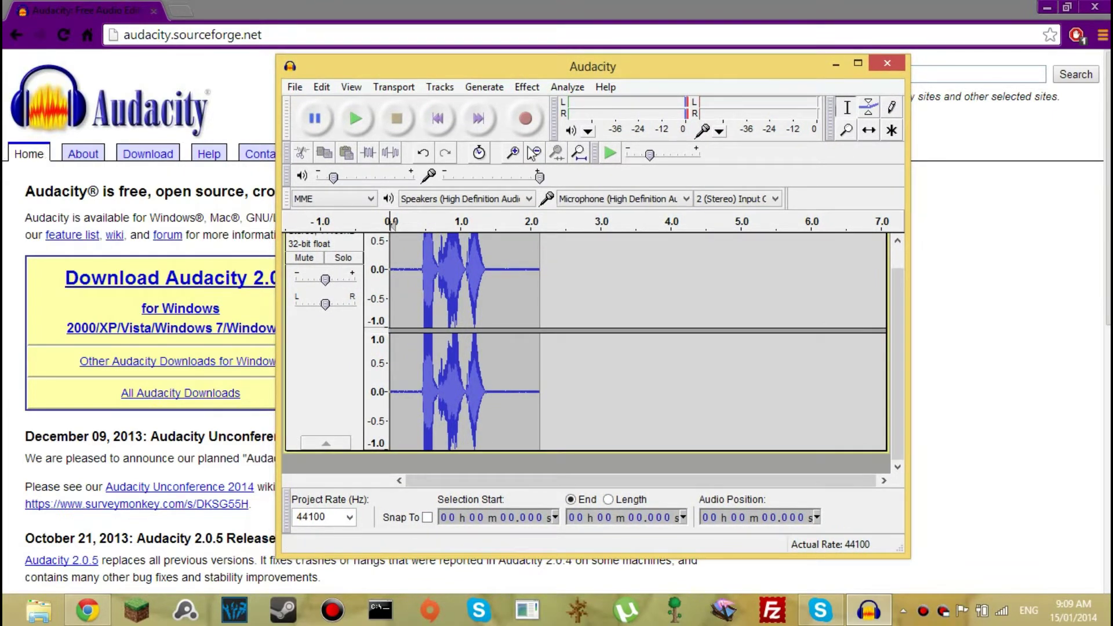
{"action": "left_click", "coordinate": [527, 87]}
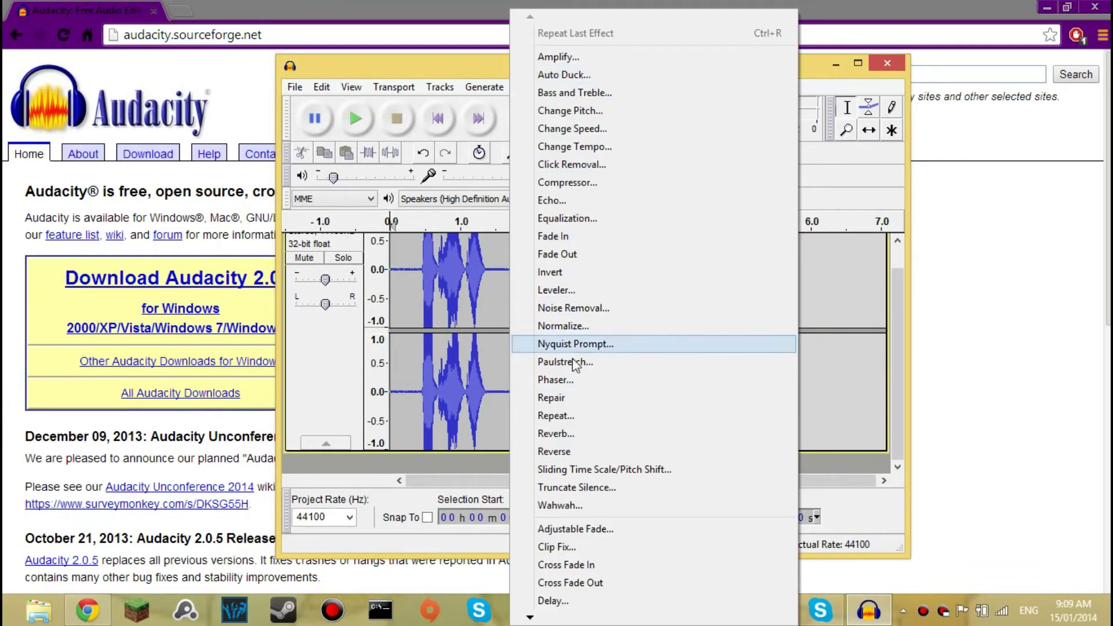
{"action": "left_click", "coordinate": [574, 363]}
{"action": "left_click", "coordinate": [589, 342]}
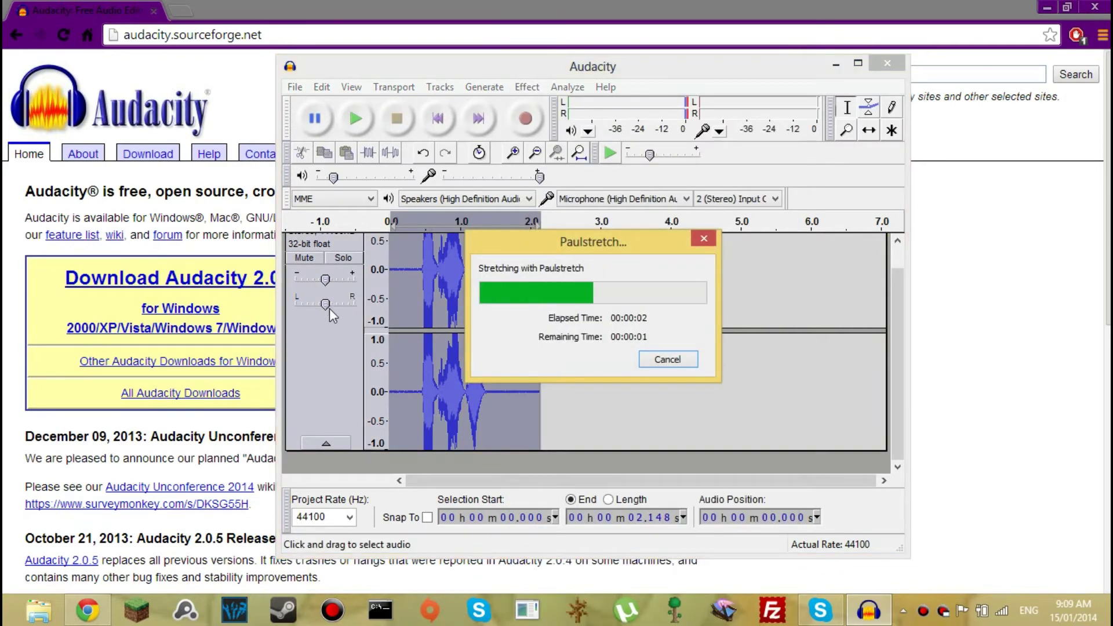
{"action": "left_click", "coordinate": [356, 118]}
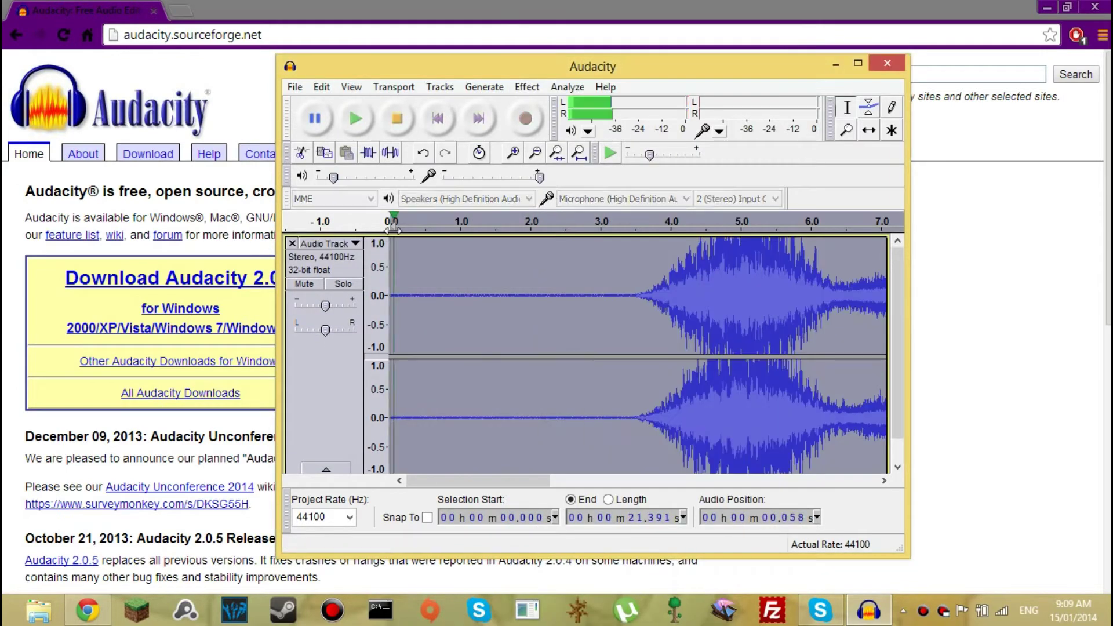
{"action": "mouse_move", "coordinate": [521, 481]}
{"action": "left_mouse_down"}
{"action": "mouse_move", "coordinate": [702, 487]}
{"action": "mouse_move", "coordinate": [522, 498]}
{"action": "left_mouse_up"}
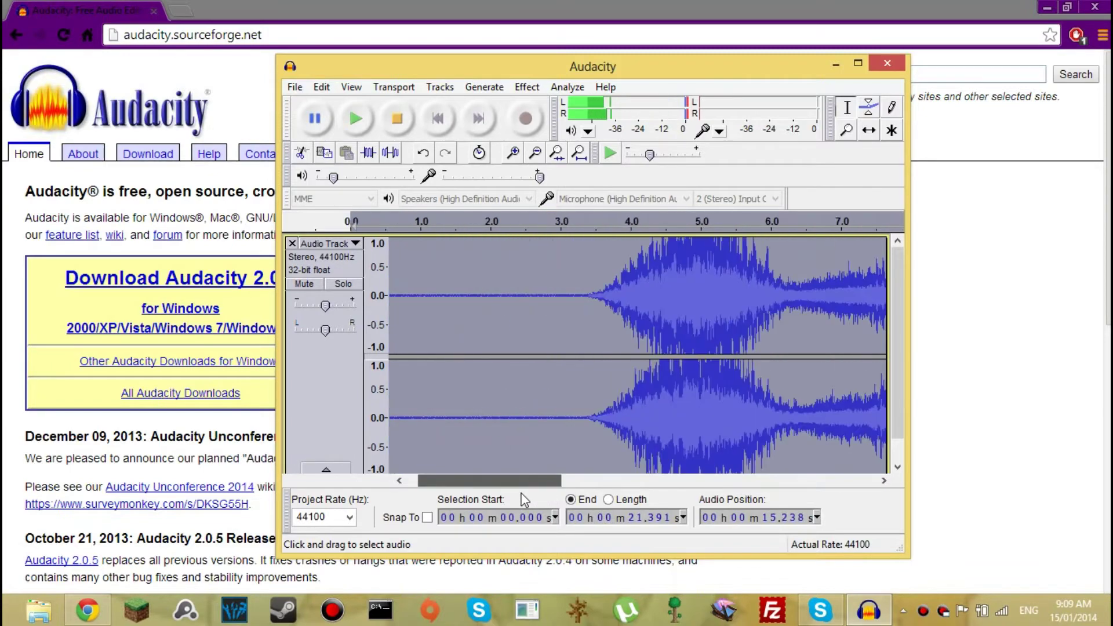
Step: Use Change Pitch at about -59% to drop the sound to G4, then preview it
{"action": "key", "text": "space"}
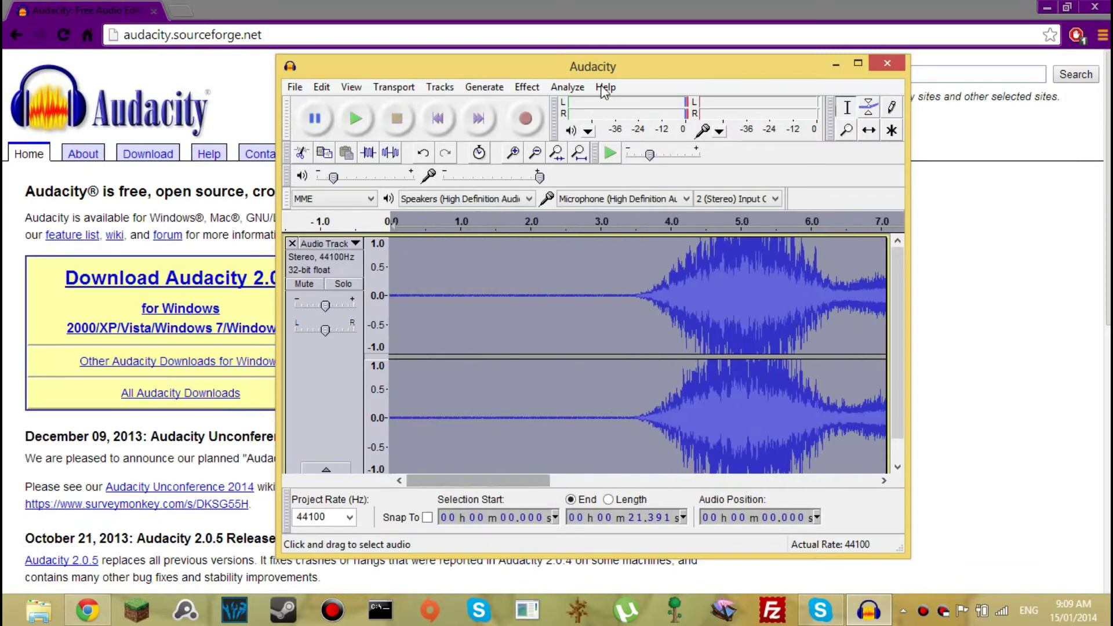
{"action": "left_click", "coordinate": [527, 87]}
{"action": "left_click", "coordinate": [614, 111]}
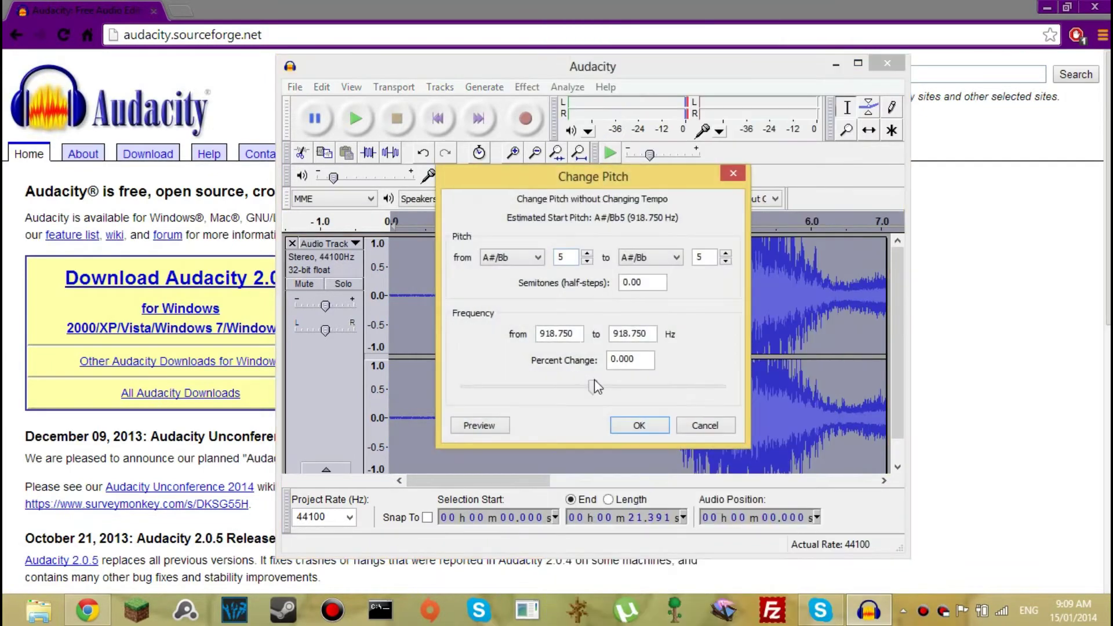
{"action": "left_click_drag", "start_coordinate": [597, 396], "coordinate": [521, 391]}
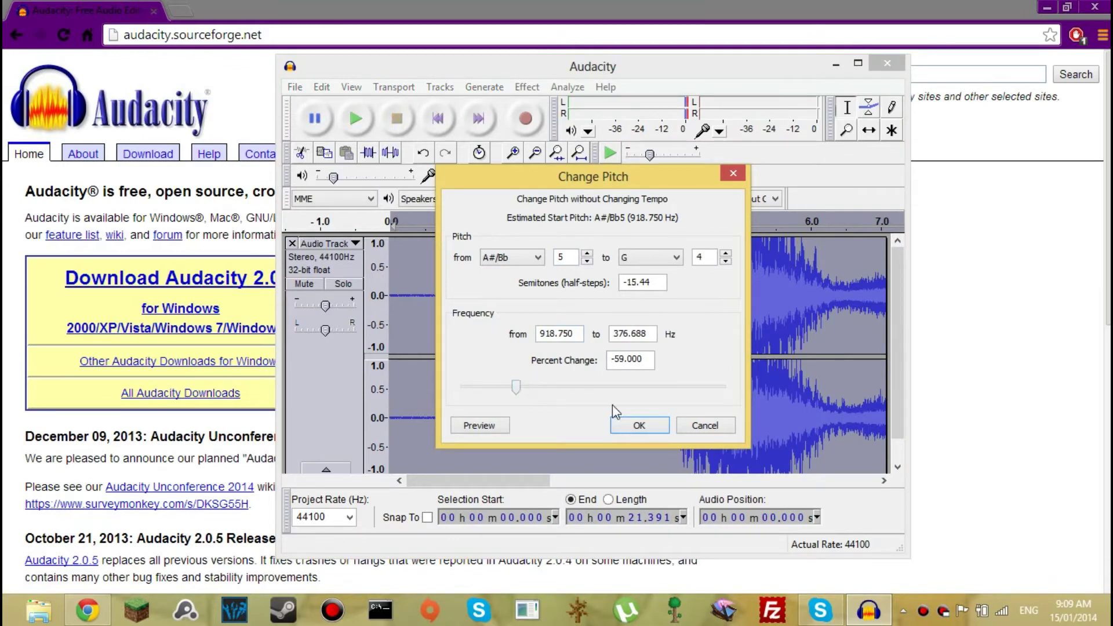
{"action": "left_click", "coordinate": [636, 425]}
{"action": "left_click", "coordinate": [355, 120]}
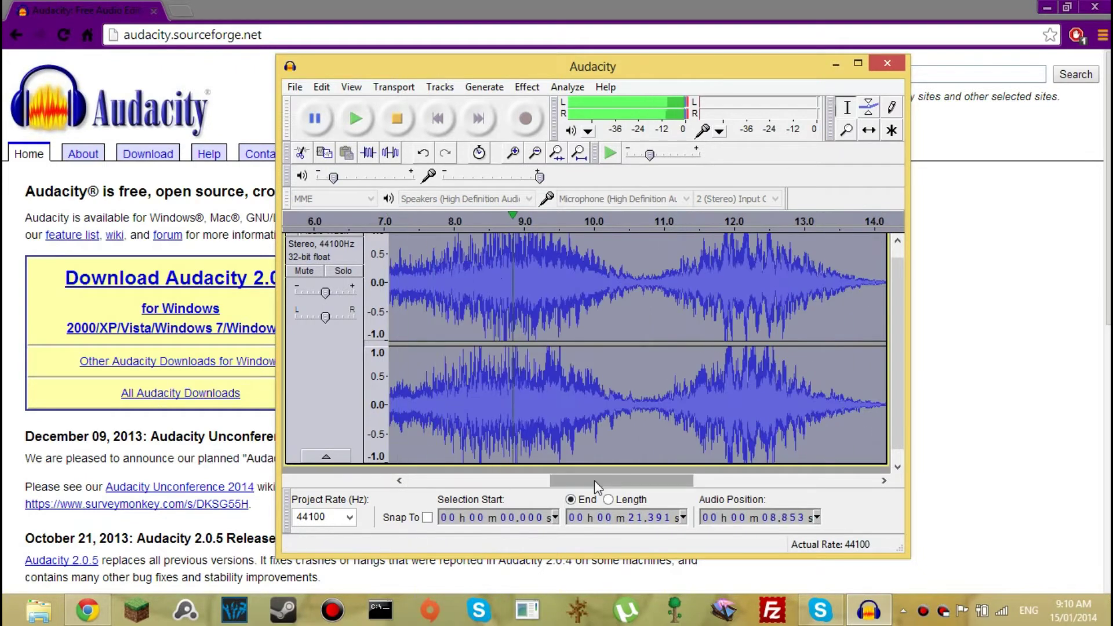
{"action": "key", "text": "space"}
{"action": "mouse_move", "coordinate": [636, 482]}
{"action": "left_mouse_down"}
{"action": "mouse_move", "coordinate": [489, 481]}
{"action": "mouse_move", "coordinate": [665, 480]}
{"action": "left_mouse_up"}
{"action": "mouse_move", "coordinate": [392, 278]}
{"action": "left_mouse_down"}
{"action": "mouse_move", "coordinate": [889, 268]}
{"action": "mouse_move", "coordinate": [821, 270]}
{"action": "left_mouse_up"}
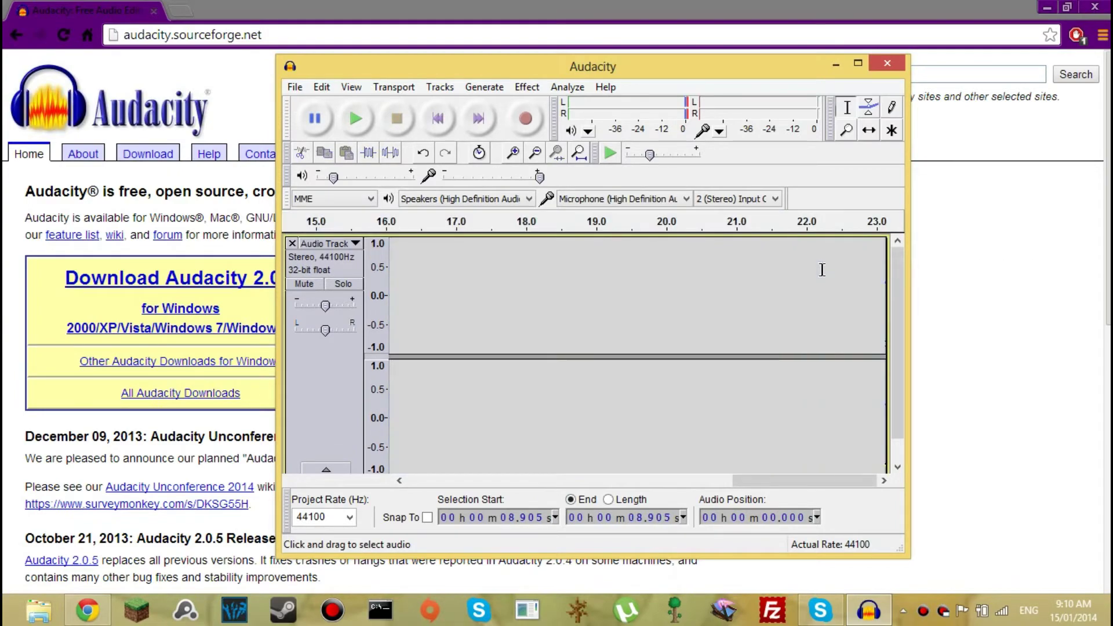
{"action": "mouse_move", "coordinate": [804, 479]}
{"action": "left_mouse_down"}
{"action": "mouse_move", "coordinate": [461, 480]}
{"action": "mouse_move", "coordinate": [474, 480]}
{"action": "left_mouse_up"}
Step: Apply a fade-in and a fade-out to the sound and play it back
{"action": "left_click", "coordinate": [595, 235]}
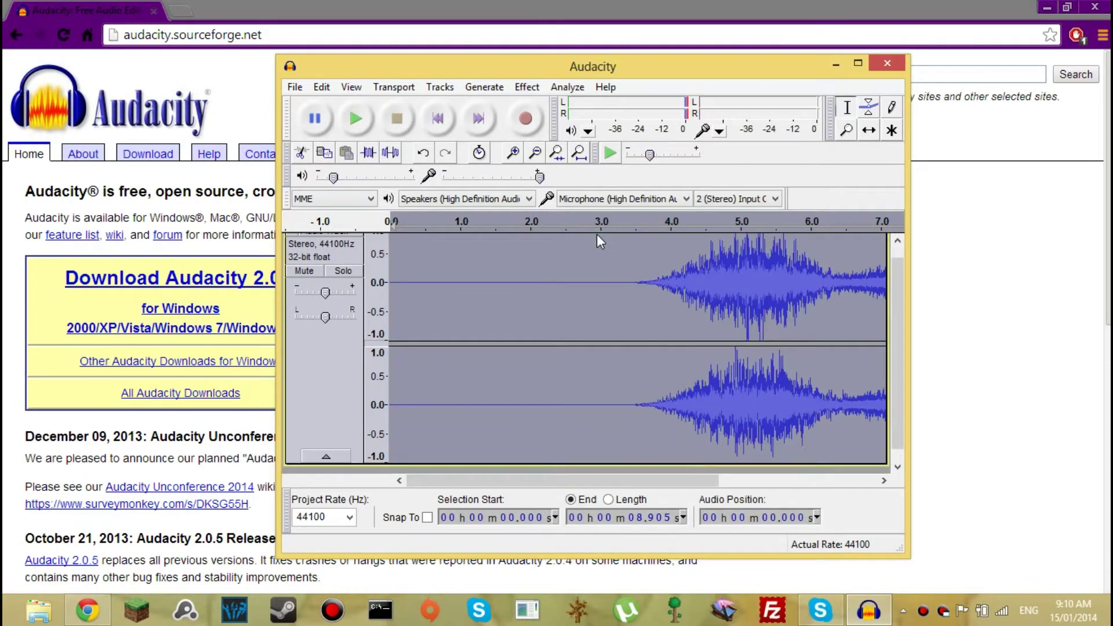
{"action": "left_click", "coordinate": [527, 88]}
{"action": "left_click", "coordinate": [608, 263]}
{"action": "left_click", "coordinate": [358, 127]}
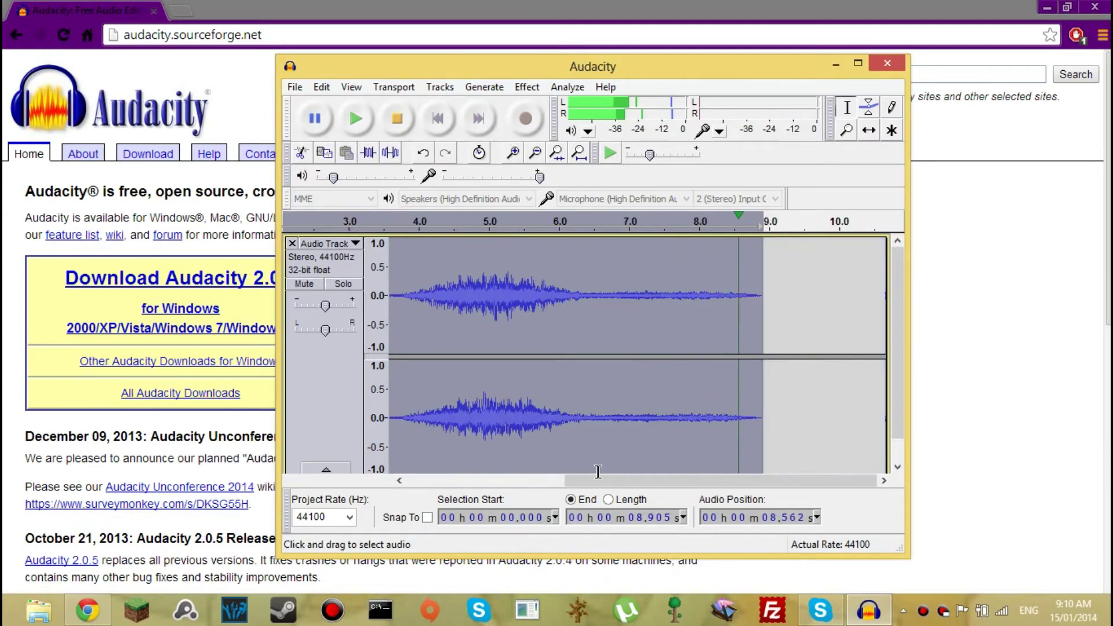
Step: Amplify the sound with the default setting and play the louder result
{"action": "left_click", "coordinate": [294, 88]}
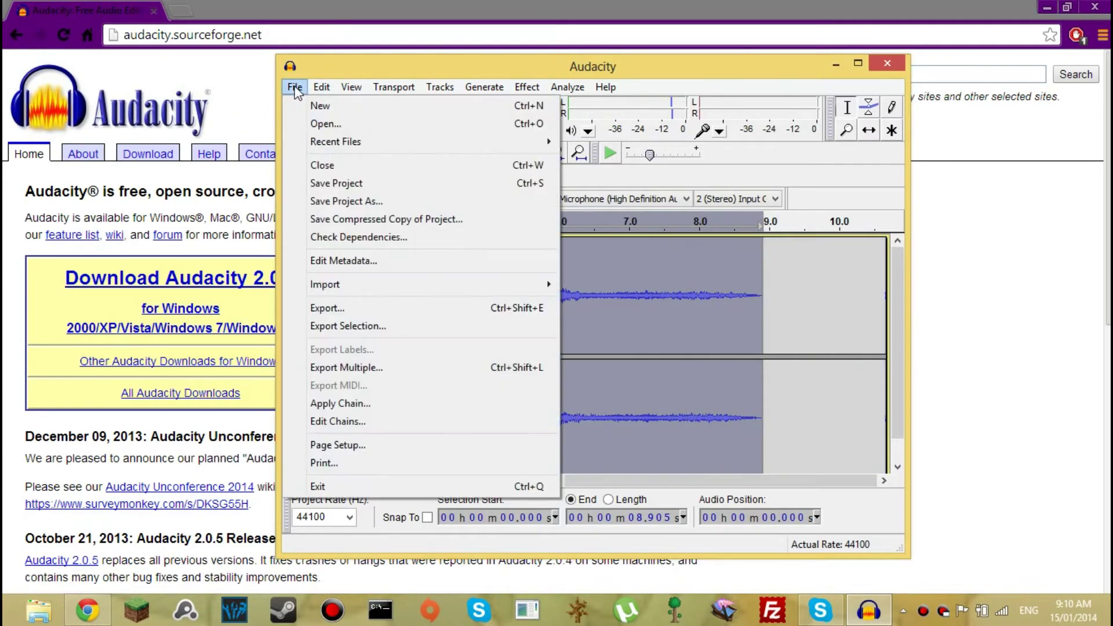
{"action": "left_click", "coordinate": [559, 58]}
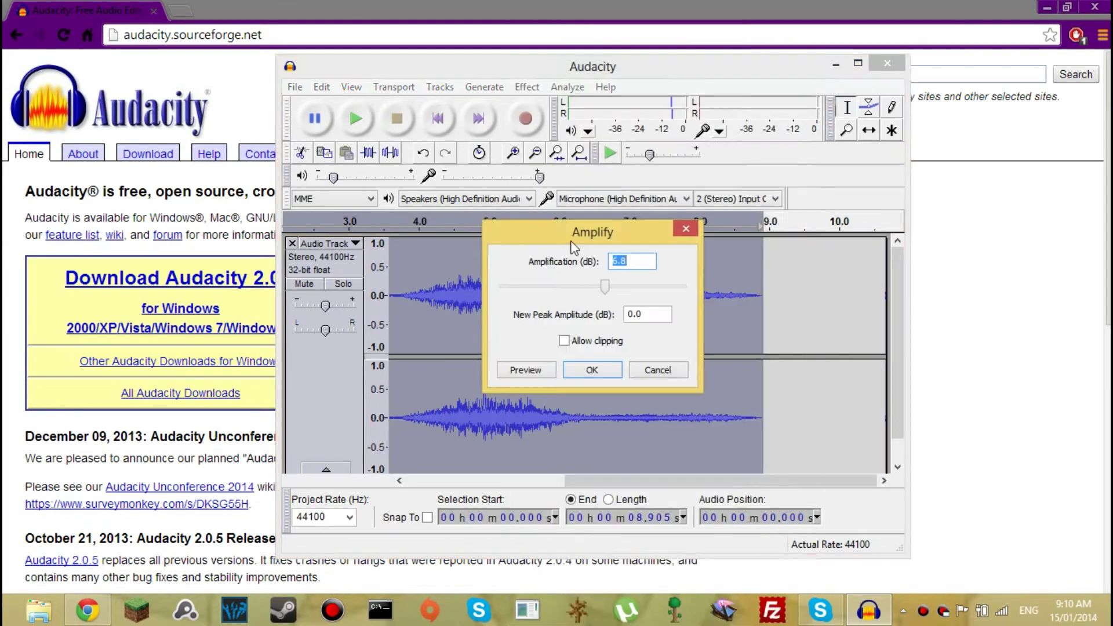
{"action": "left_click", "coordinate": [600, 370]}
{"action": "left_click", "coordinate": [355, 119]}
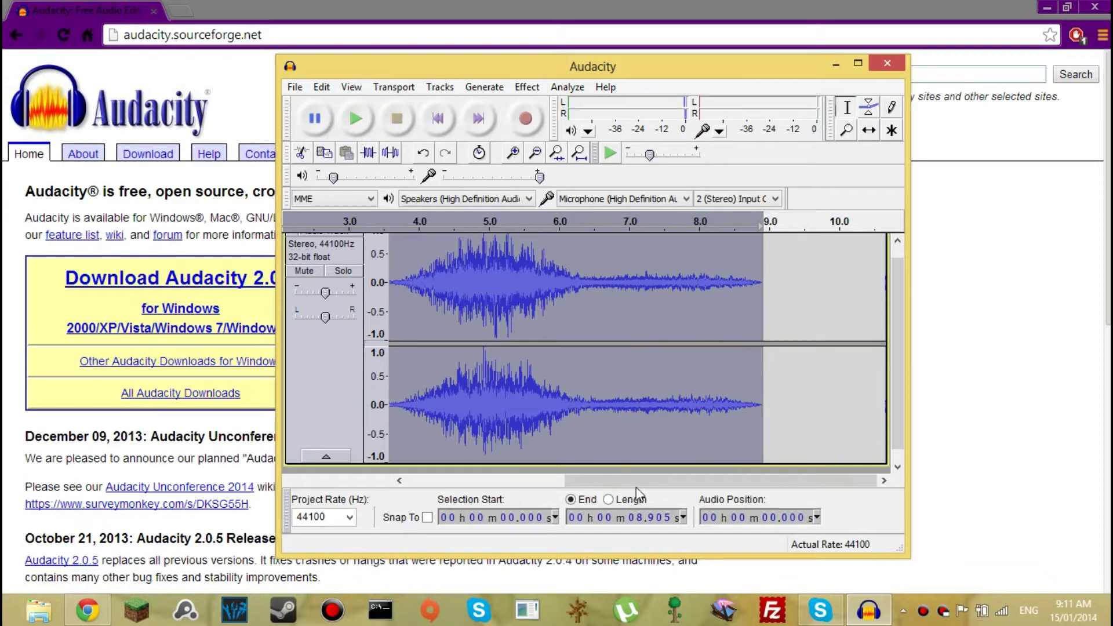
{"action": "left_click_drag", "start_coordinate": [644, 480], "coordinate": [583, 480]}
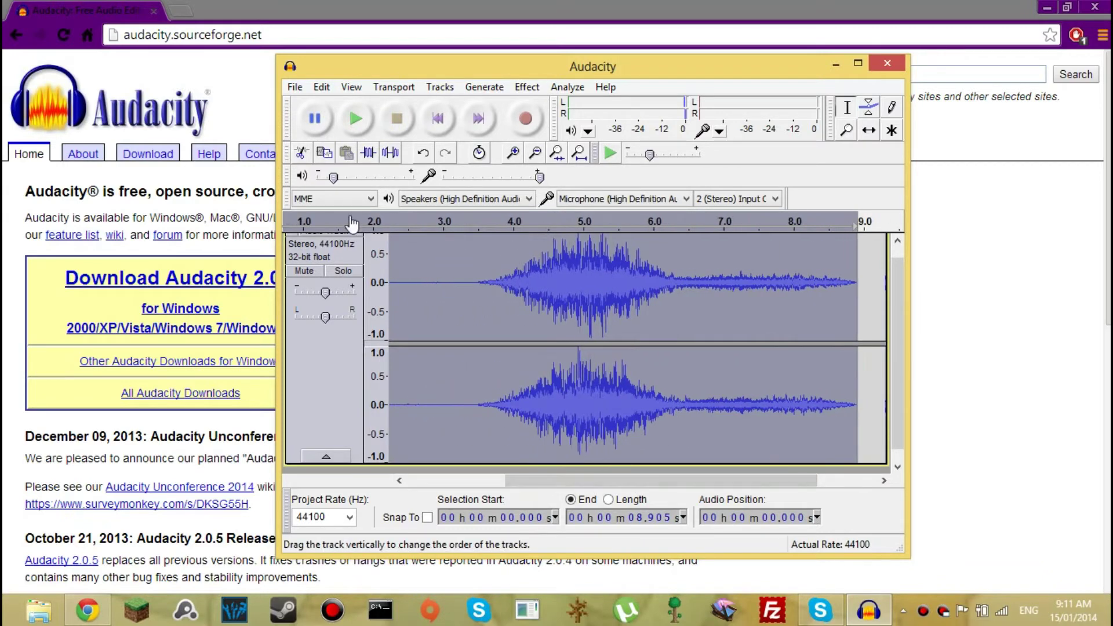
{"action": "left_click", "coordinate": [356, 120]}
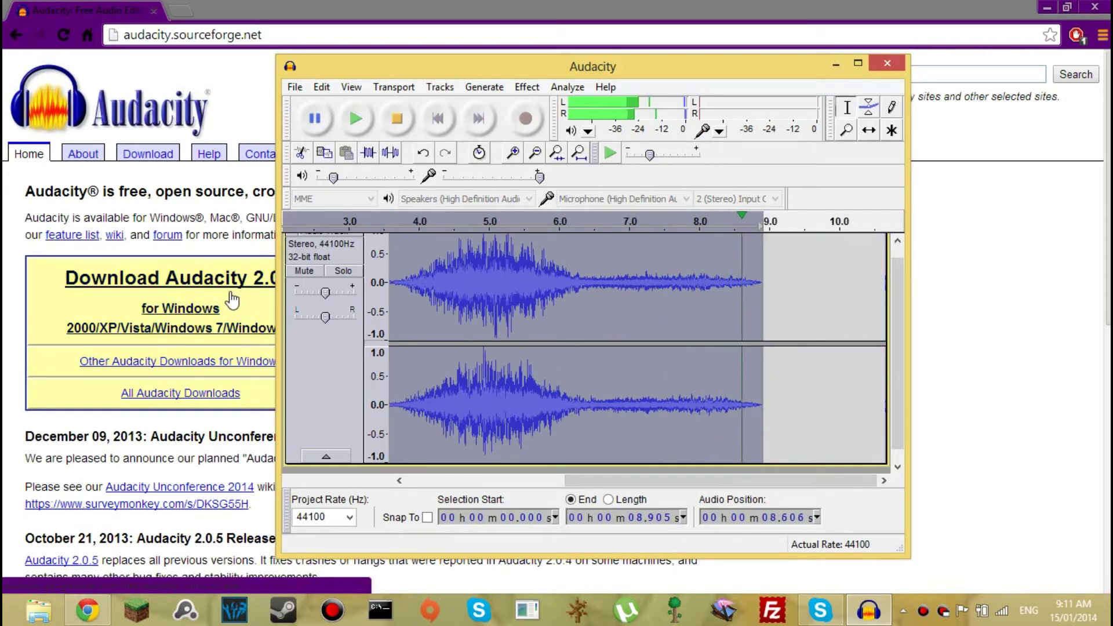
Step: Export the sound to Recordings as the Ogg Vorbis file 'creepy sound 1'
{"action": "left_click", "coordinate": [295, 87]}
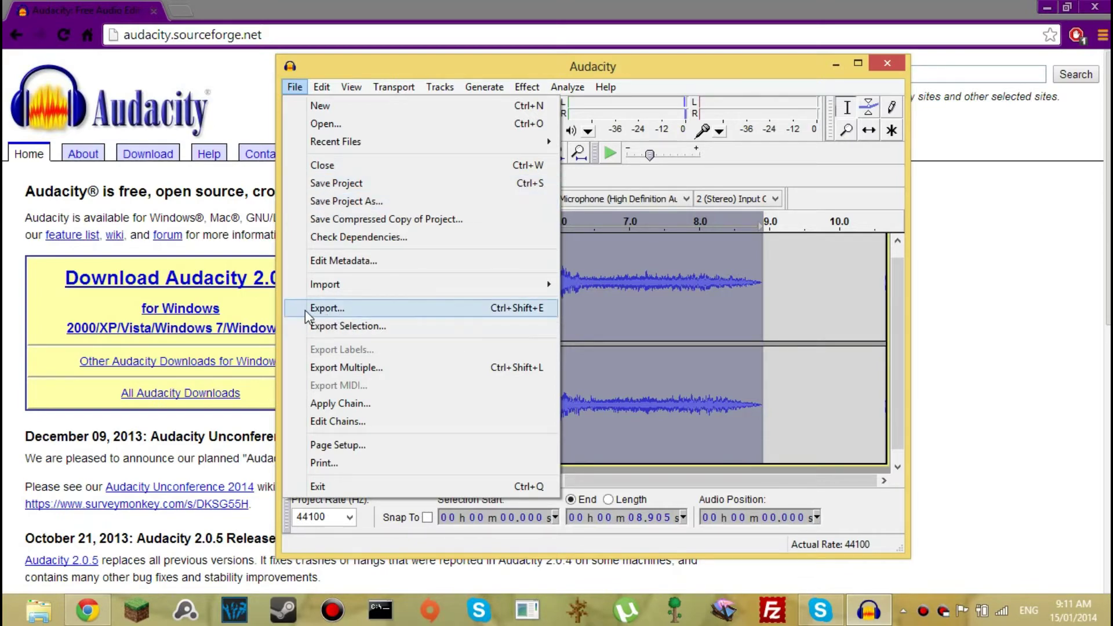
{"action": "left_click", "coordinate": [342, 309]}
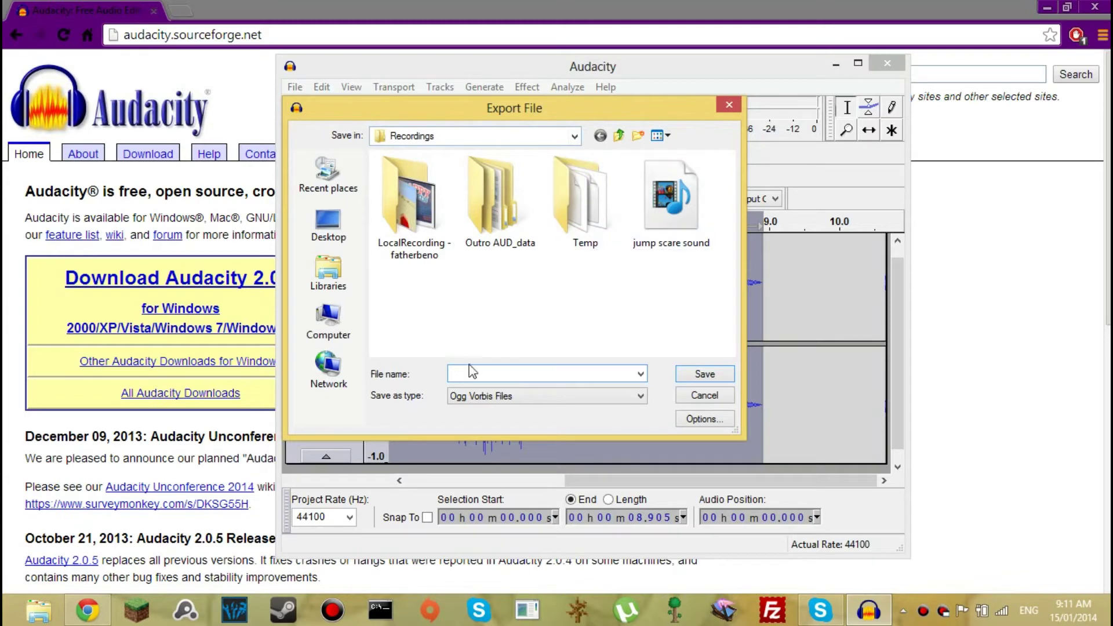
{"action": "left_click", "coordinate": [498, 396]}
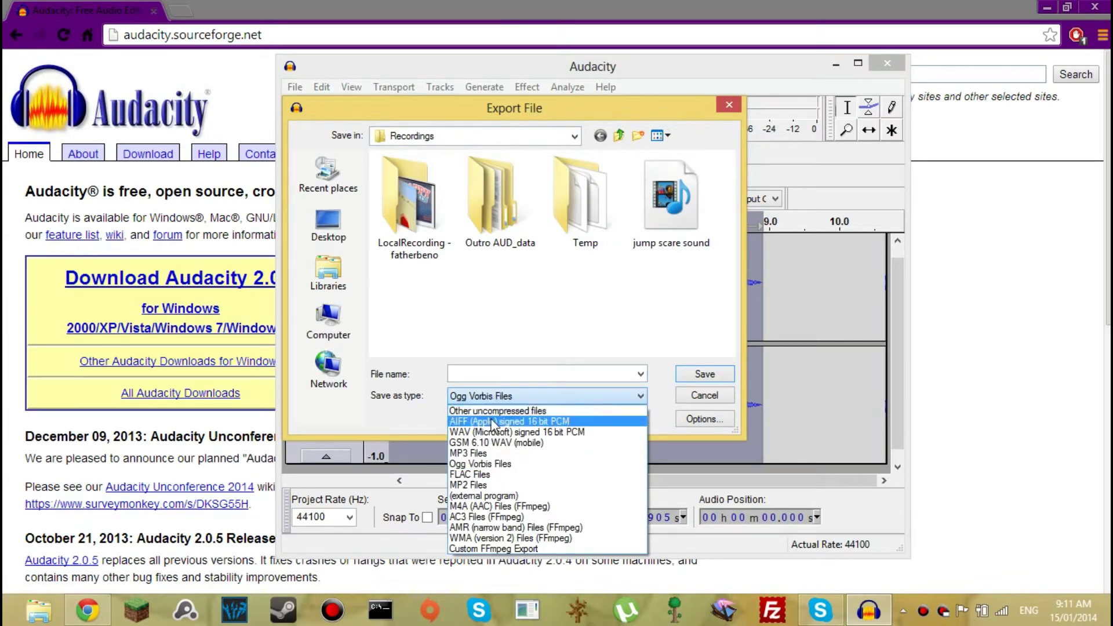
{"action": "left_click", "coordinate": [486, 548]}
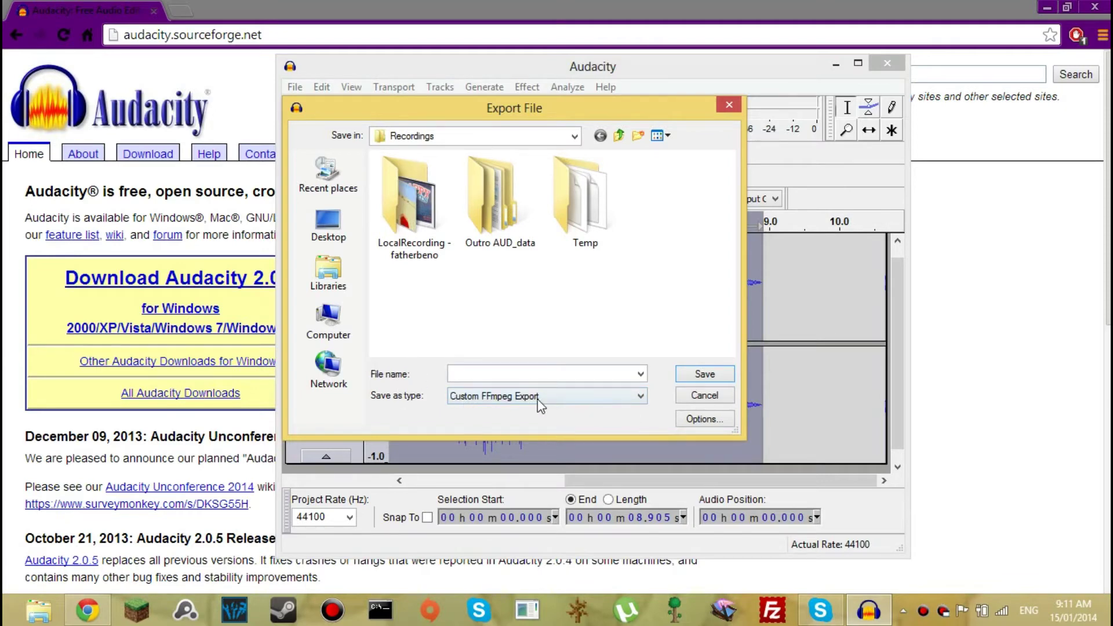
{"action": "left_click", "coordinate": [501, 401]}
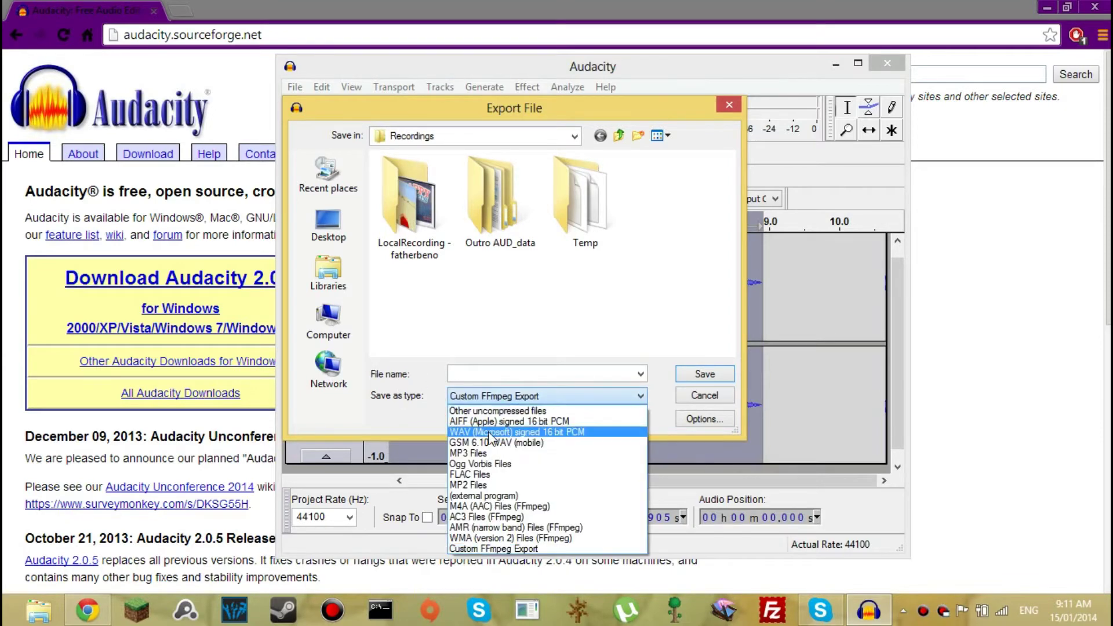
{"action": "left_click", "coordinate": [499, 469]}
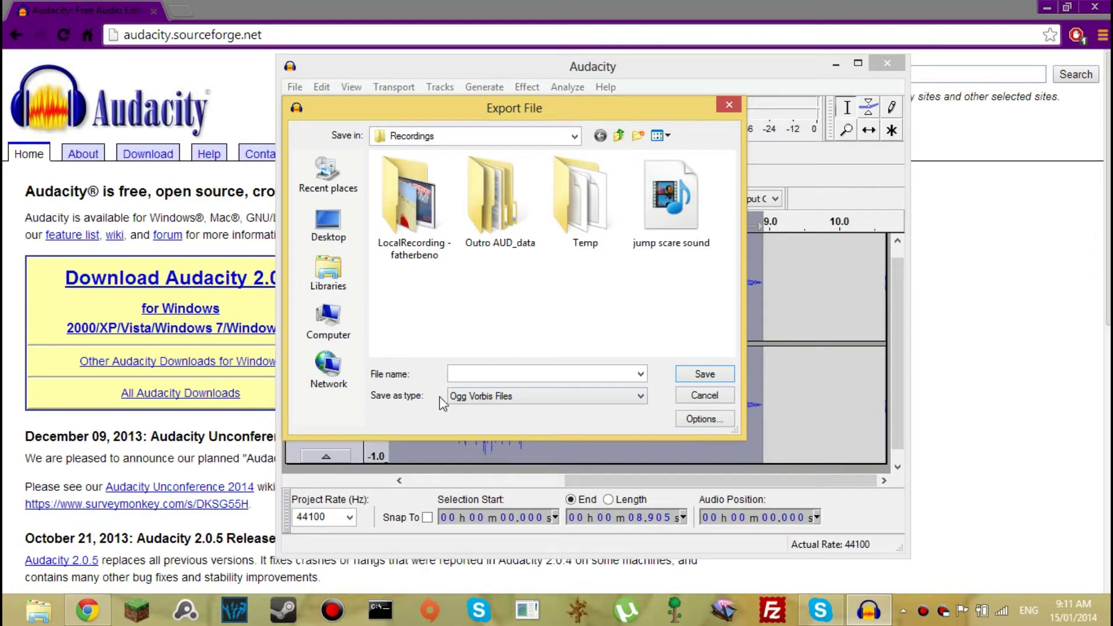
{"action": "left_click", "coordinate": [464, 373]}
{"action": "type", "text": "creepy sound 1"}
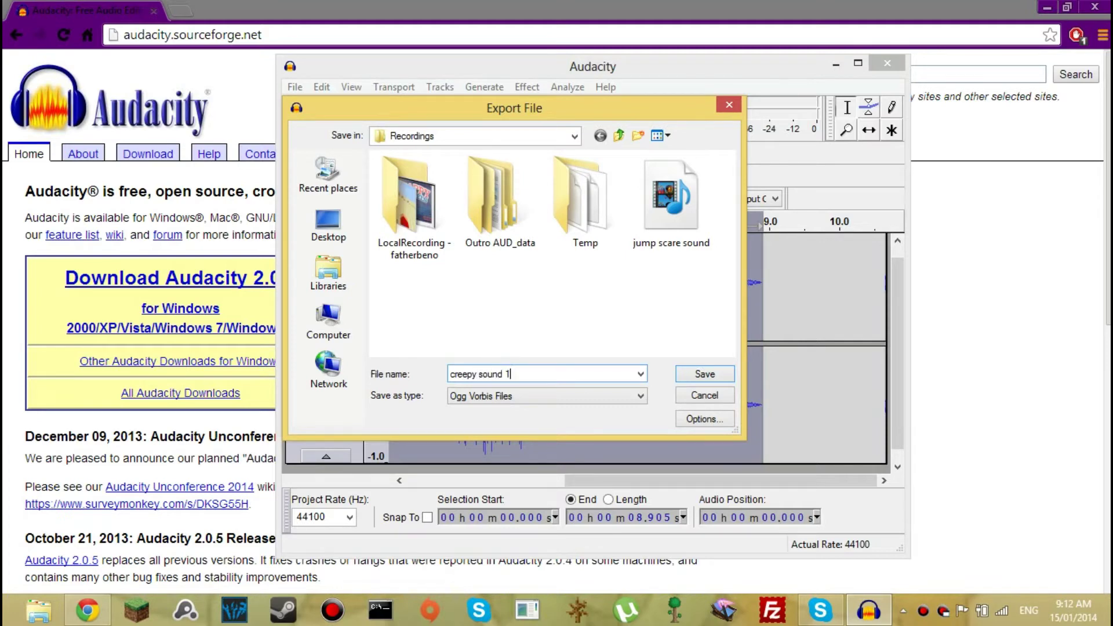
{"action": "left_click", "coordinate": [705, 376]}
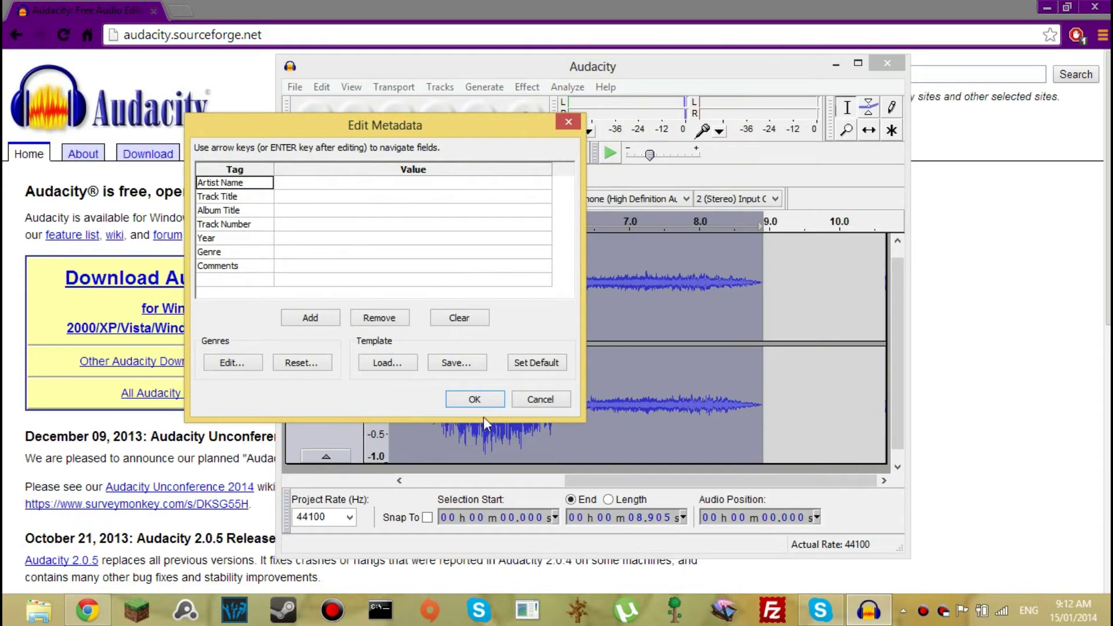
{"action": "left_click", "coordinate": [475, 400]}
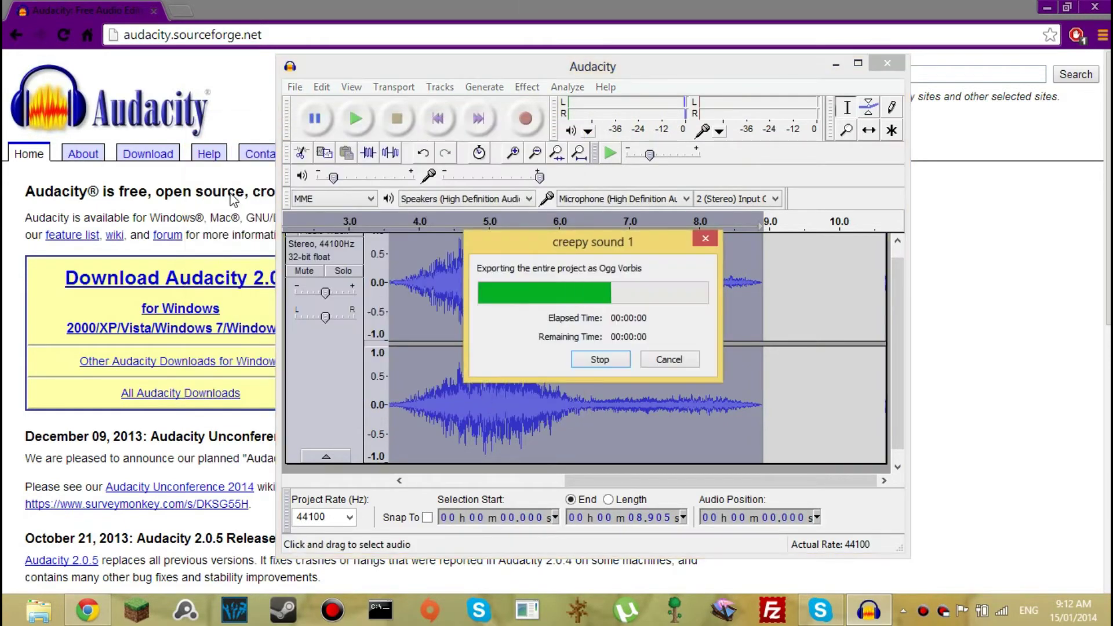
Step: Close Audacity without saving and open the Recordings folder from the desktop
{"action": "left_click", "coordinate": [871, 64]}
{"action": "left_click", "coordinate": [557, 358]}
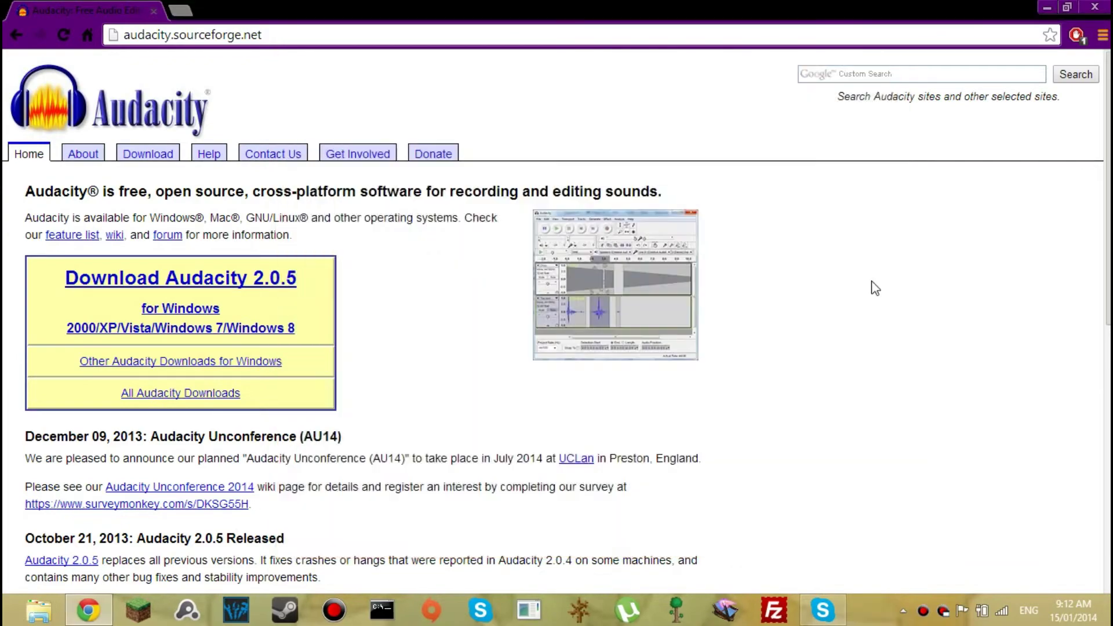
{"action": "left_click", "coordinate": [1046, 8]}
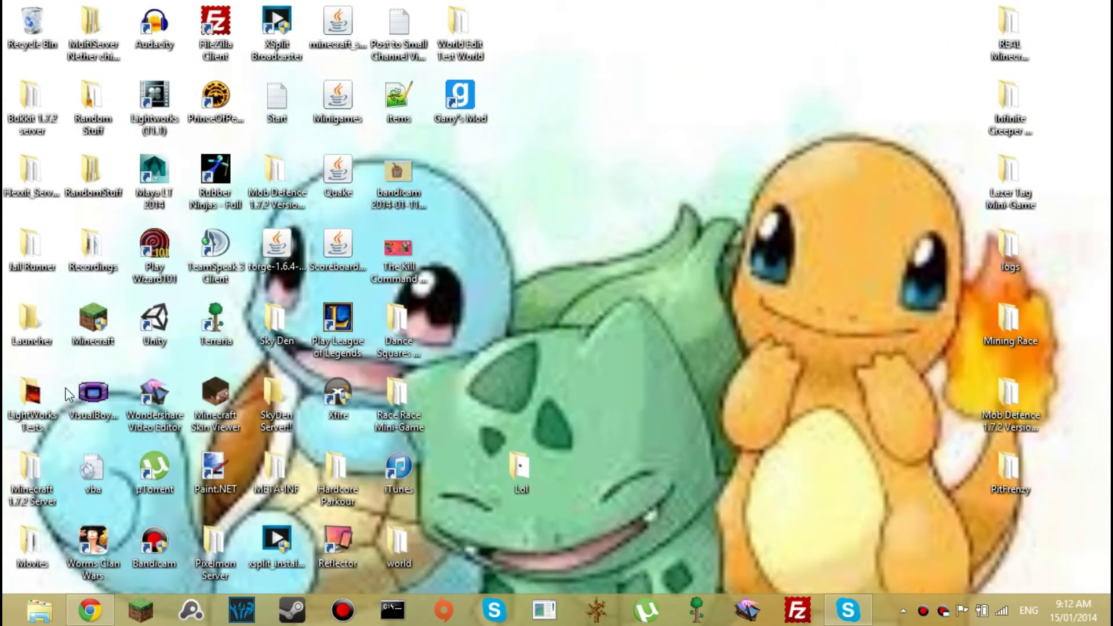
{"action": "double_click", "coordinate": [101, 250]}
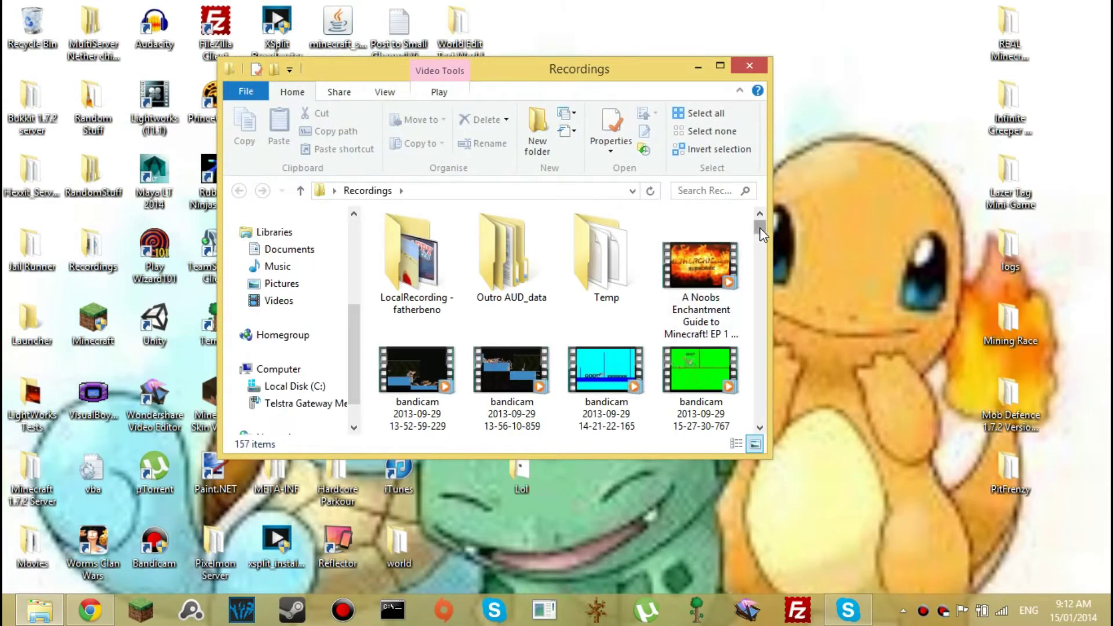
{"action": "mouse_move", "coordinate": [760, 226]}
{"action": "left_mouse_down"}
{"action": "mouse_move", "coordinate": [761, 376]}
{"action": "mouse_move", "coordinate": [756, 271]}
{"action": "left_mouse_up"}
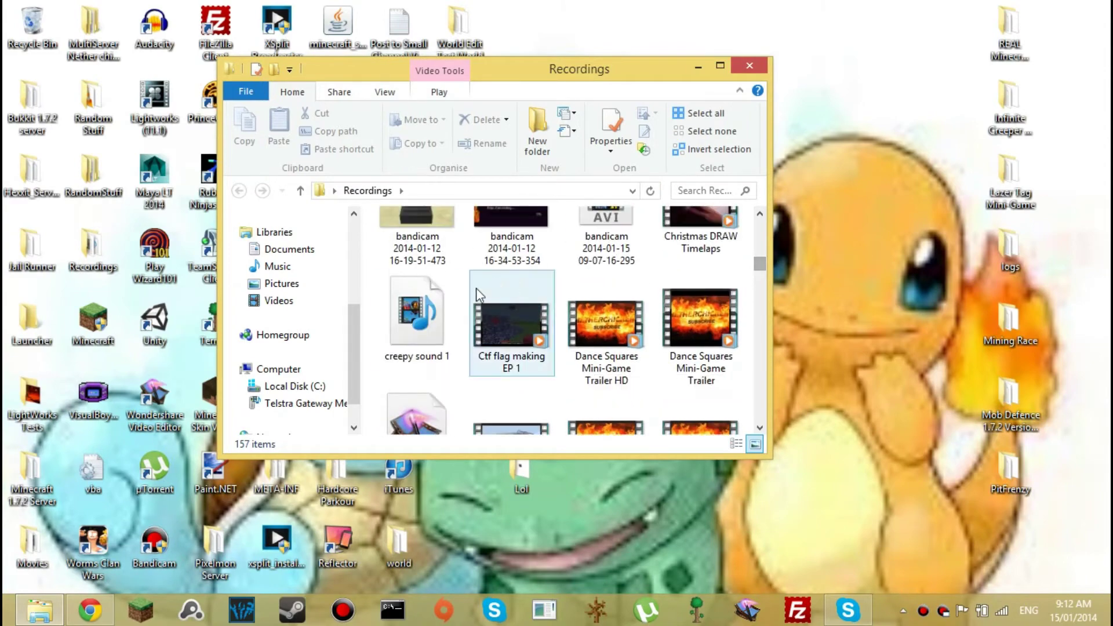
Step: Drag creepy sound 1 from Recordings onto the desktop and tidy its icon position
{"action": "left_click_drag", "start_coordinate": [416, 320], "coordinate": [849, 419]}
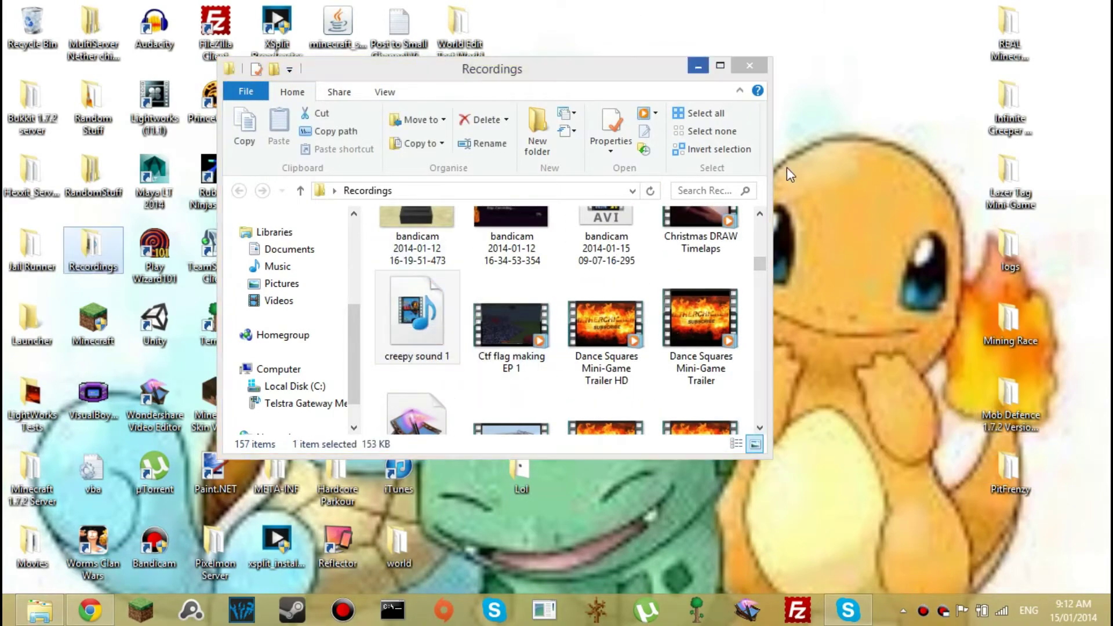
{"action": "left_click", "coordinate": [753, 68]}
{"action": "left_click_drag", "start_coordinate": [850, 402], "coordinate": [670, 253]}
{"action": "left_click", "coordinate": [50, 613]}
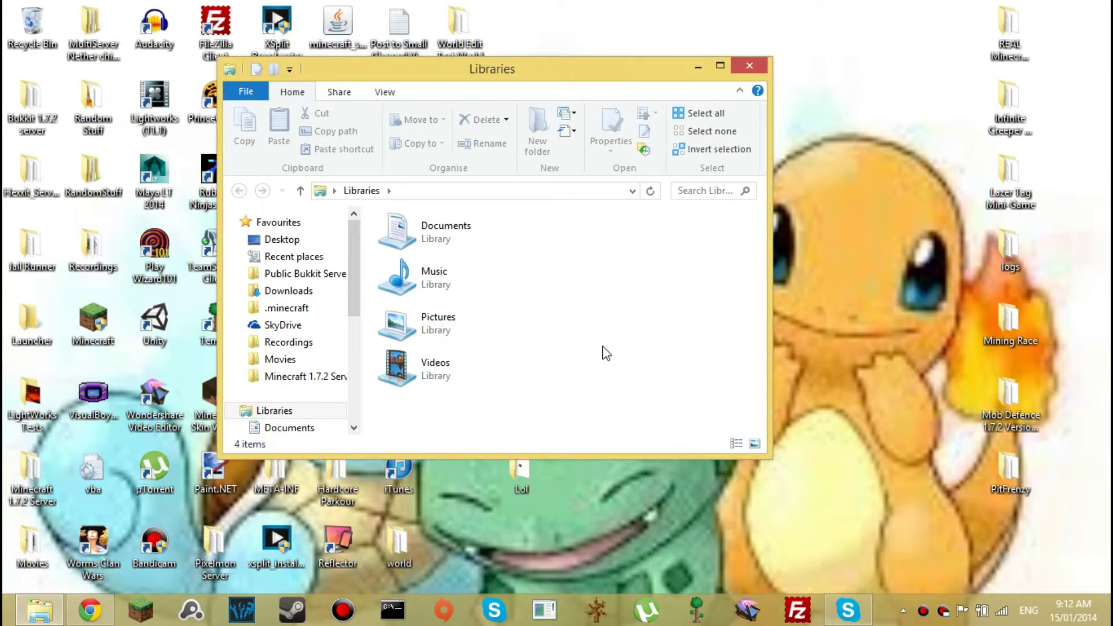
Step: Go from the .minecraft favourite into assets, then virtual, then legacy
{"action": "left_click", "coordinate": [569, 323]}
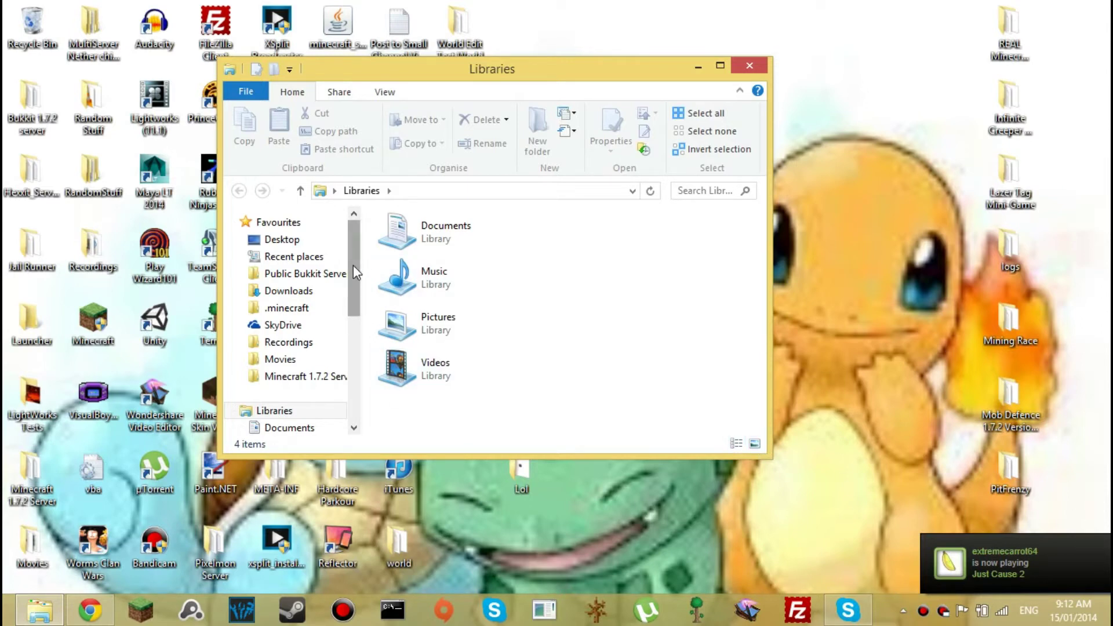
{"action": "left_click", "coordinate": [292, 307]}
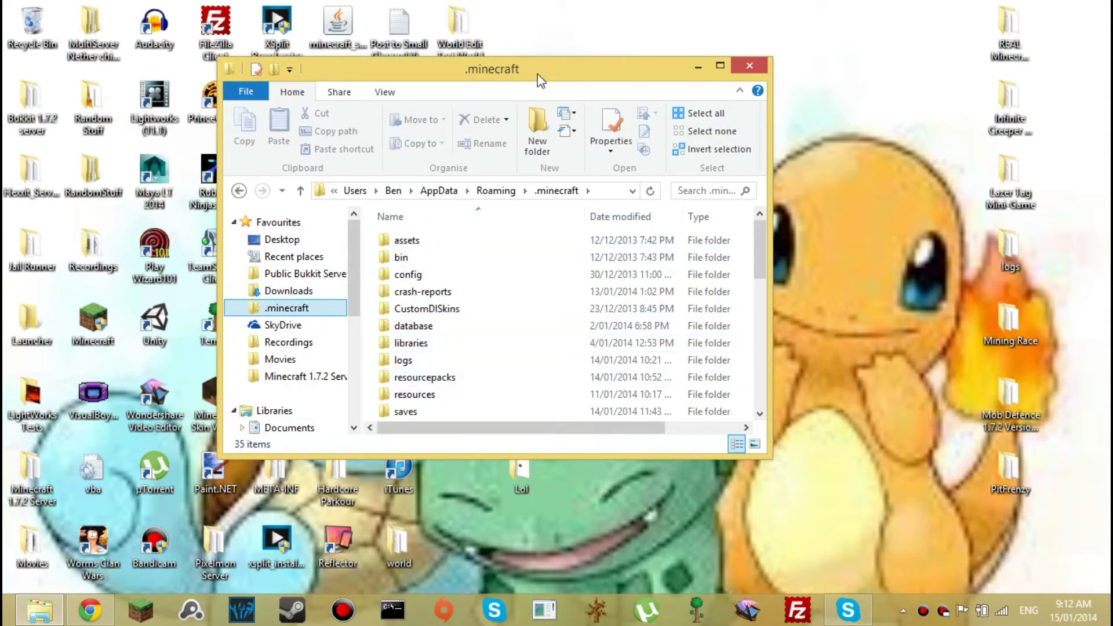
{"action": "left_click_drag", "start_coordinate": [537, 80], "coordinate": [487, 115]}
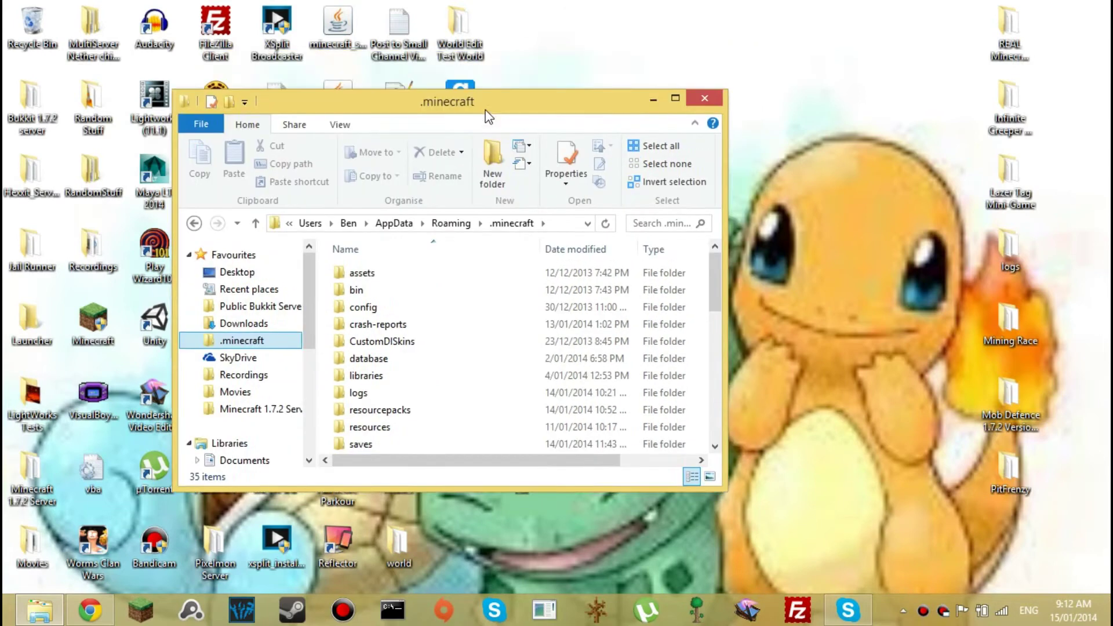
{"action": "mouse_move", "coordinate": [487, 115]}
{"action": "left_mouse_down"}
{"action": "mouse_move", "coordinate": [575, 125]}
{"action": "mouse_move", "coordinate": [582, 113]}
{"action": "left_mouse_up"}
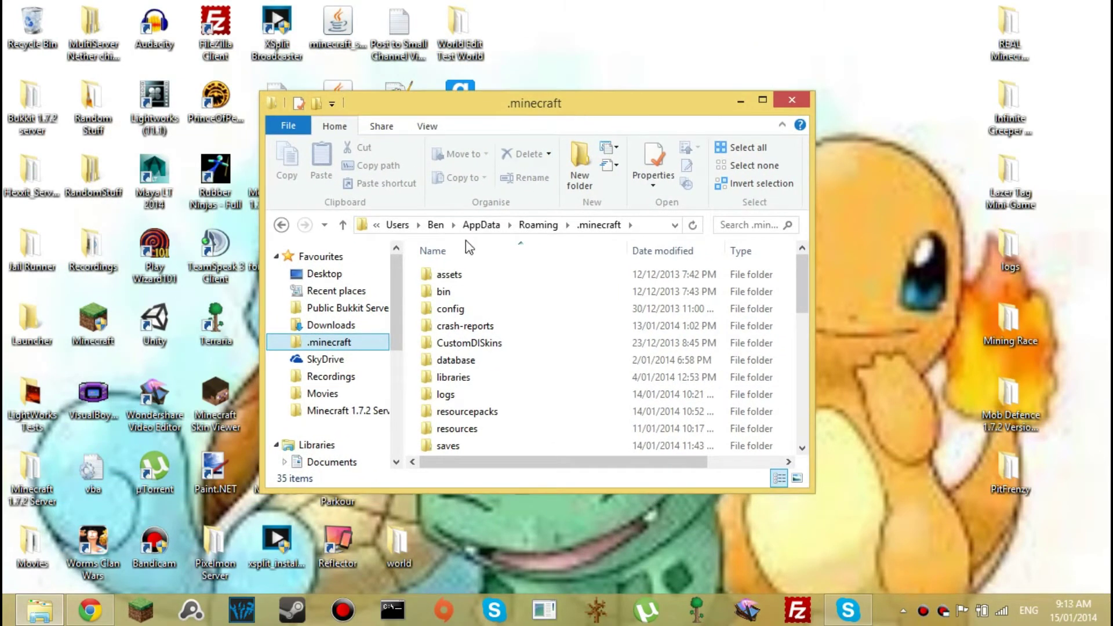
{"action": "double_click", "coordinate": [452, 274]}
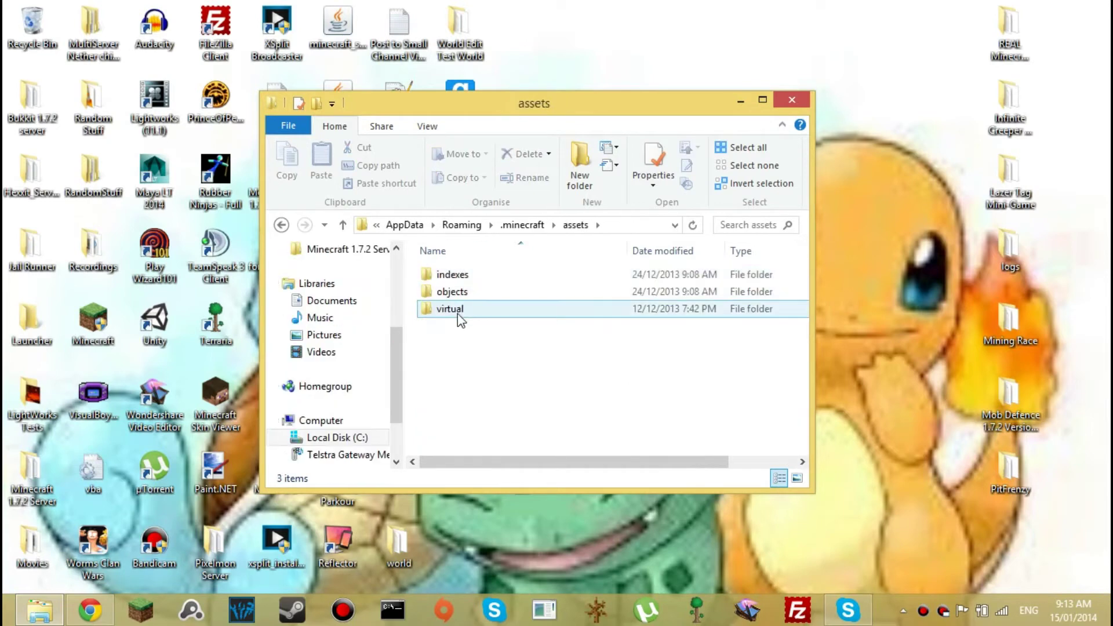
{"action": "double_click", "coordinate": [457, 314]}
{"action": "double_click", "coordinate": [457, 277]}
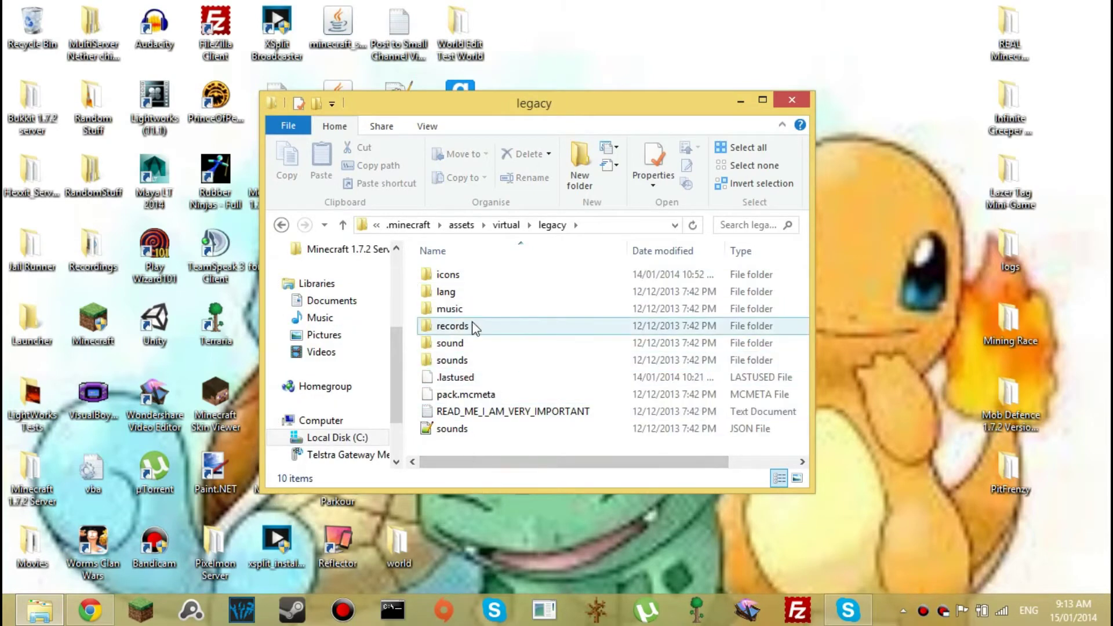
Step: Select the sounds JSON file with the sound and sounds folders and copy them
{"action": "left_click", "coordinate": [452, 429]}
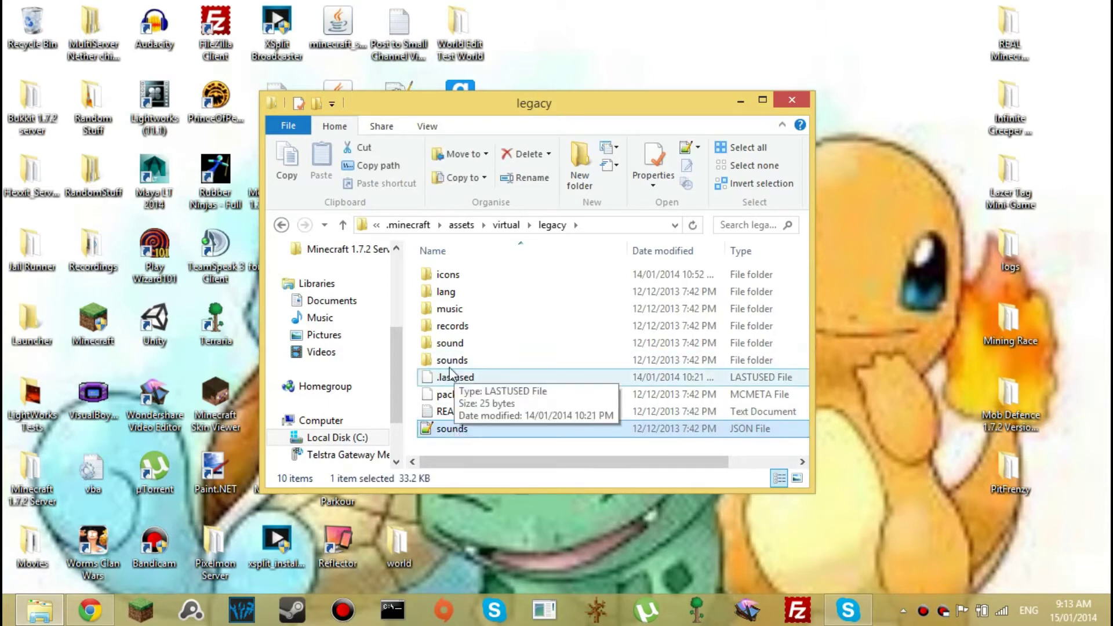
{"action": "left_click", "coordinate": [448, 359]}
{"action": "left_click", "coordinate": [452, 344], "text": "ctrl"}
{"action": "left_click", "coordinate": [454, 342], "text": "ctrl"}
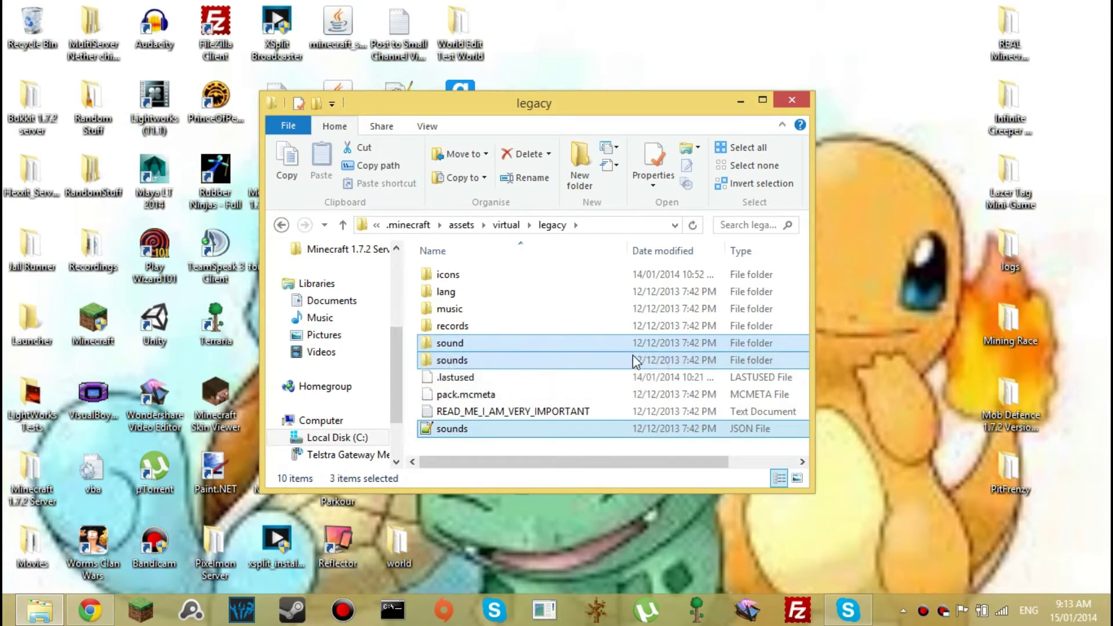
{"action": "right_click", "coordinate": [458, 359]}
{"action": "left_click", "coordinate": [497, 262]}
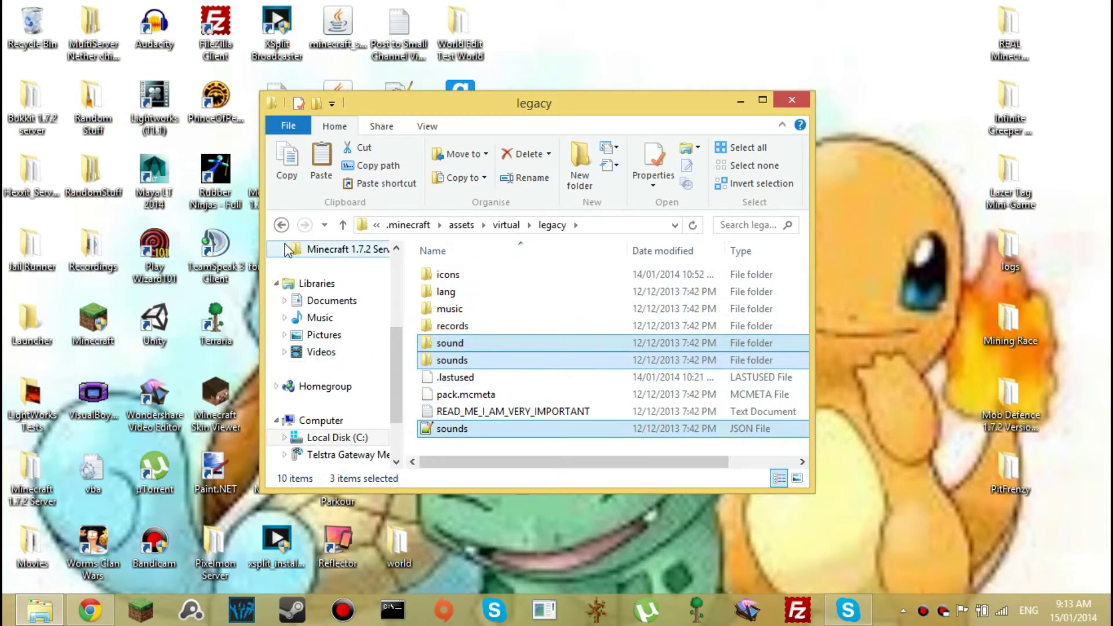
Step: Navigate back to .minecraft and open the resourcepacks folder
{"action": "left_click", "coordinate": [281, 226]}
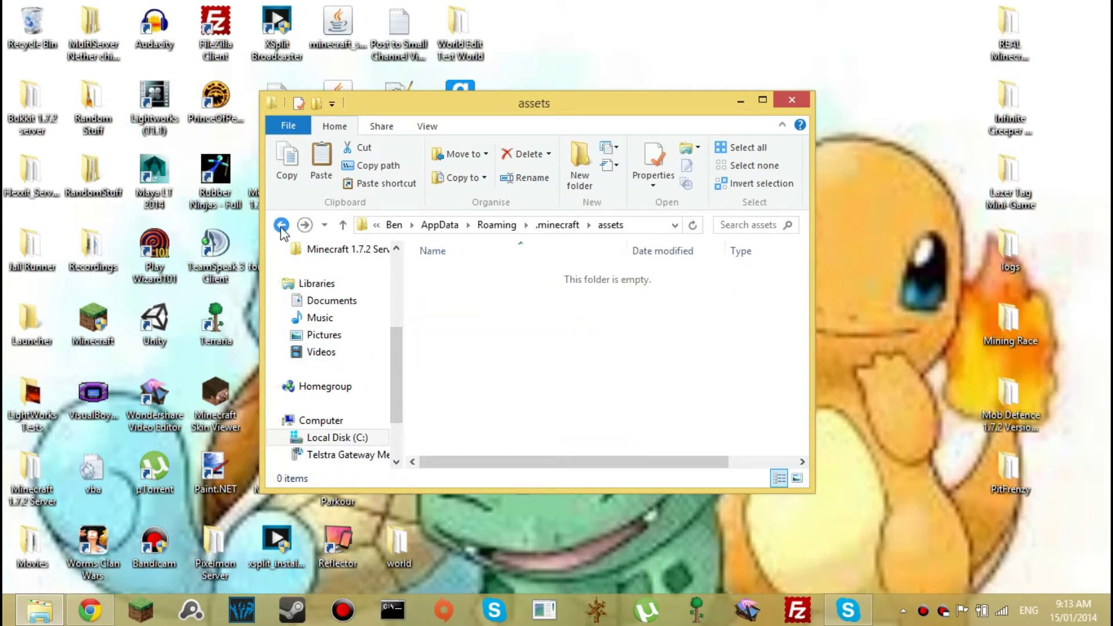
{"action": "left_click", "coordinate": [281, 226]}
{"action": "left_click", "coordinate": [281, 226]}
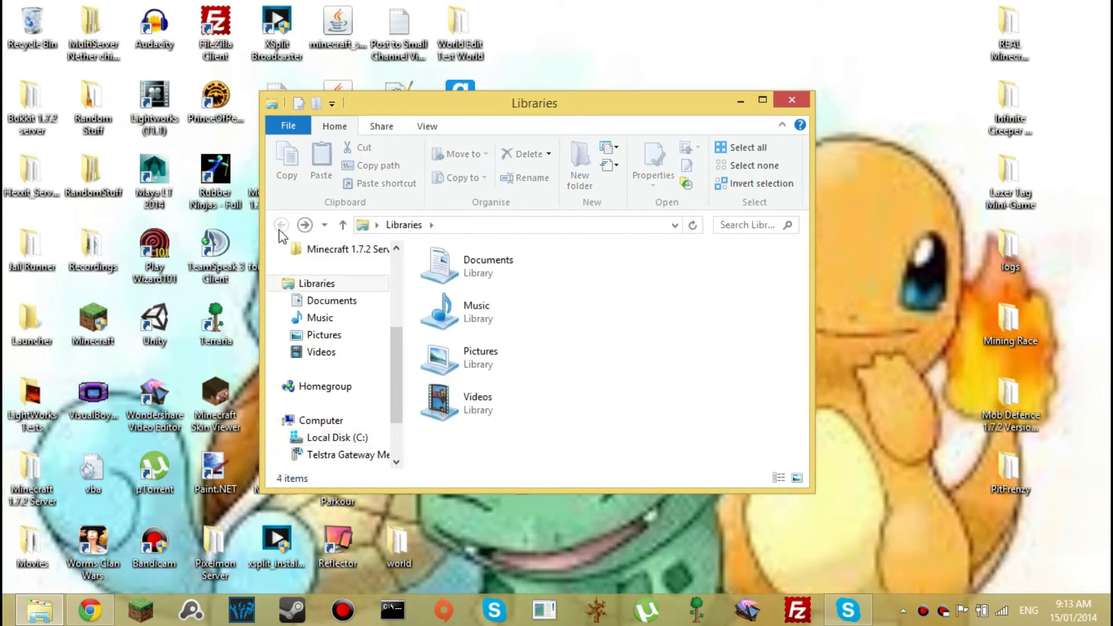
{"action": "left_click", "coordinate": [304, 224]}
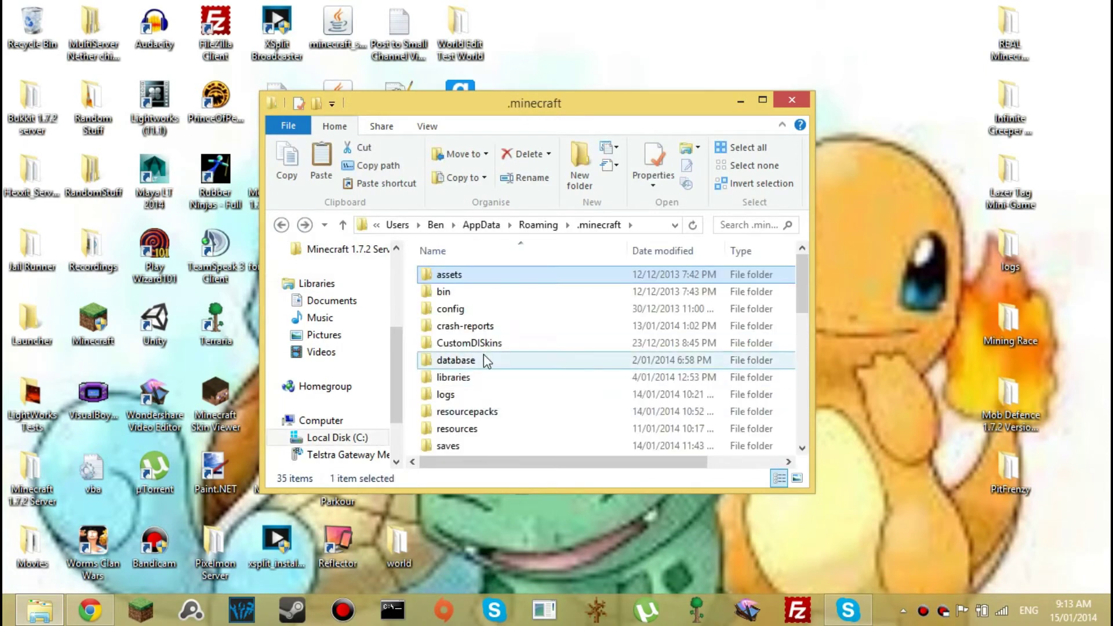
{"action": "double_click", "coordinate": [483, 412]}
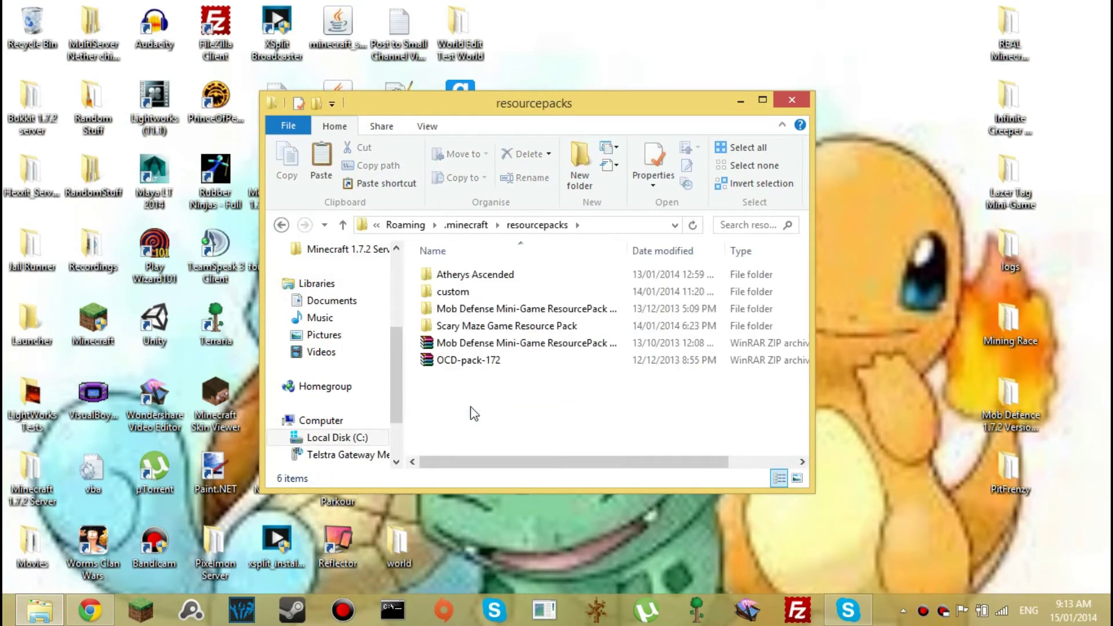
Step: Create a new folder named Bob in resourcepacks and open it
{"action": "right_click", "coordinate": [436, 396]}
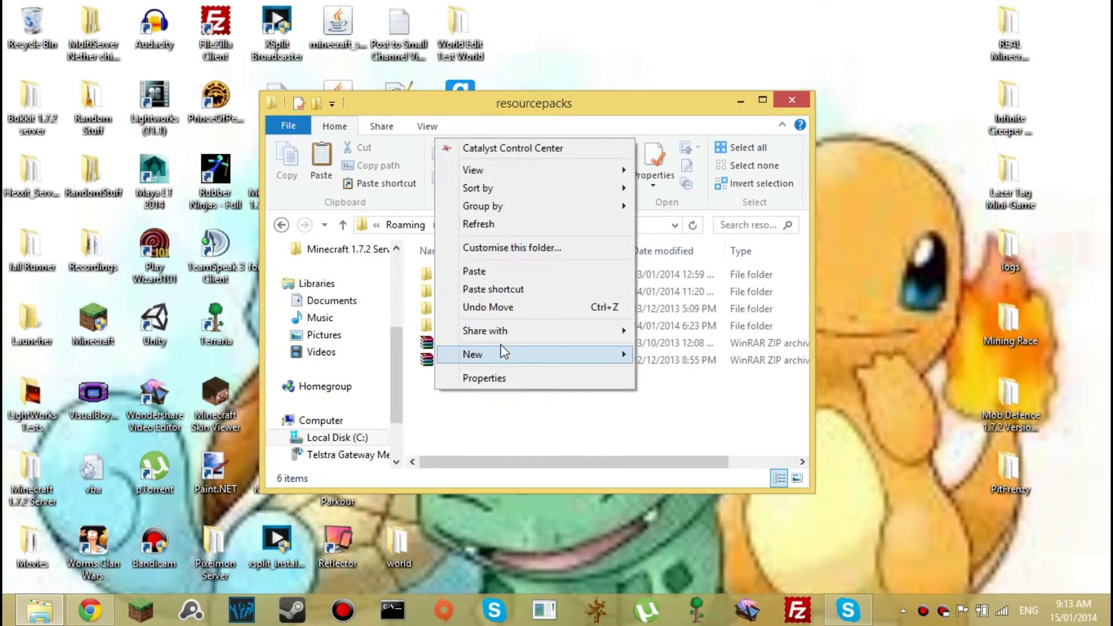
{"action": "mouse_move", "coordinate": [522, 354]}
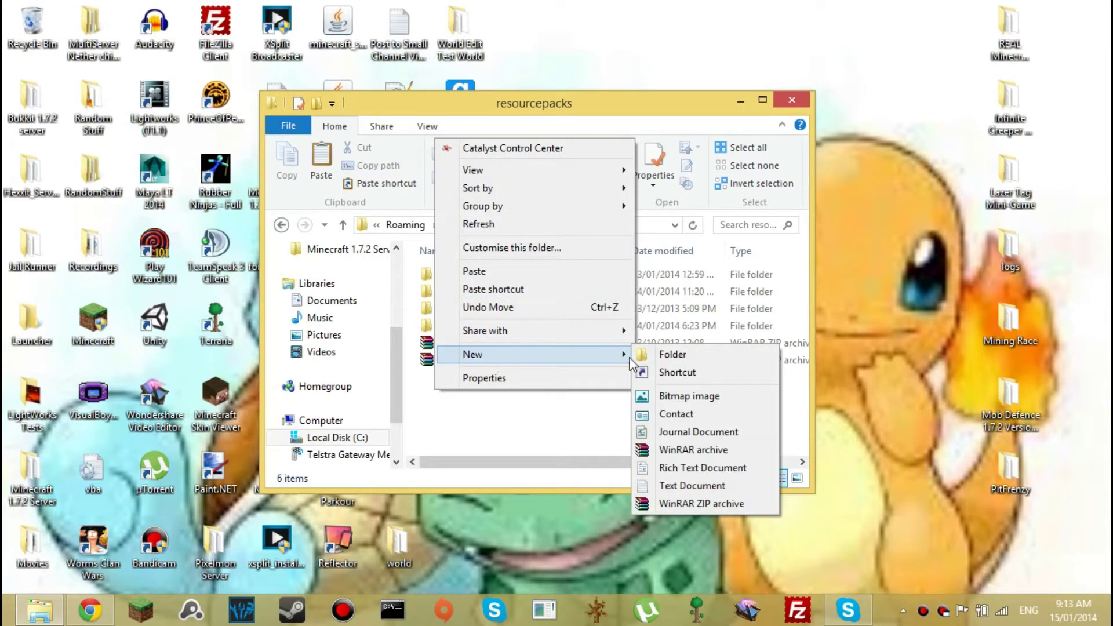
{"action": "left_click", "coordinate": [644, 356]}
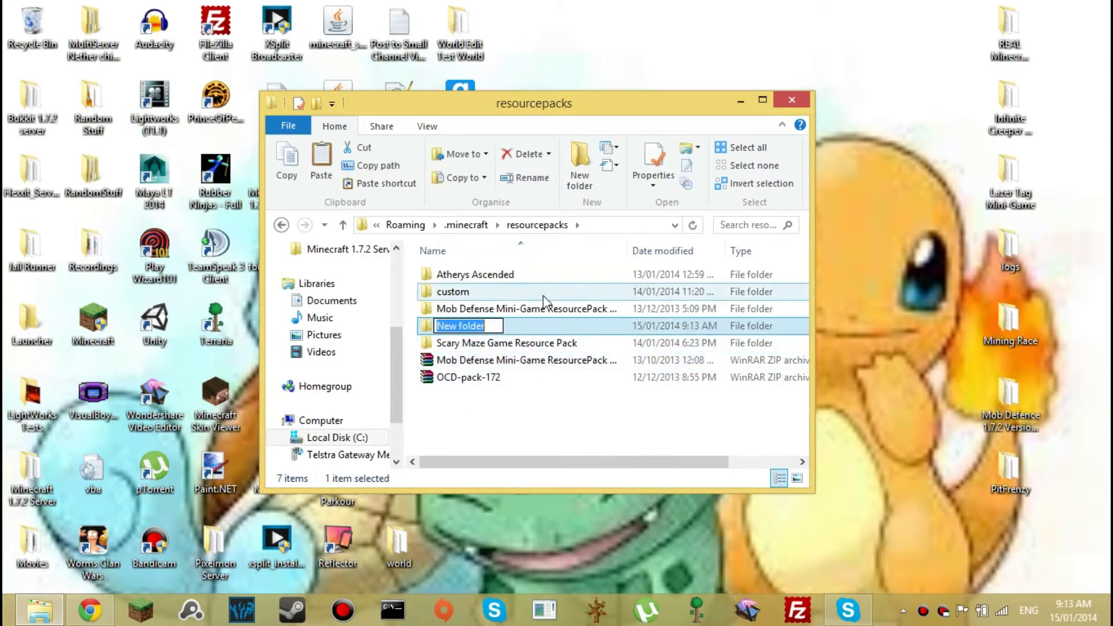
{"action": "type", "text": "Bob"}
{"action": "key", "text": "Return"}
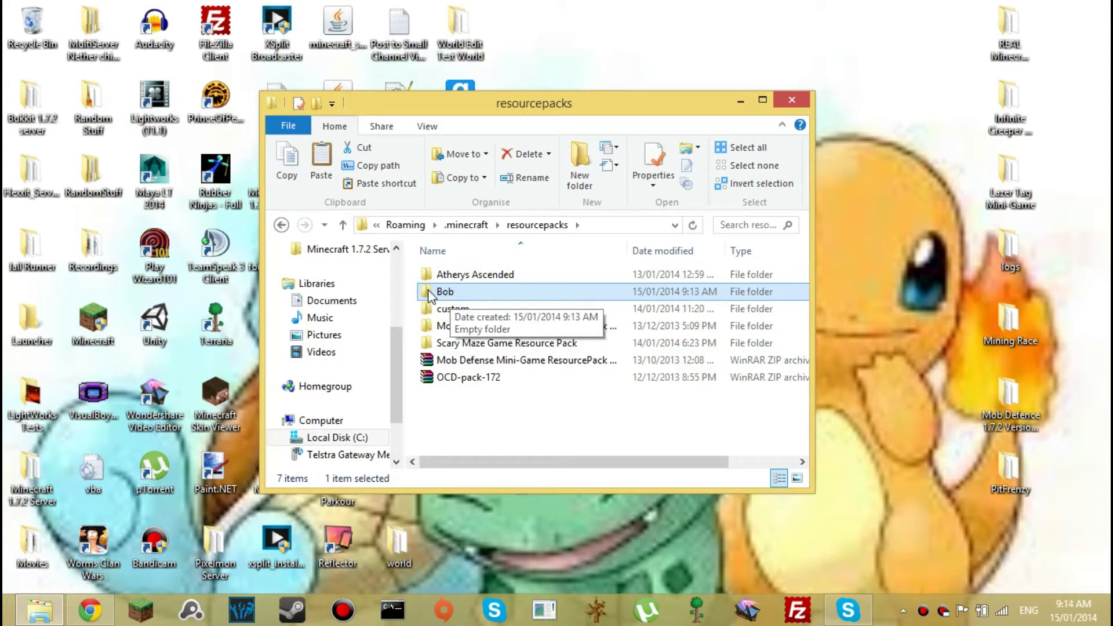
{"action": "double_click", "coordinate": [445, 294]}
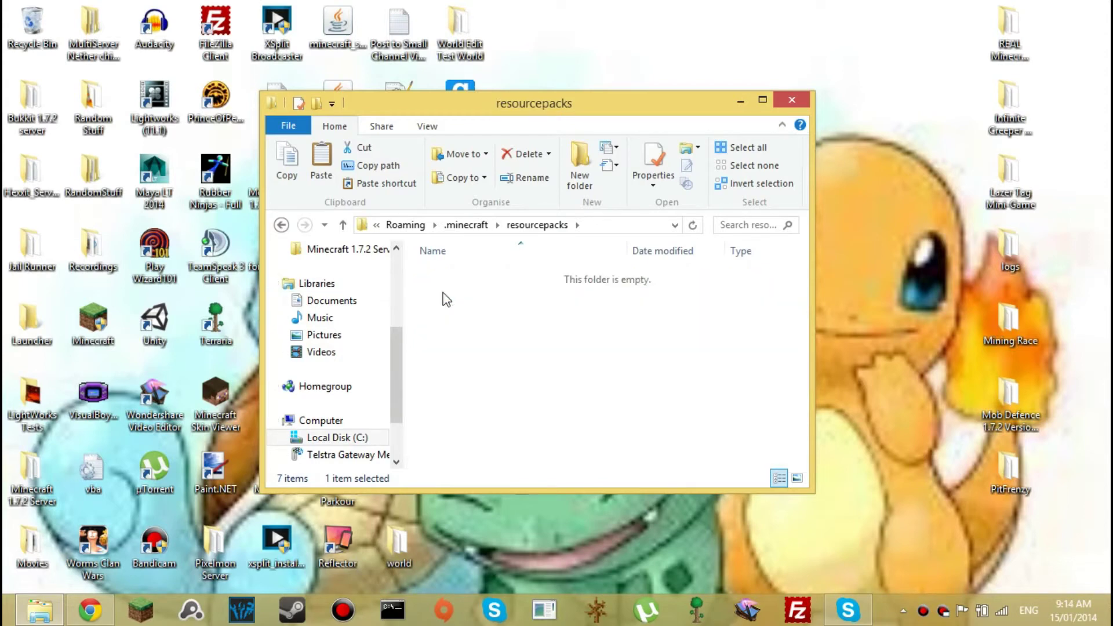
Step: Create a new folder for assets inside the empty Bob folder
{"action": "right_click", "coordinate": [461, 321]}
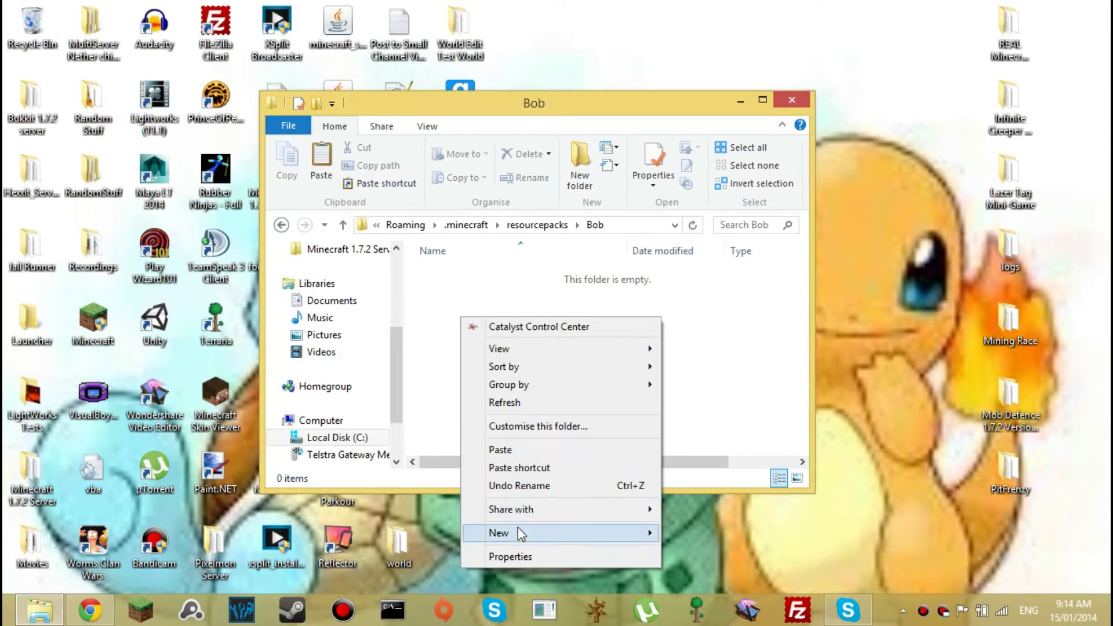
{"action": "left_click", "coordinate": [687, 383]}
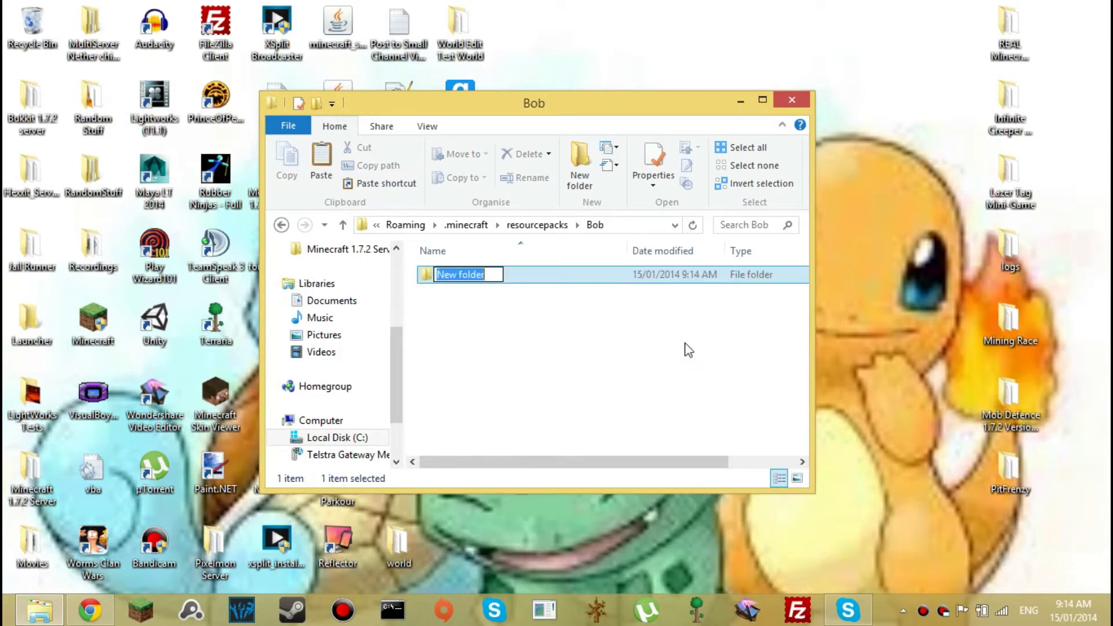
{"action": "type", "text": "asse"}
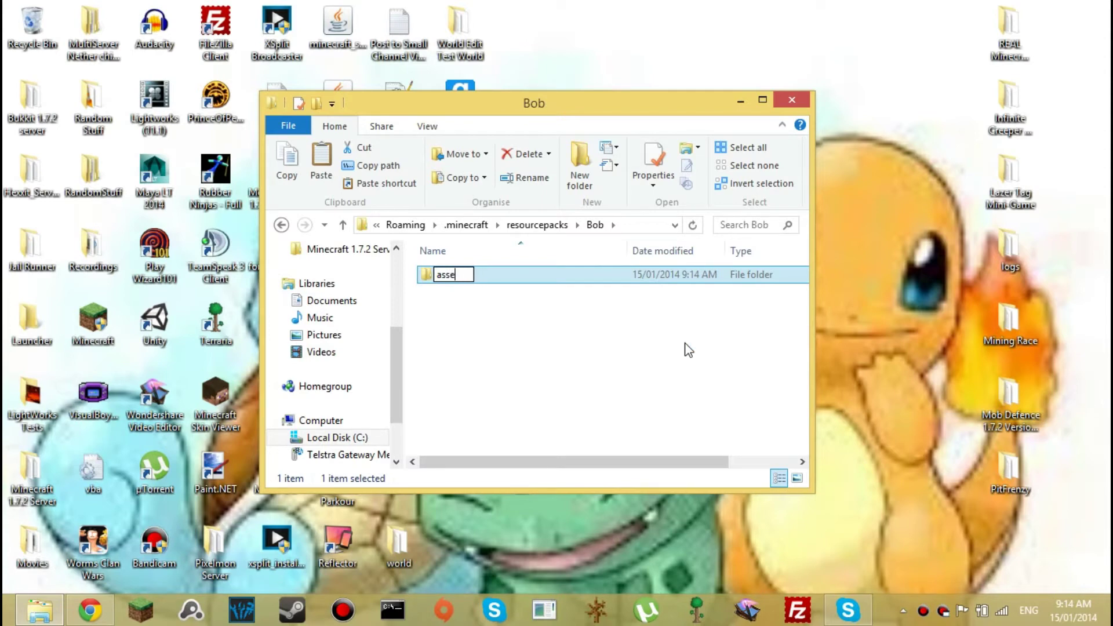
{"action": "type", "text": "st"}
{"action": "key", "text": "Return"}
Step: Check the Mob Defense pack's folder layout, then return to the Bob folder
{"action": "left_click", "coordinate": [282, 225]}
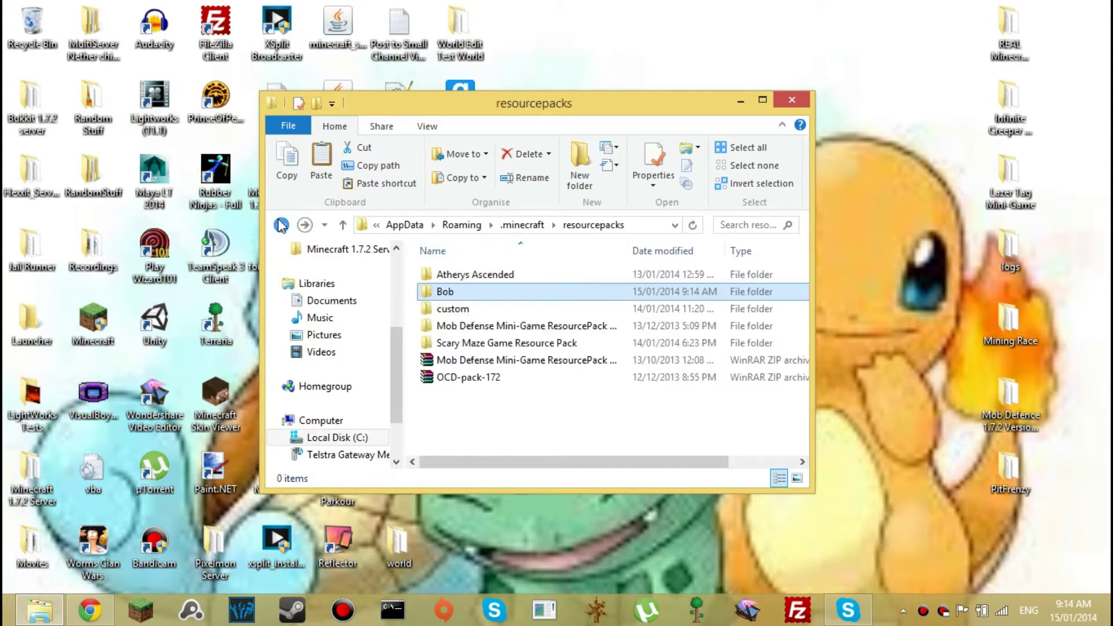
{"action": "double_click", "coordinate": [453, 324]}
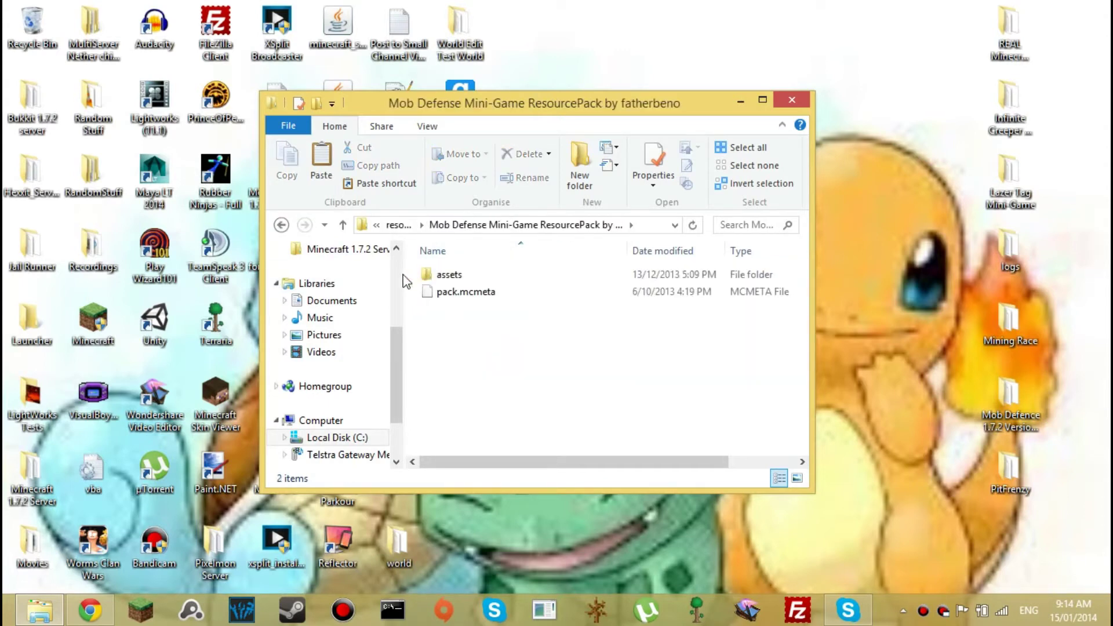
{"action": "left_click", "coordinate": [282, 225]}
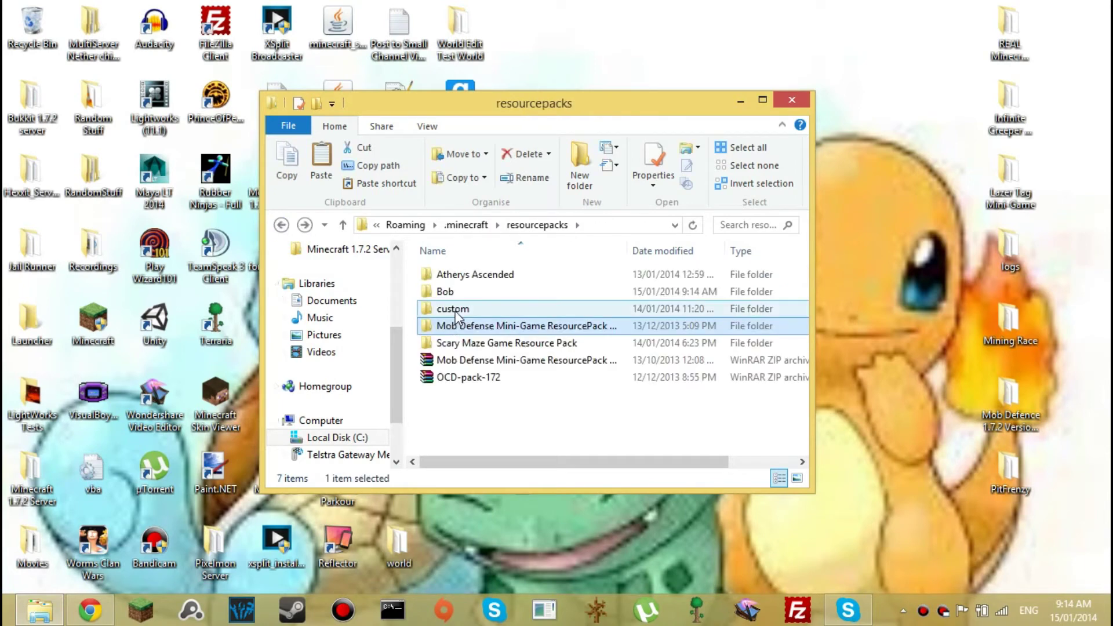
{"action": "left_click", "coordinate": [459, 291]}
{"action": "double_click", "coordinate": [459, 286]}
Step: Rename the misnamed 'assest' folder to 'assets' and open it
{"action": "left_click", "coordinate": [461, 277]}
{"action": "left_click", "coordinate": [460, 275]}
{"action": "type", "text": "assets"}
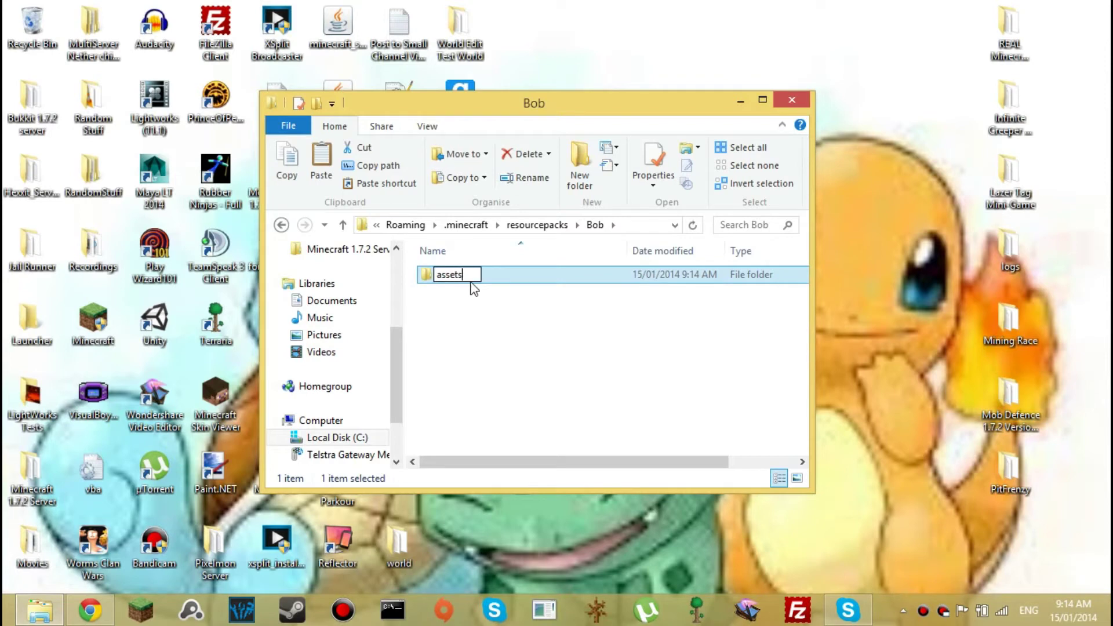
{"action": "key", "text": "Return"}
{"action": "double_click", "coordinate": [470, 278]}
Step: Create a 'minecraft' folder inside assets and open it
{"action": "right_click", "coordinate": [467, 300]}
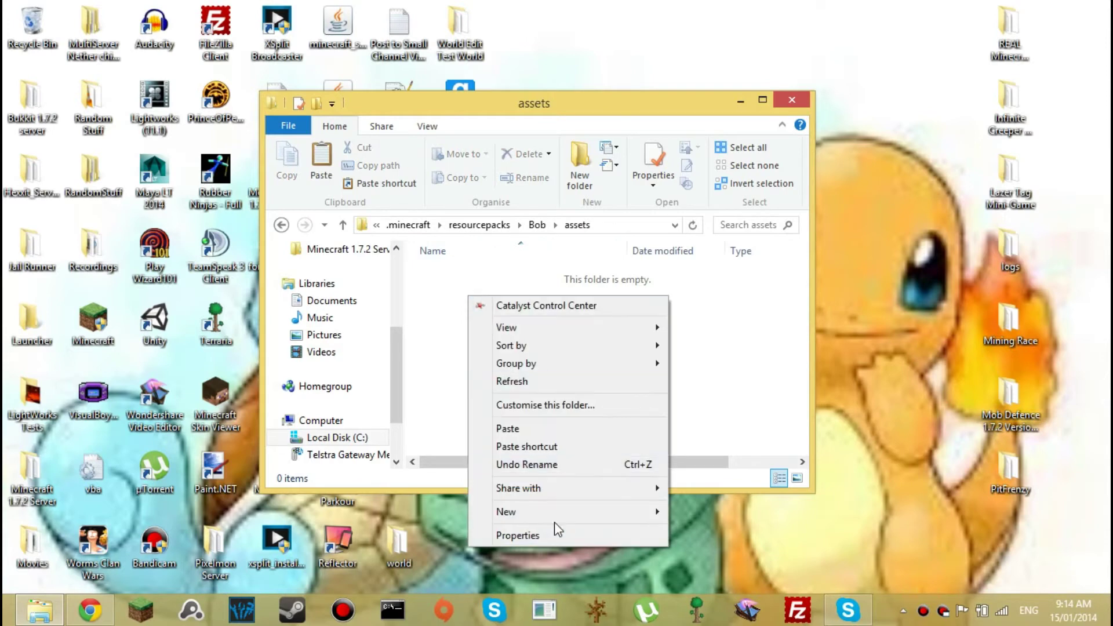
{"action": "mouse_move", "coordinate": [522, 512]}
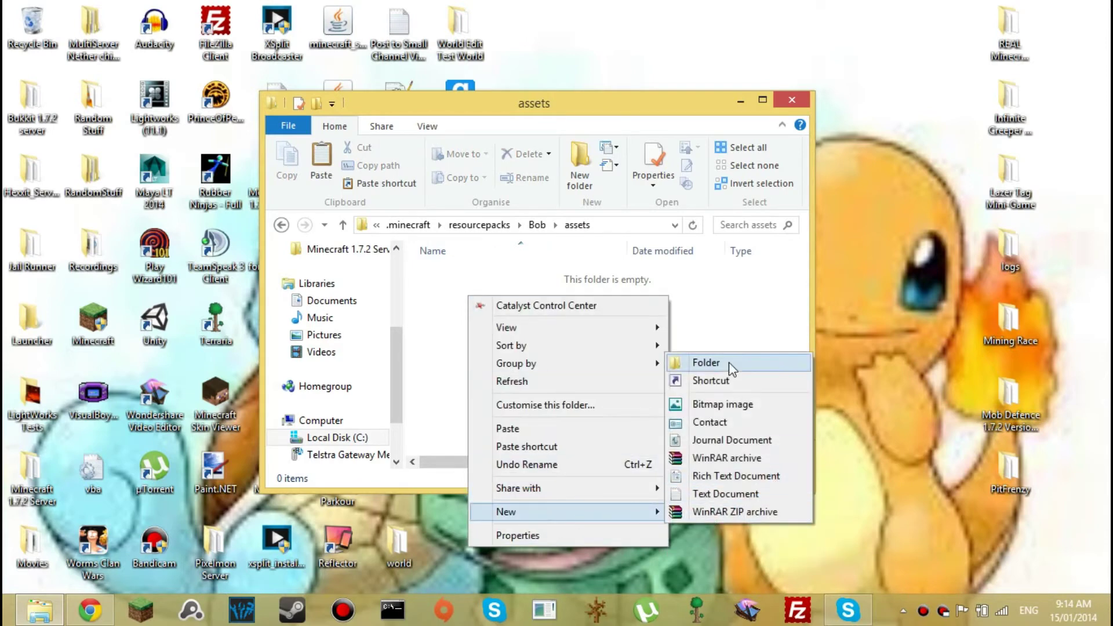
{"action": "left_click", "coordinate": [729, 361]}
{"action": "type", "text": "minecraft"}
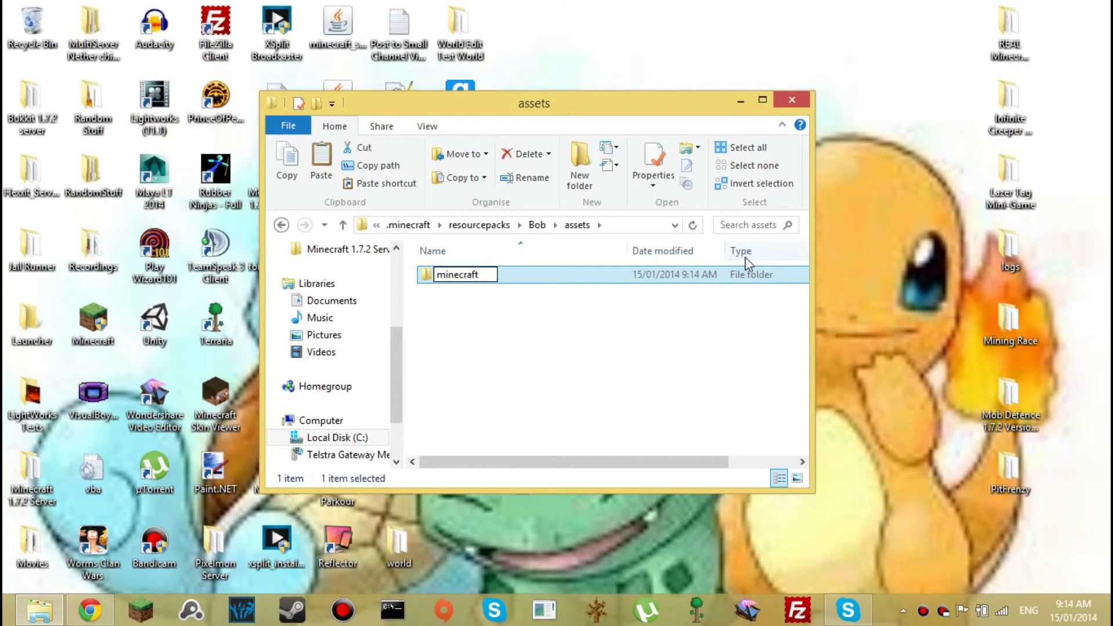
{"action": "key", "text": "Return"}
{"action": "double_click", "coordinate": [469, 277]}
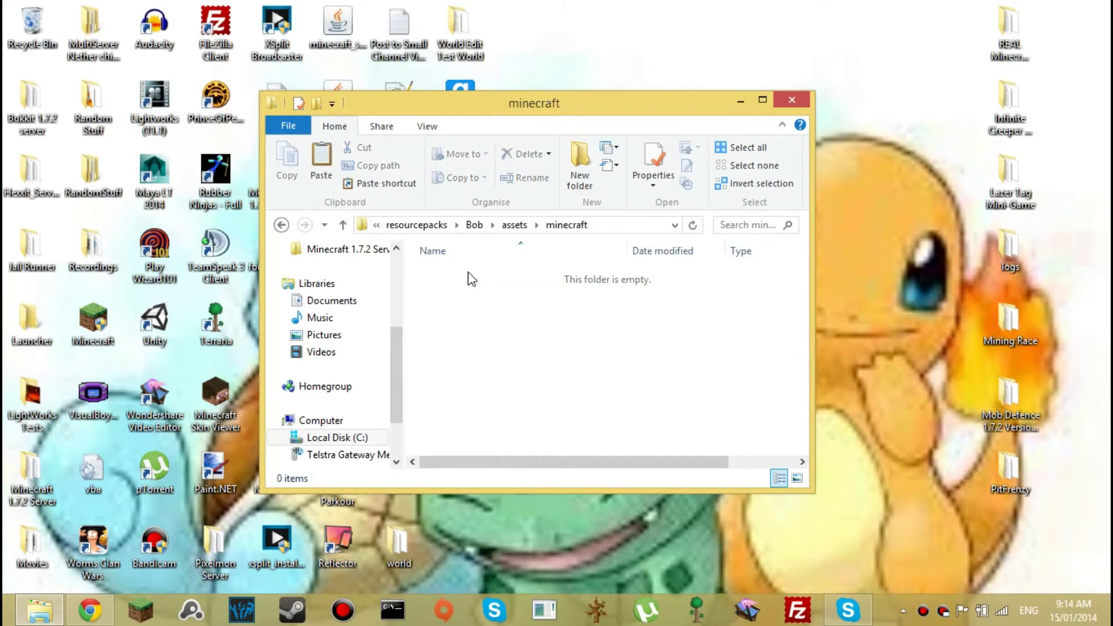
Step: Paste the copied sound and sounds folders and sounds JSON into the minecraft folder
{"action": "right_click", "coordinate": [465, 327]}
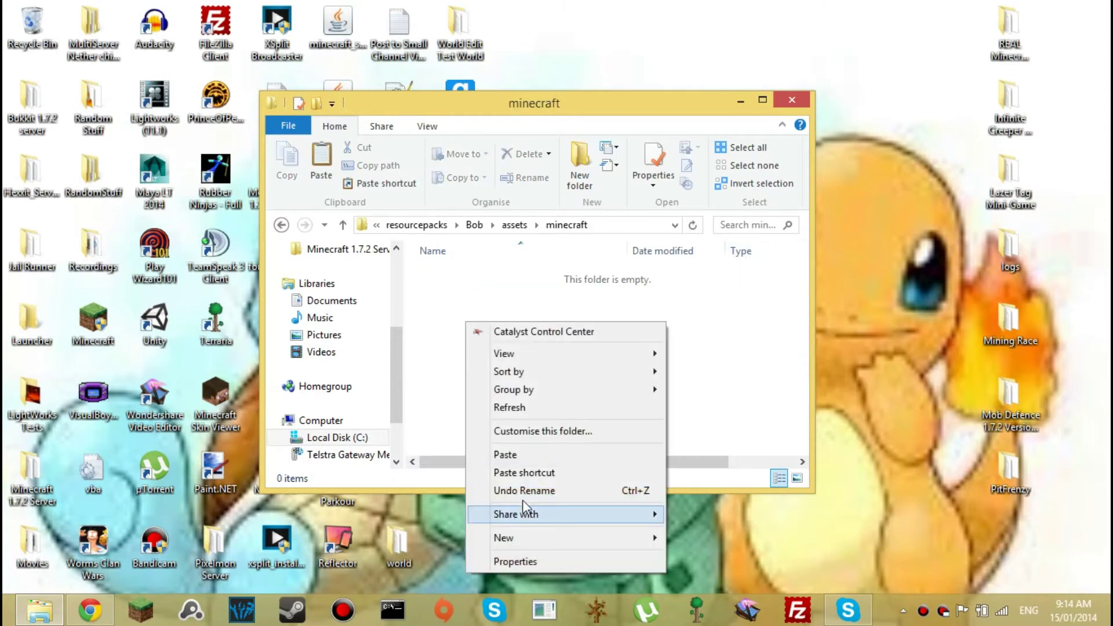
{"action": "left_click", "coordinate": [522, 454]}
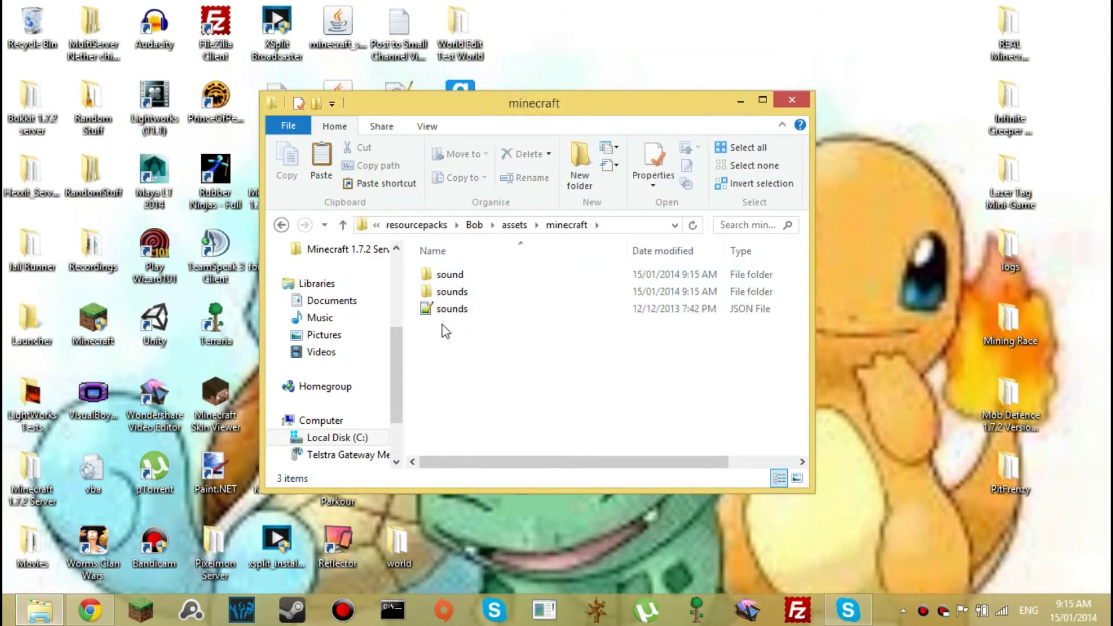
Step: Copy pack.mcmeta from the .minecraft assets > virtual > legacy folder
{"action": "left_click", "coordinate": [281, 225]}
{"action": "left_click", "coordinate": [279, 226]}
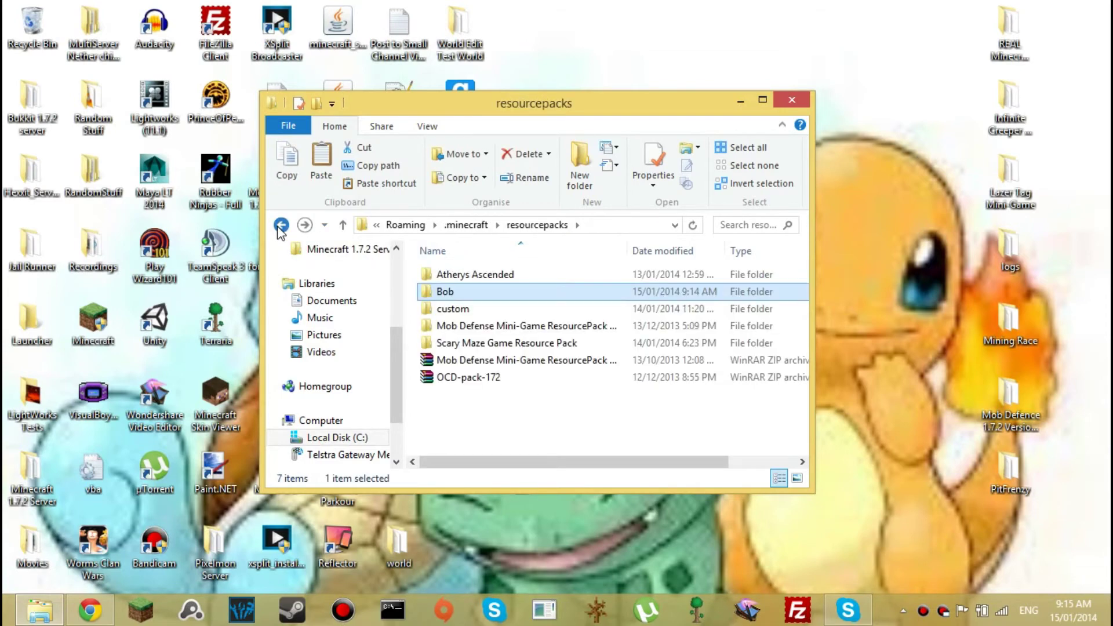
{"action": "left_click", "coordinate": [281, 226]}
{"action": "left_click", "coordinate": [454, 276]}
{"action": "double_click", "coordinate": [454, 276]}
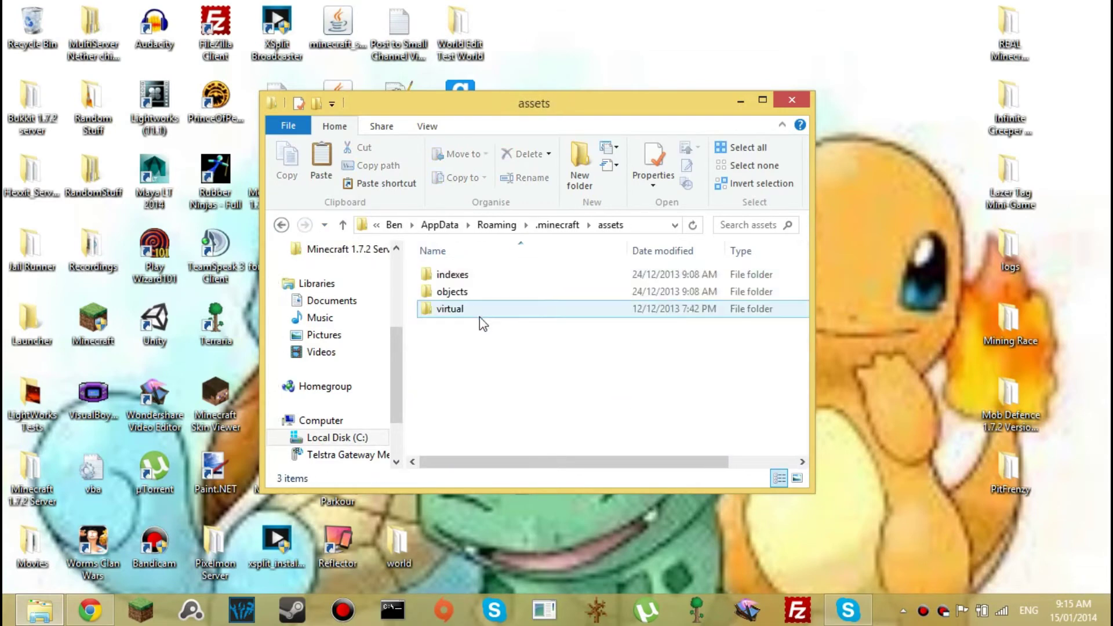
{"action": "double_click", "coordinate": [479, 317]}
{"action": "double_click", "coordinate": [458, 278]}
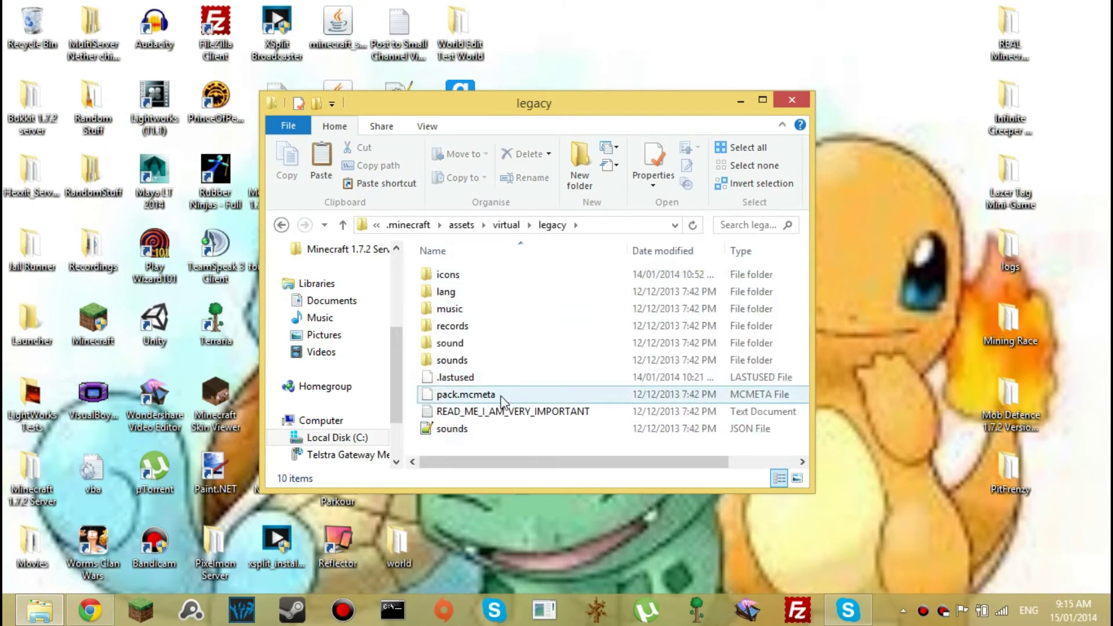
{"action": "left_click", "coordinate": [474, 396]}
{"action": "right_click", "coordinate": [473, 395]}
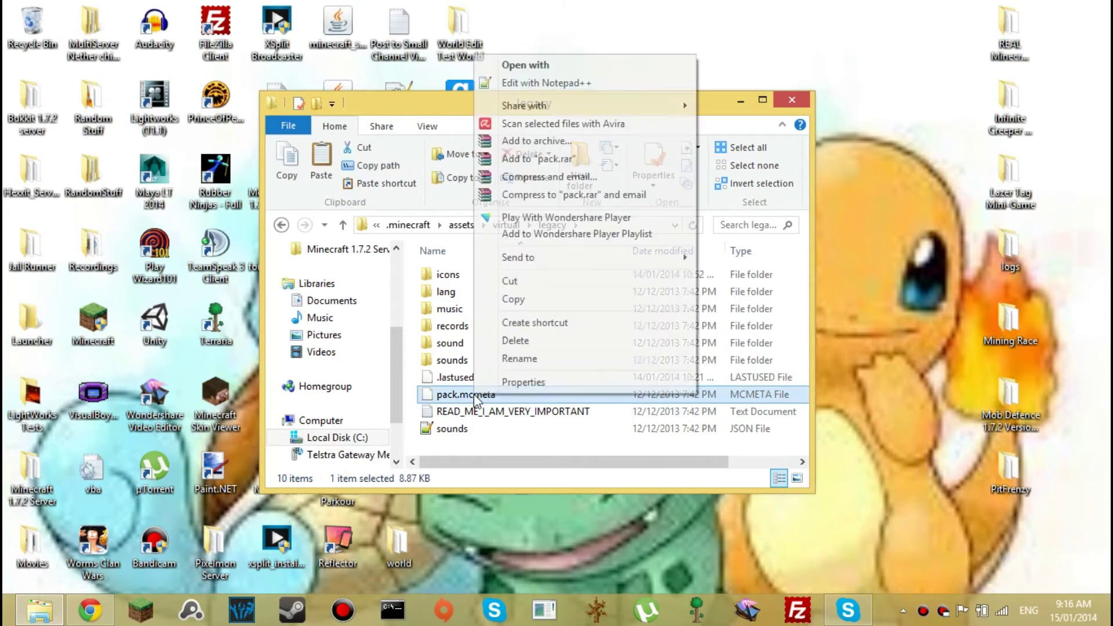
{"action": "left_click", "coordinate": [517, 302]}
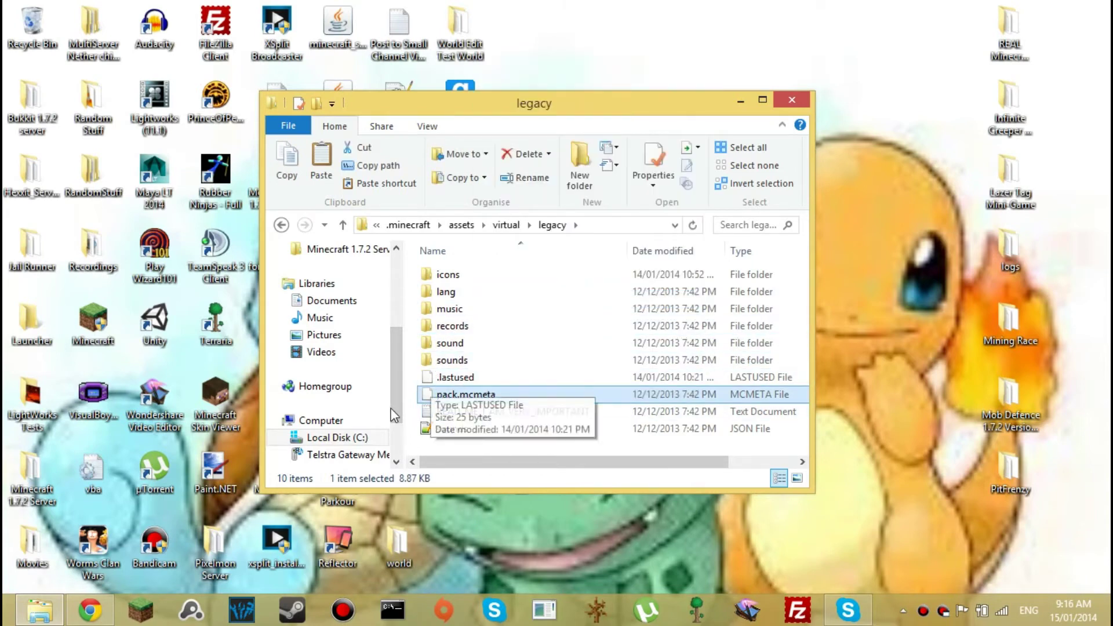
Step: Paste pack.mcmeta into the Bob resource pack folder and open Bob's assets folder
{"action": "left_click", "coordinate": [280, 225]}
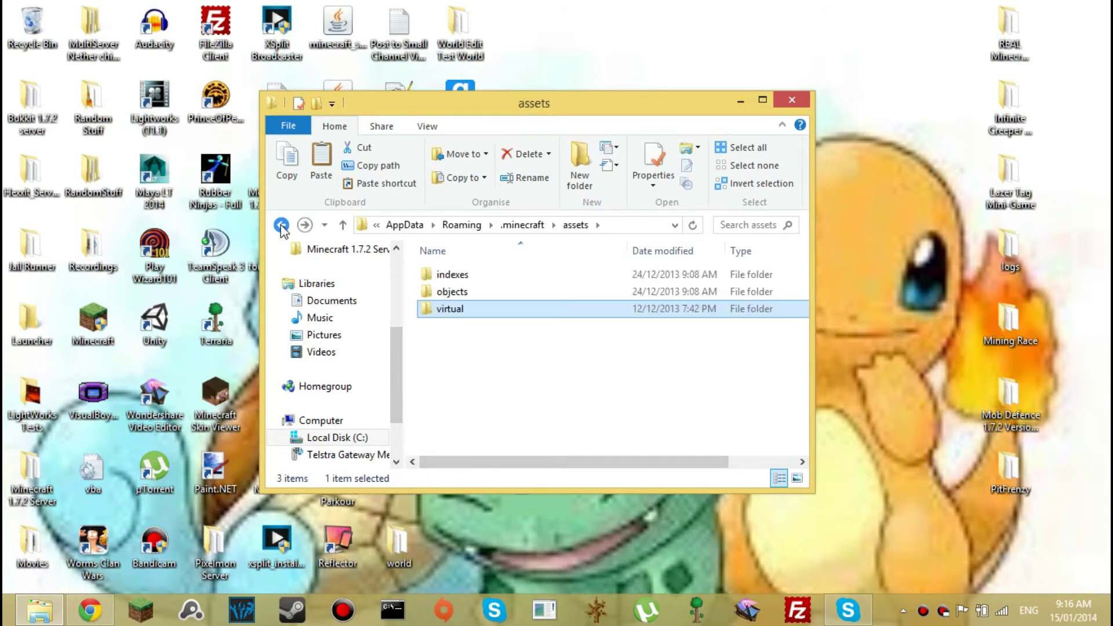
{"action": "left_click", "coordinate": [281, 225]}
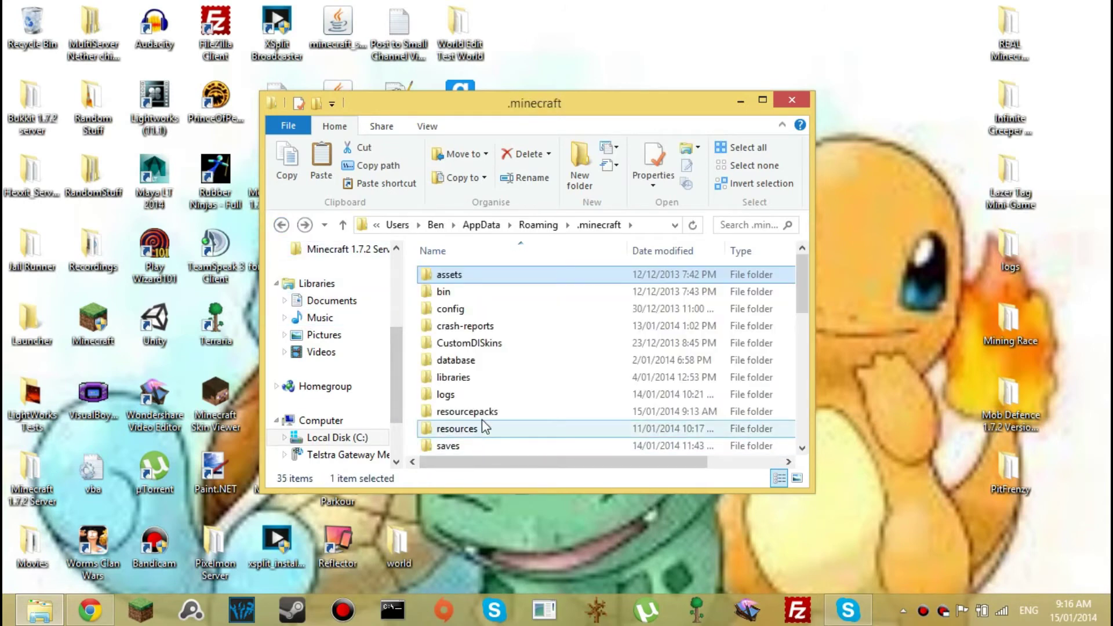
{"action": "double_click", "coordinate": [481, 412]}
{"action": "double_click", "coordinate": [448, 292]}
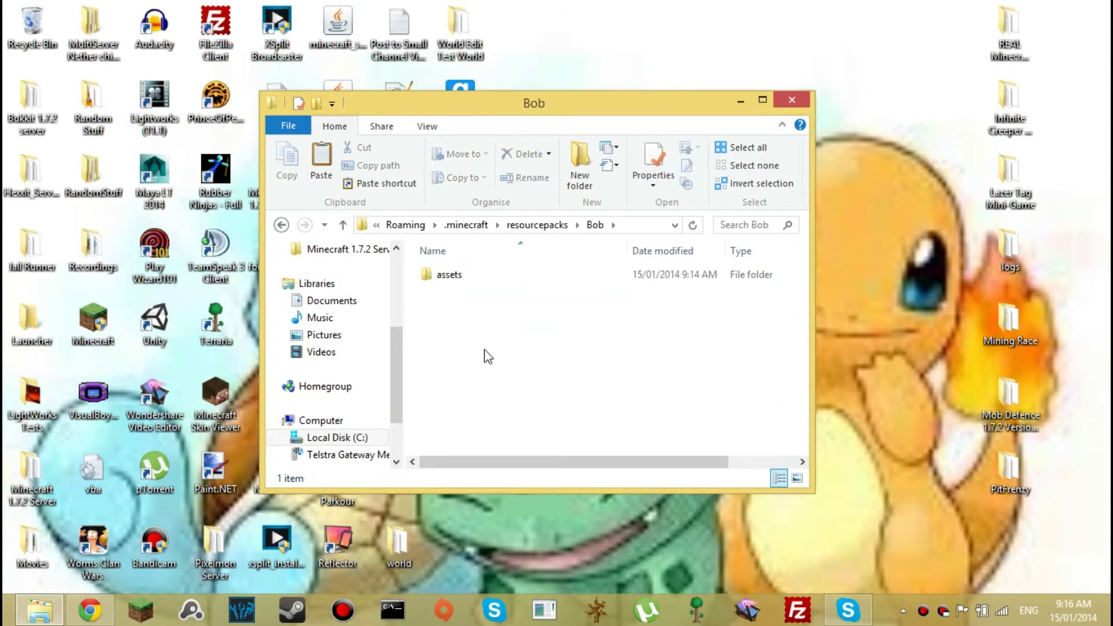
{"action": "right_click", "coordinate": [485, 357]}
{"action": "left_click", "coordinate": [523, 479]}
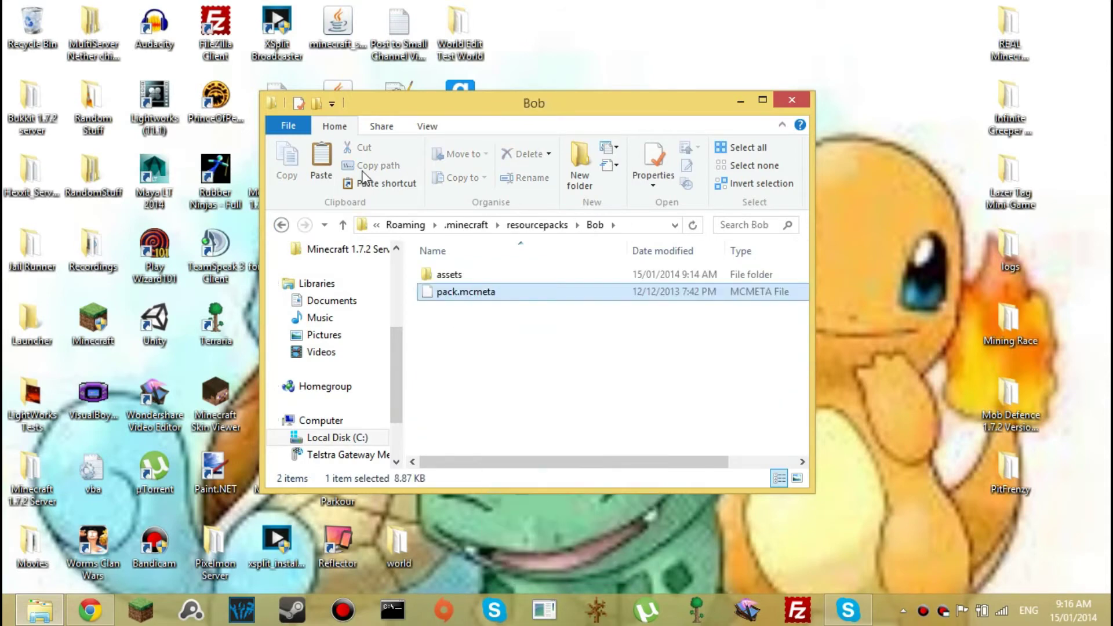
{"action": "left_click", "coordinate": [549, 352]}
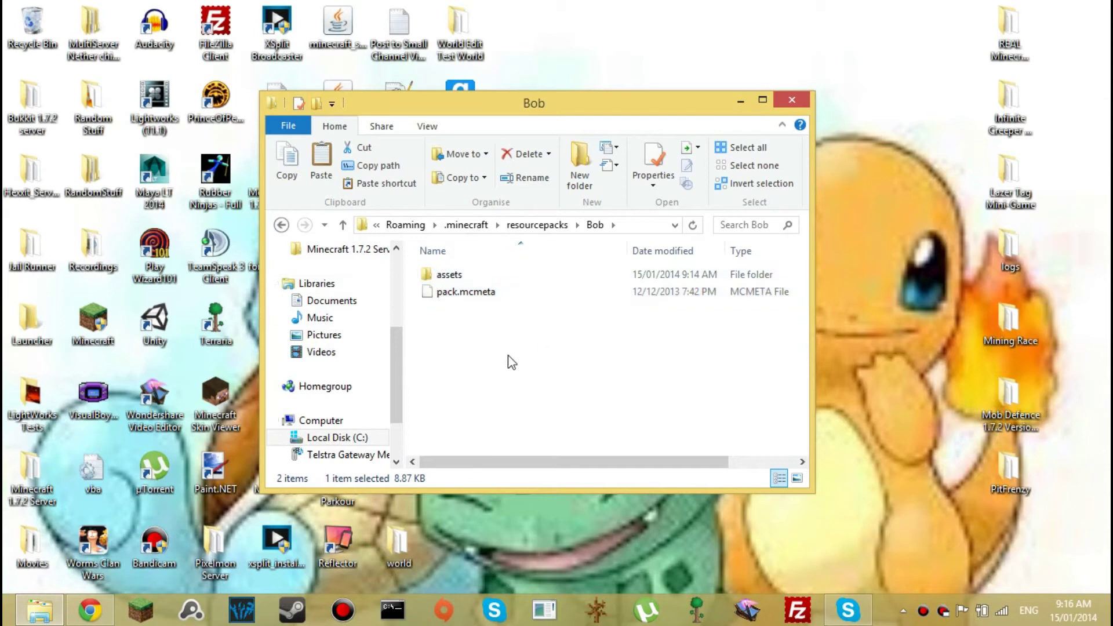
{"action": "double_click", "coordinate": [444, 276]}
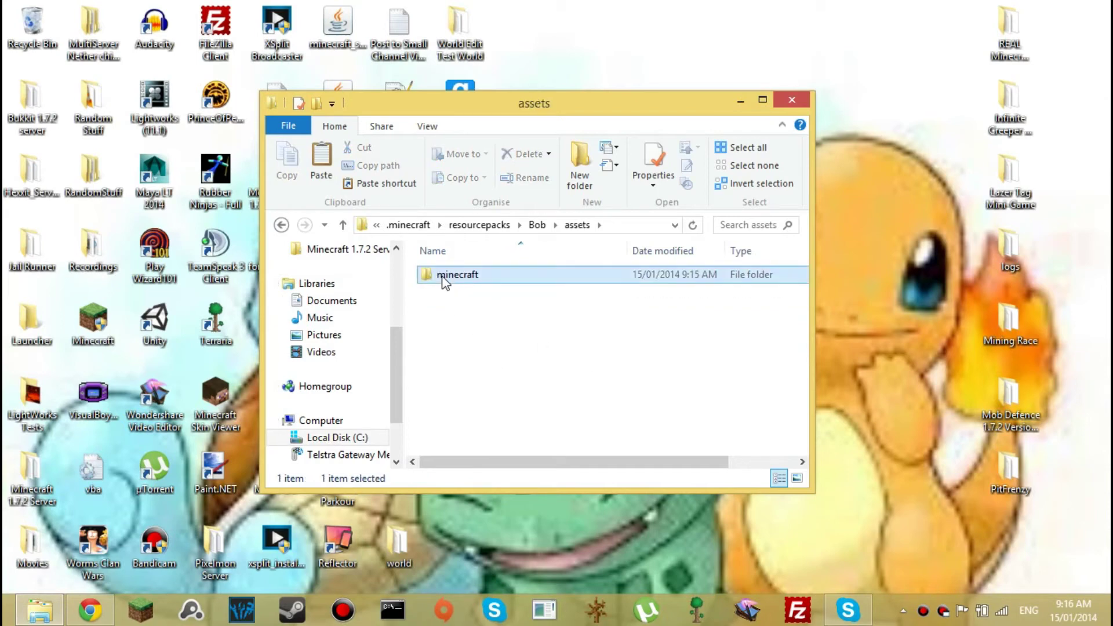
Step: Open minecraft > sound > random in Bob's assets and move the window aside
{"action": "double_click", "coordinate": [442, 277]}
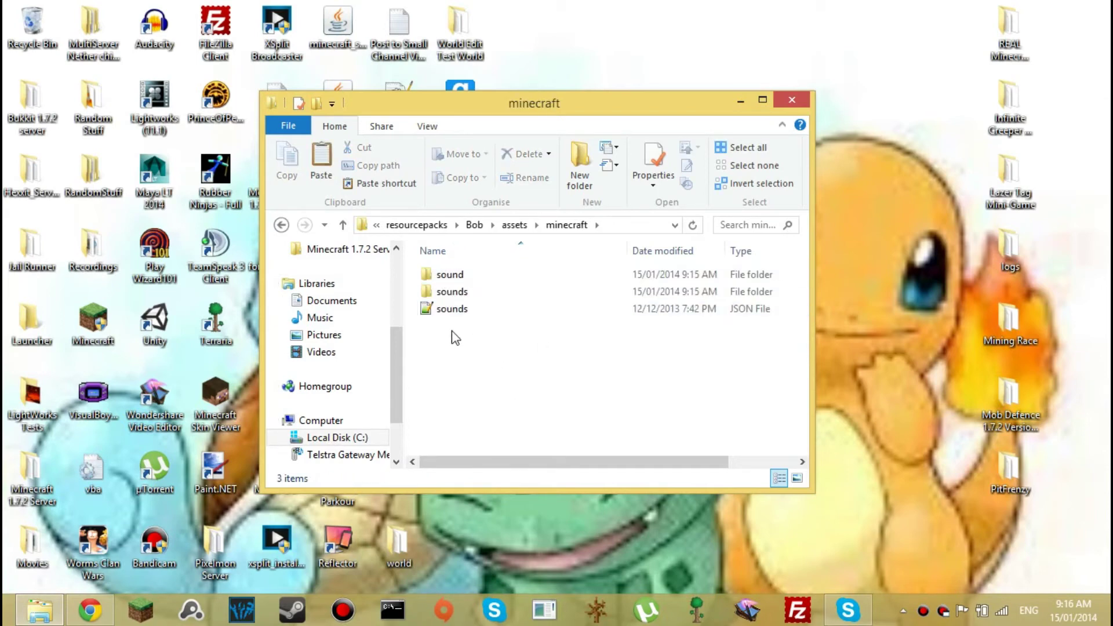
{"action": "left_click", "coordinate": [460, 280]}
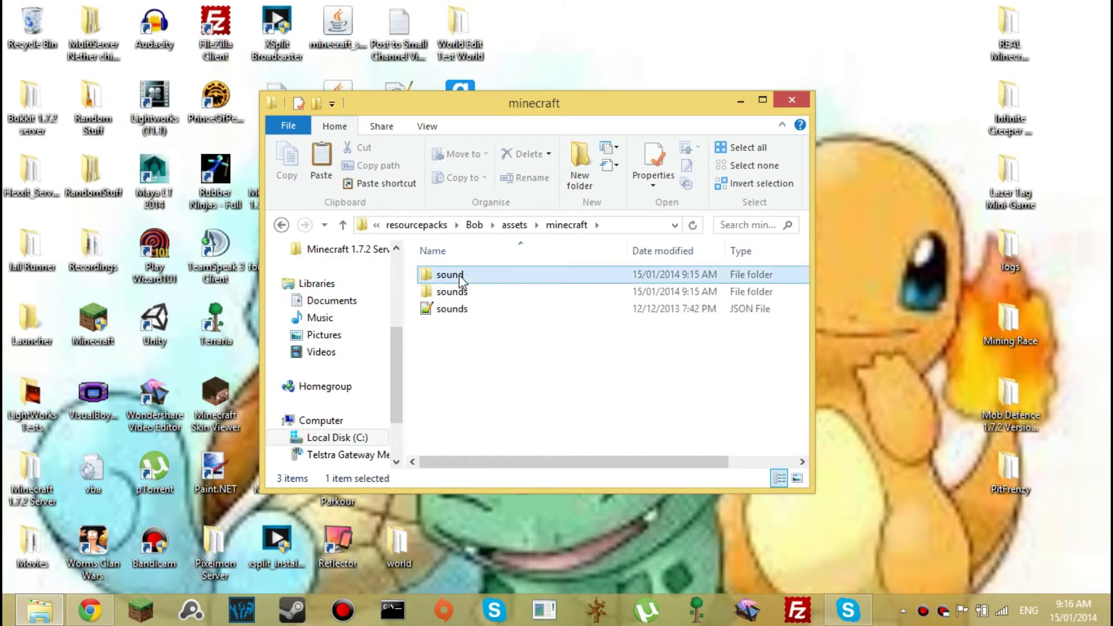
{"action": "double_click", "coordinate": [460, 280]}
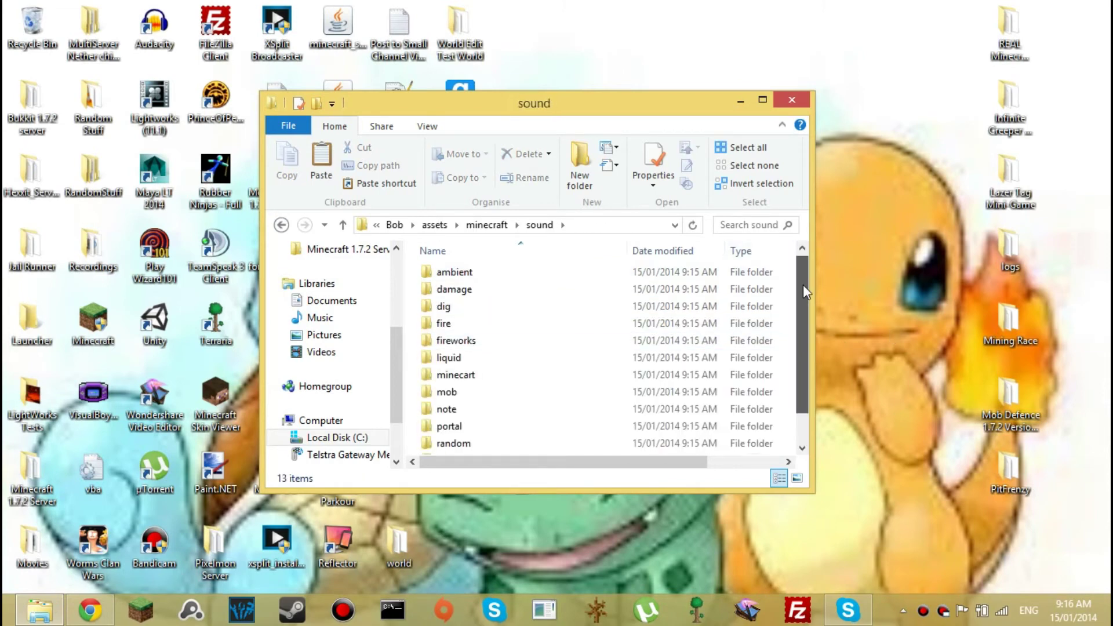
{"action": "mouse_move", "coordinate": [802, 285]}
{"action": "left_mouse_down"}
{"action": "mouse_move", "coordinate": [802, 311]}
{"action": "mouse_move", "coordinate": [802, 267]}
{"action": "mouse_move", "coordinate": [796, 311]}
{"action": "left_mouse_up"}
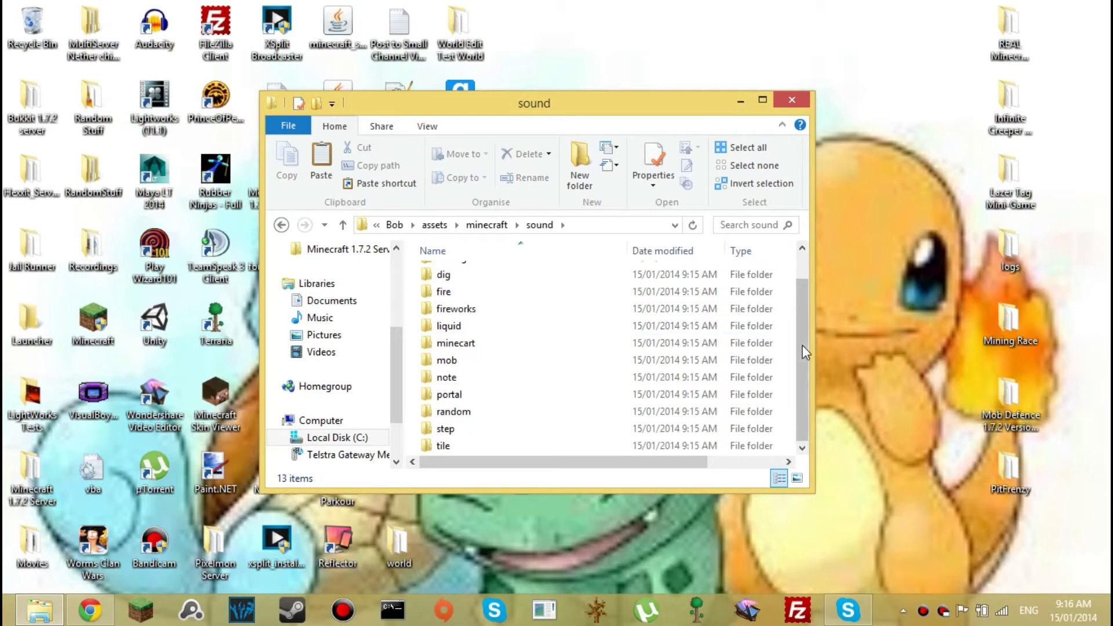
{"action": "mouse_move", "coordinate": [803, 346]}
{"action": "left_mouse_down"}
{"action": "mouse_move", "coordinate": [794, 319]}
{"action": "mouse_move", "coordinate": [792, 349]}
{"action": "left_mouse_up"}
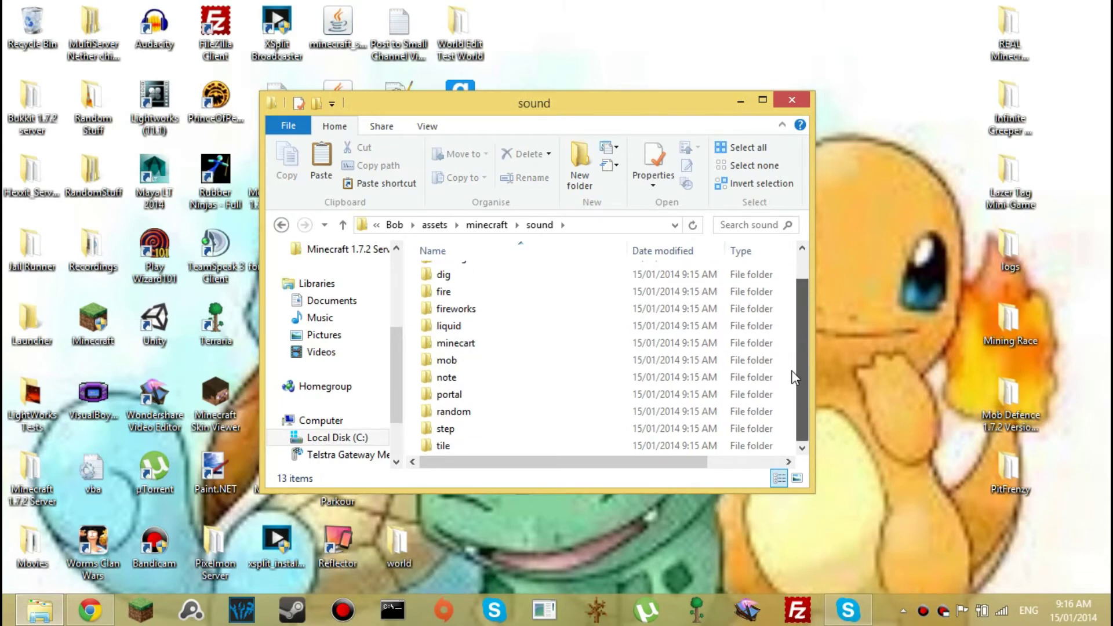
{"action": "mouse_move", "coordinate": [794, 342]}
{"action": "left_mouse_down"}
{"action": "mouse_move", "coordinate": [794, 314]}
{"action": "mouse_move", "coordinate": [778, 375]}
{"action": "left_mouse_up"}
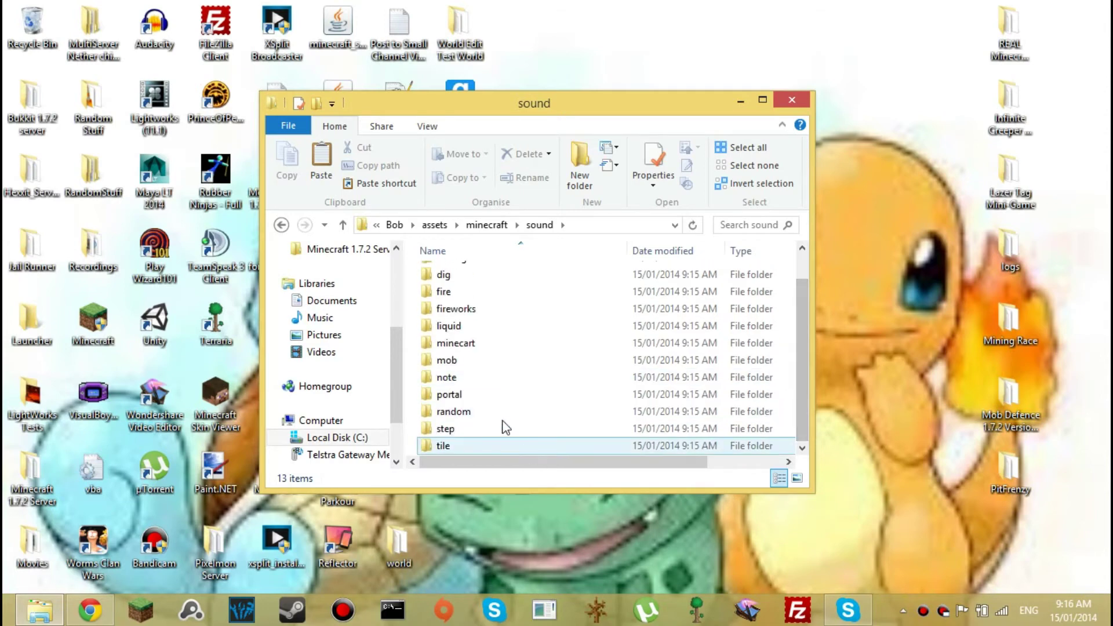
{"action": "double_click", "coordinate": [455, 411]}
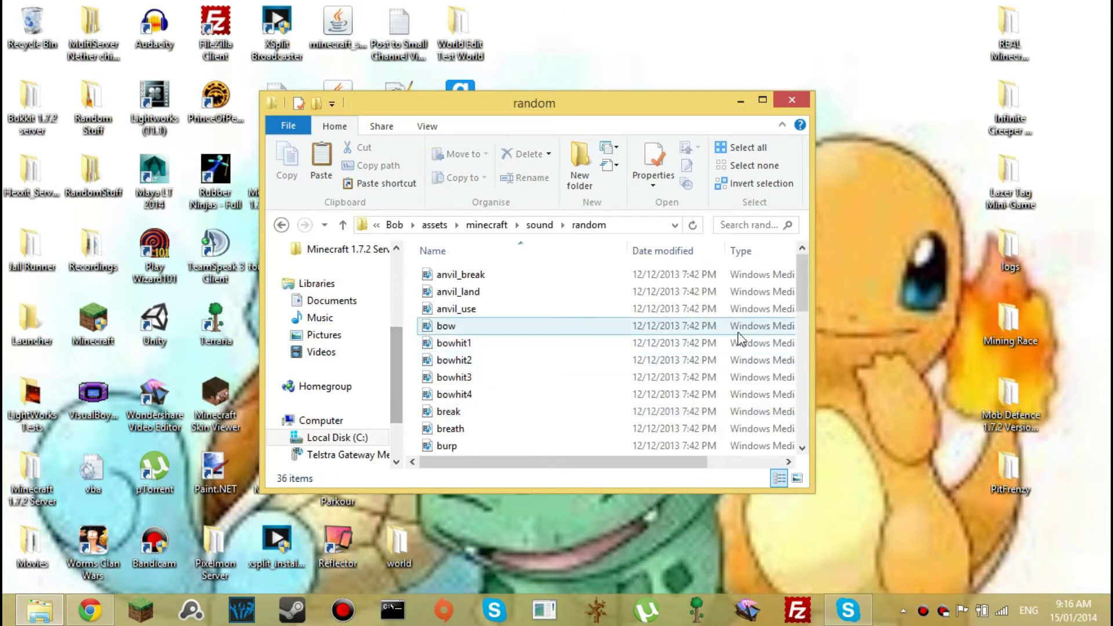
{"action": "left_click_drag", "start_coordinate": [799, 297], "coordinate": [791, 427]}
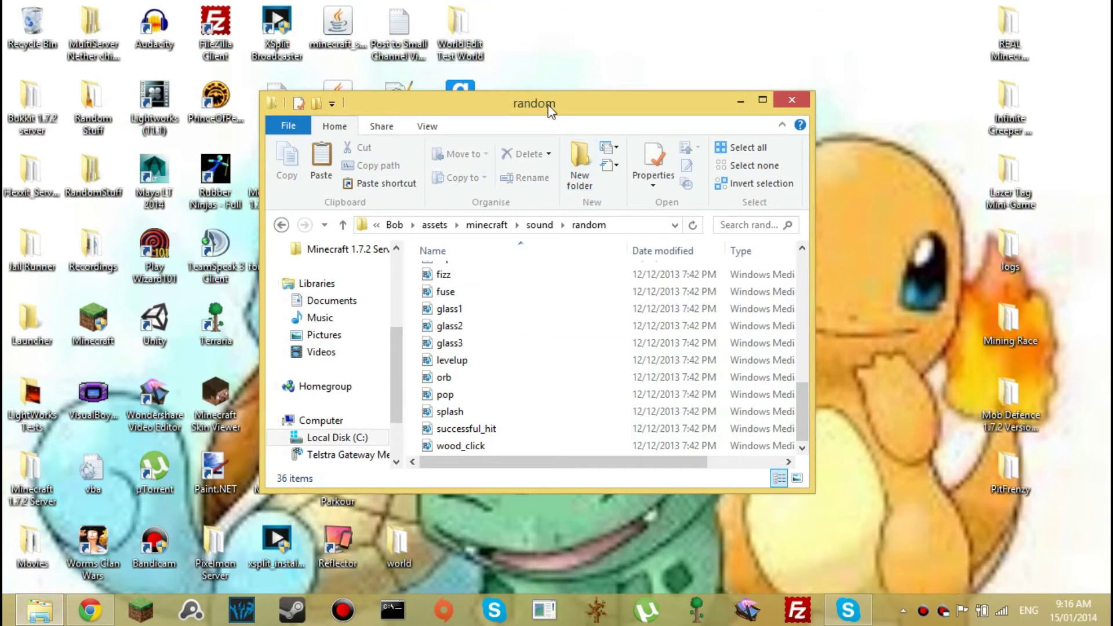
{"action": "mouse_move", "coordinate": [548, 105]}
{"action": "left_mouse_down"}
{"action": "mouse_move", "coordinate": [273, 107]}
{"action": "mouse_move", "coordinate": [373, 104]}
{"action": "left_mouse_up"}
Step: Move 'creepy sound 1' to the desktop and rename it 'levelup'
{"action": "left_click_drag", "start_coordinate": [646, 260], "coordinate": [696, 291]}
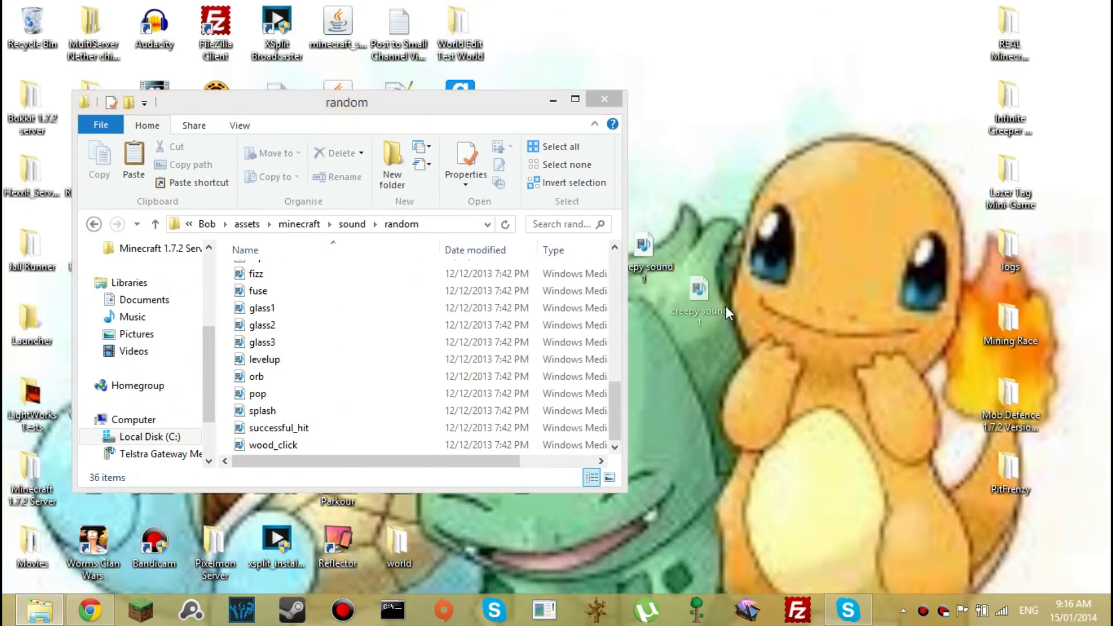
{"action": "key", "text": "F2"}
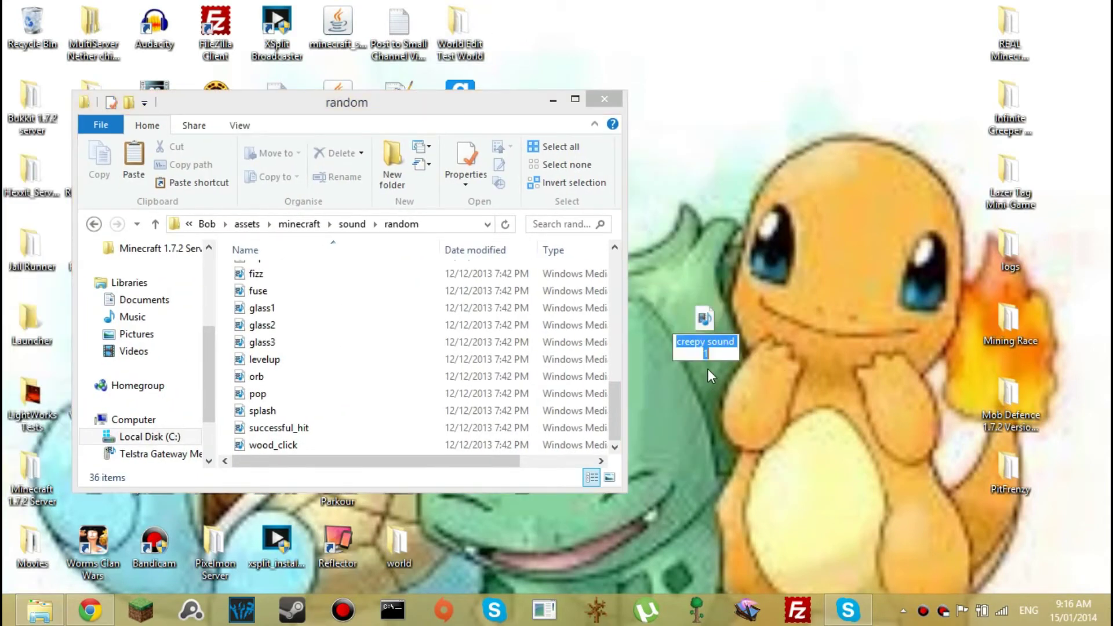
{"action": "type", "text": "levelup"}
{"action": "key", "text": "Return"}
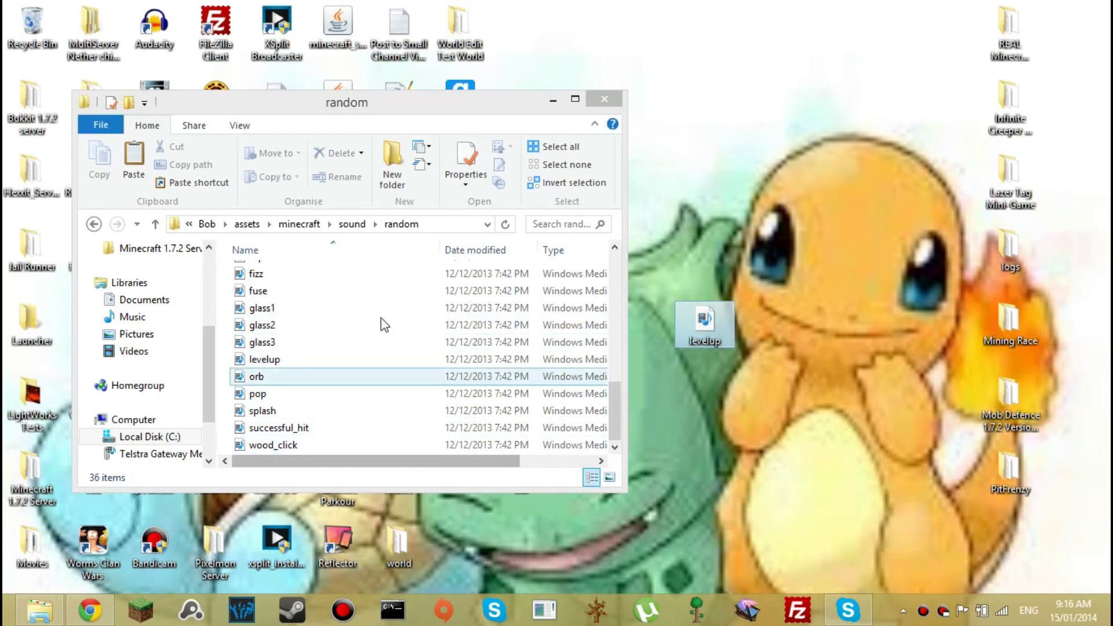
{"action": "left_click", "coordinate": [348, 427]}
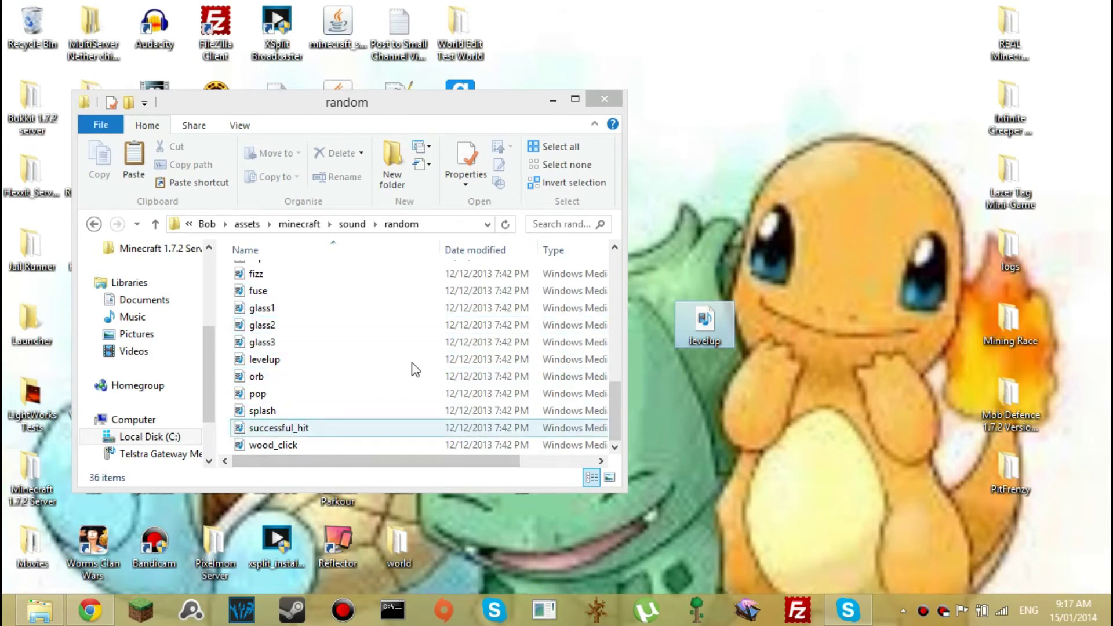
Step: Copy the desktop levelup file into random, replacing the existing levelup sound
{"action": "right_click", "coordinate": [704, 327]}
{"action": "left_click", "coordinate": [750, 499]}
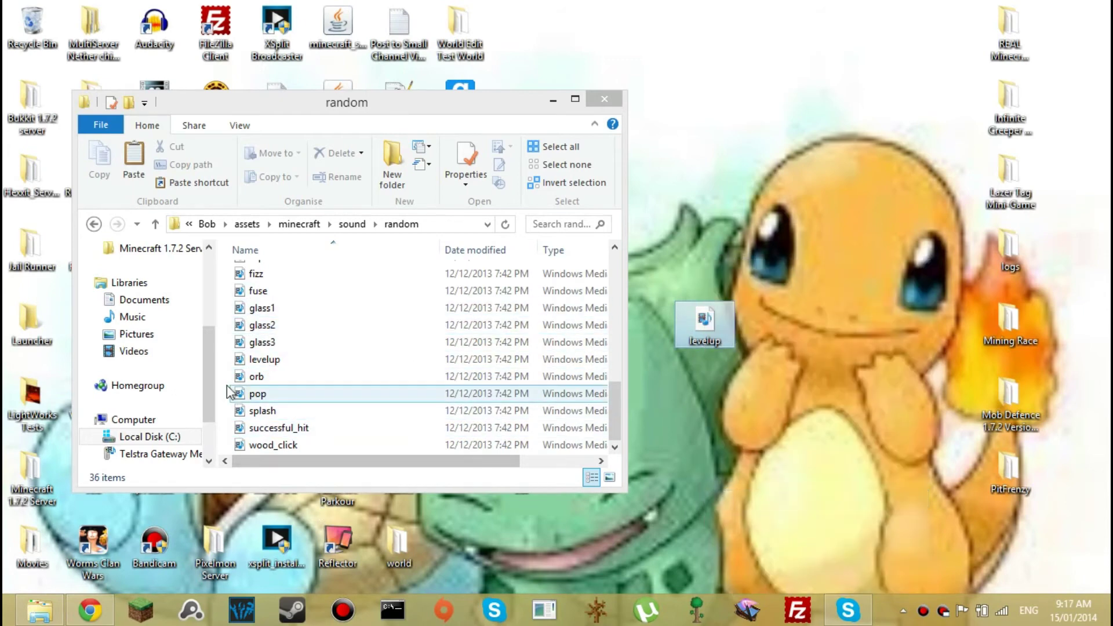
{"action": "right_click", "coordinate": [227, 385]}
{"action": "left_click", "coordinate": [279, 261]}
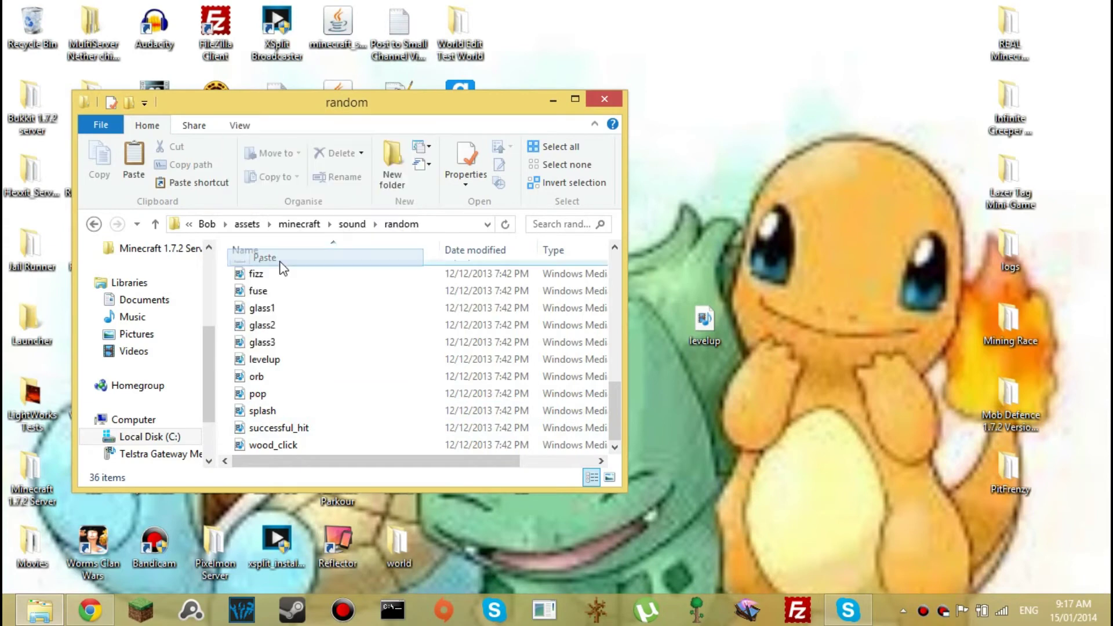
{"action": "left_click", "coordinate": [474, 171]}
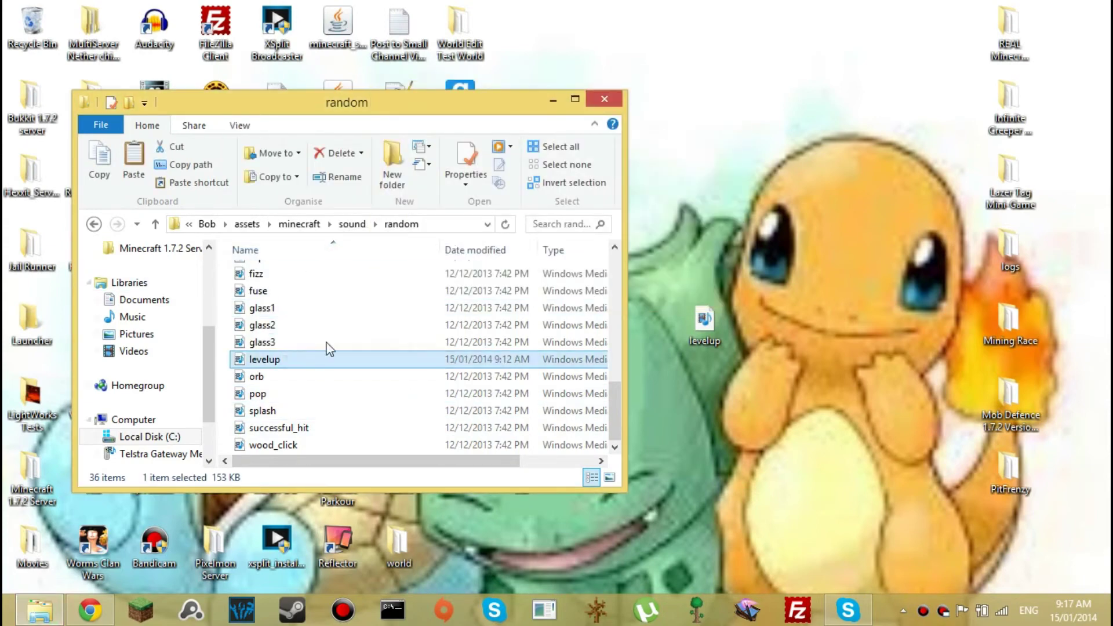
Step: Paste levelup into Bob's sounds/random folder, replacing the existing file
{"action": "left_click", "coordinate": [93, 223]}
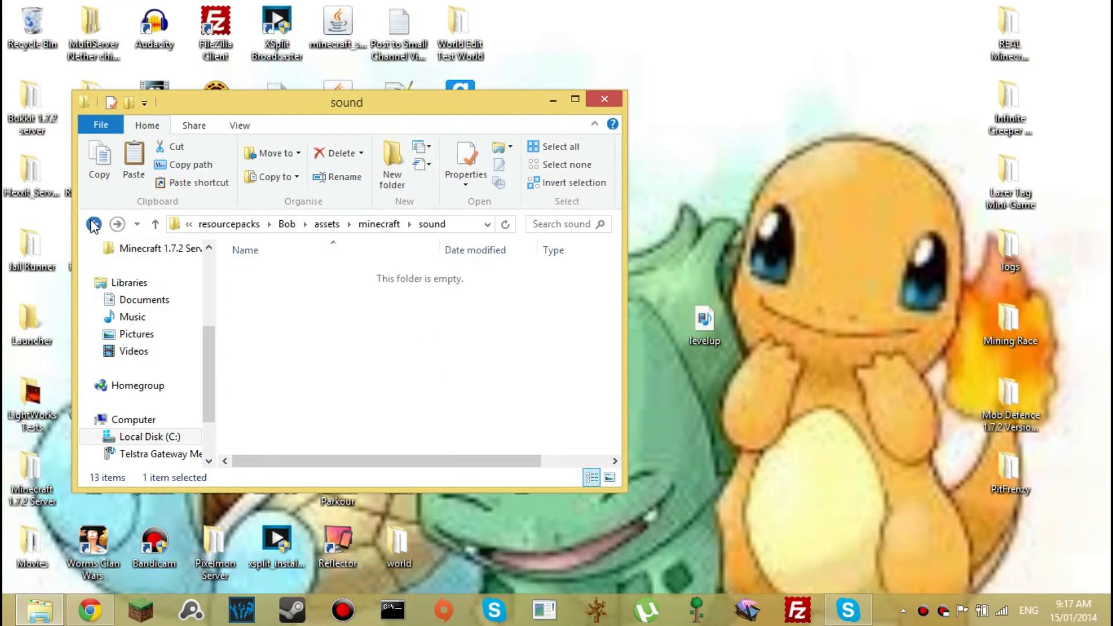
{"action": "left_click", "coordinate": [93, 224]}
{"action": "double_click", "coordinate": [273, 296]}
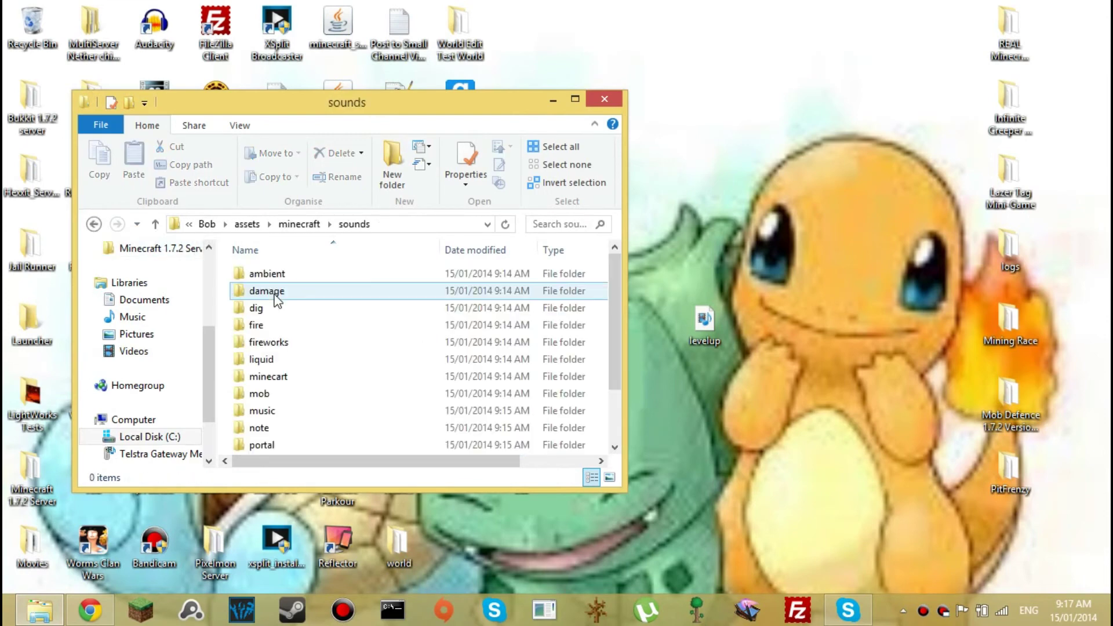
{"action": "scroll", "coordinate": [286, 449], "scroll_direction": "down", "scroll_amount": 2}
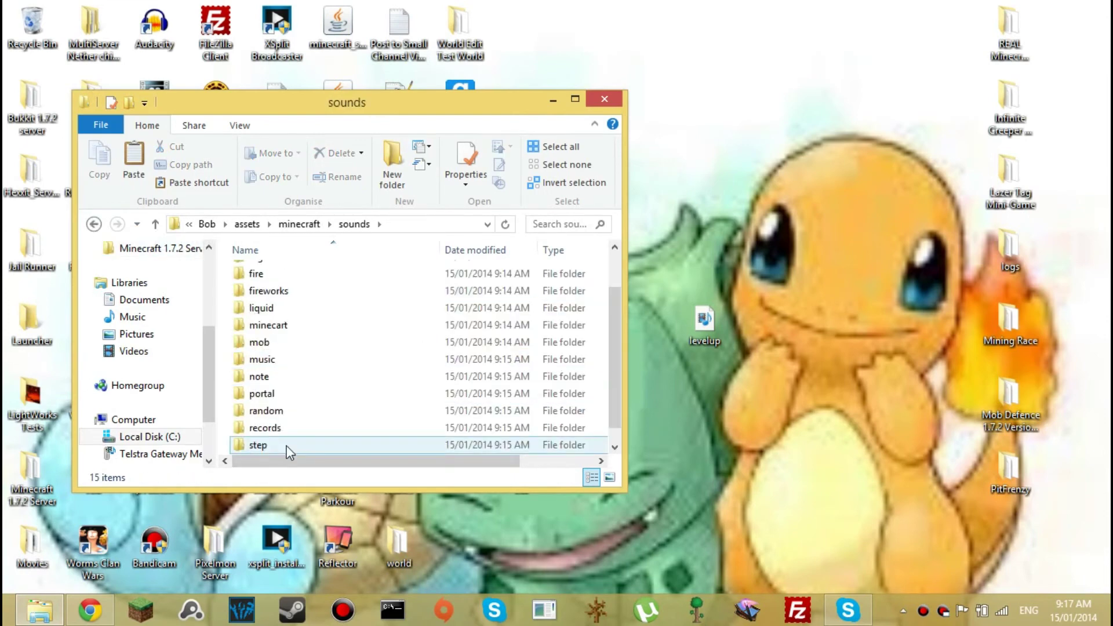
{"action": "double_click", "coordinate": [293, 406]}
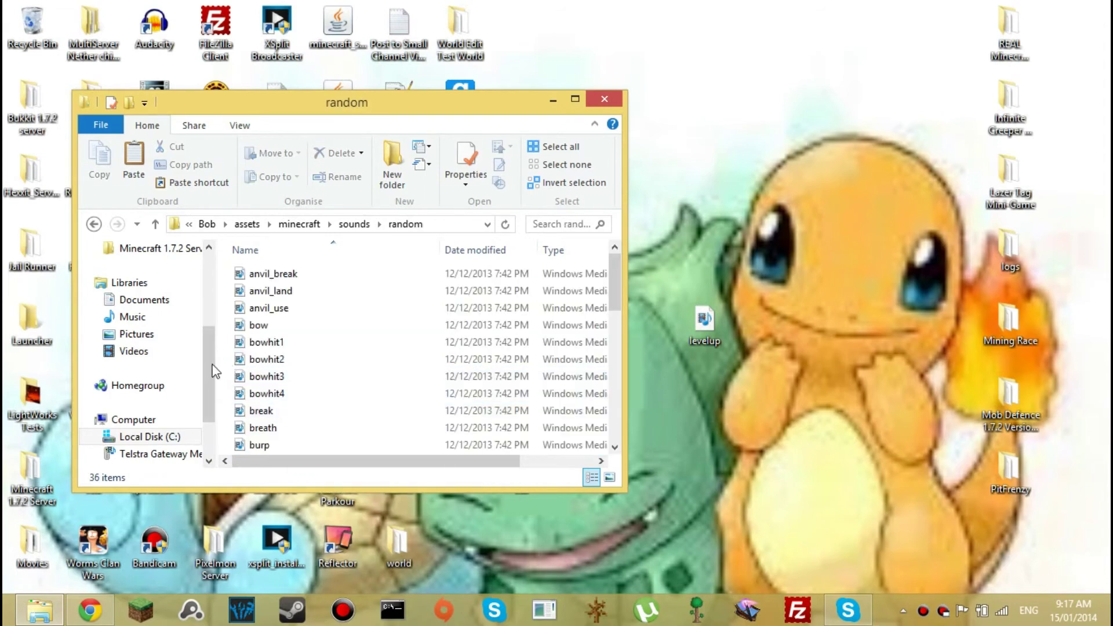
{"action": "right_click", "coordinate": [221, 364]}
{"action": "left_click", "coordinate": [275, 246]}
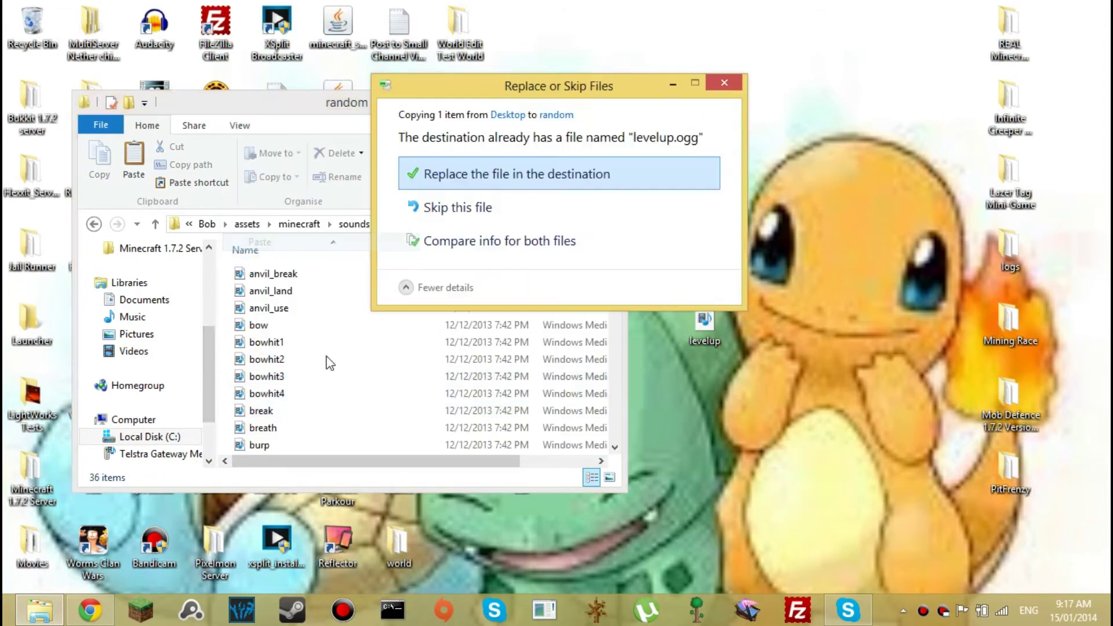
{"action": "left_click", "coordinate": [464, 174]}
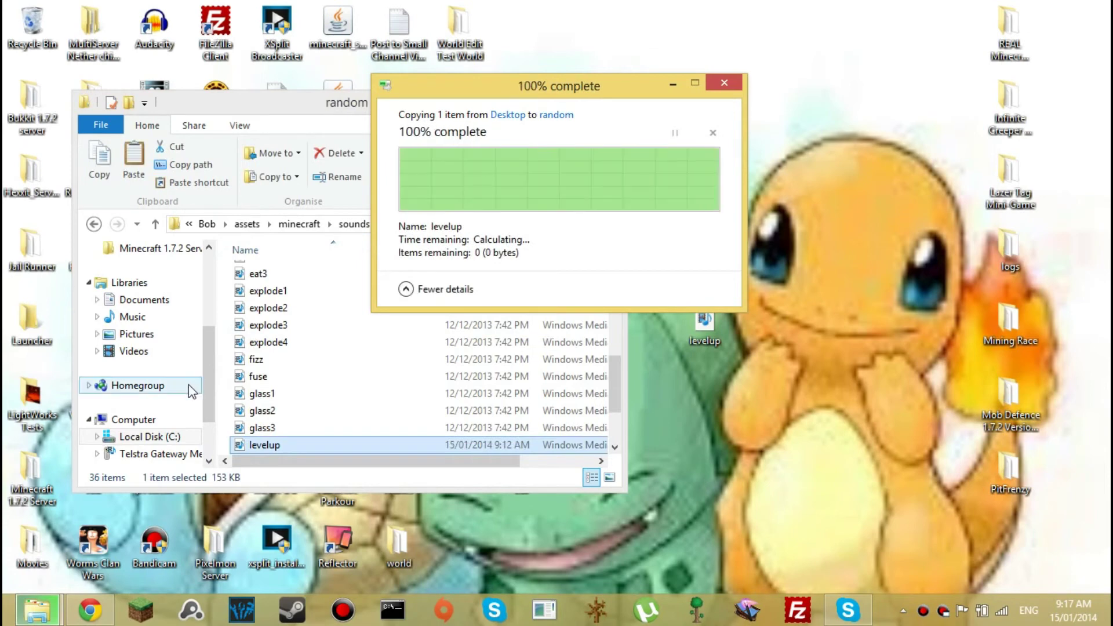
Step: Return to the minecraft folder, reposition the window, and switch to Minecraft
{"action": "left_click", "coordinate": [95, 224]}
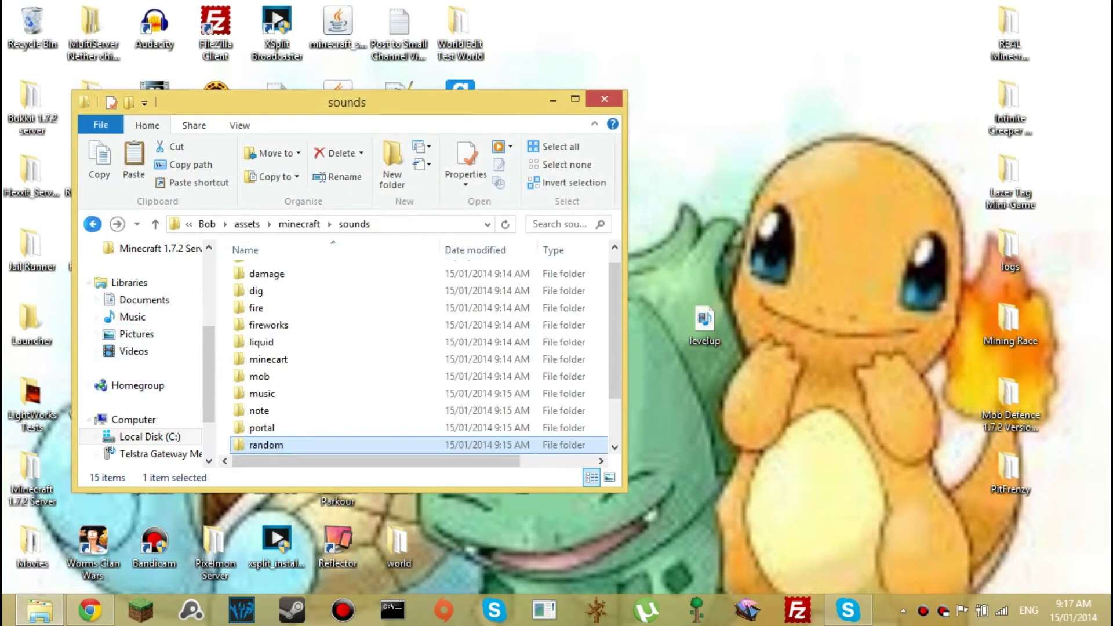
{"action": "left_click", "coordinate": [94, 224]}
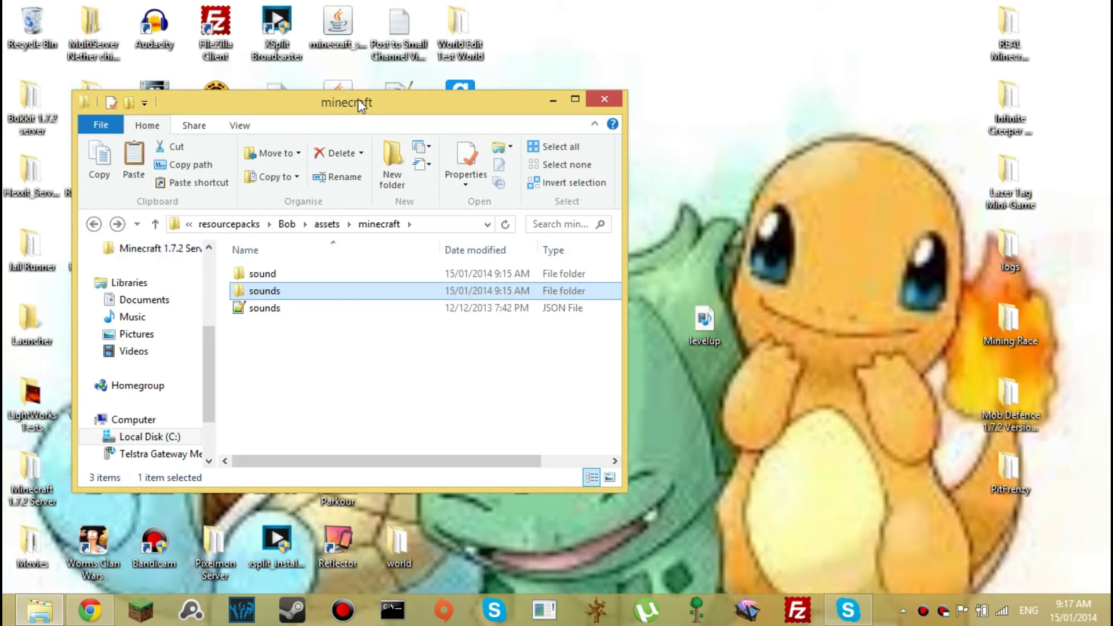
{"action": "mouse_move", "coordinate": [357, 98]}
{"action": "left_mouse_down"}
{"action": "mouse_move", "coordinate": [543, 97]}
{"action": "mouse_move", "coordinate": [565, 74]}
{"action": "left_mouse_up"}
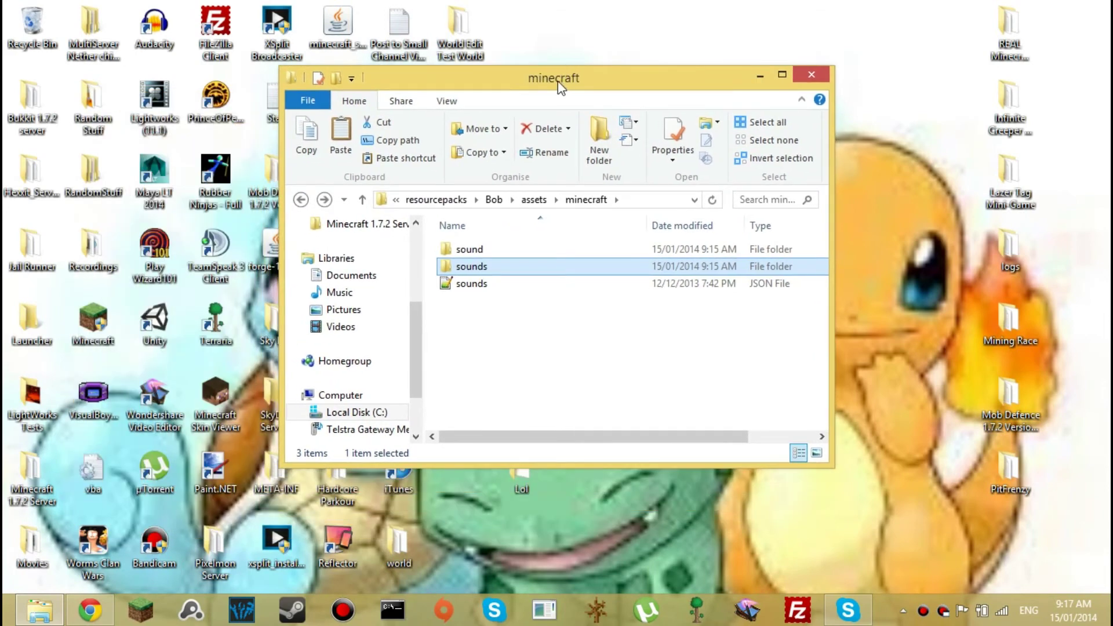
{"action": "mouse_move", "coordinate": [558, 81]}
{"action": "left_mouse_down"}
{"action": "mouse_move", "coordinate": [544, 85]}
{"action": "mouse_move", "coordinate": [540, 112]}
{"action": "mouse_move", "coordinate": [527, 105]}
{"action": "mouse_move", "coordinate": [545, 105]}
{"action": "left_mouse_up"}
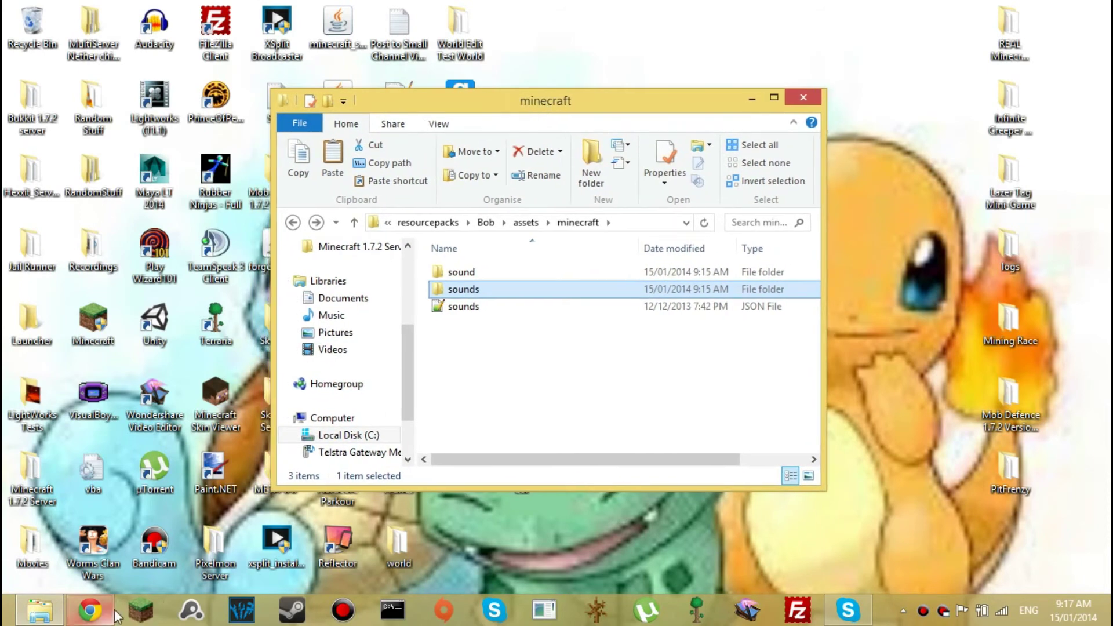
{"action": "left_click", "coordinate": [137, 611]}
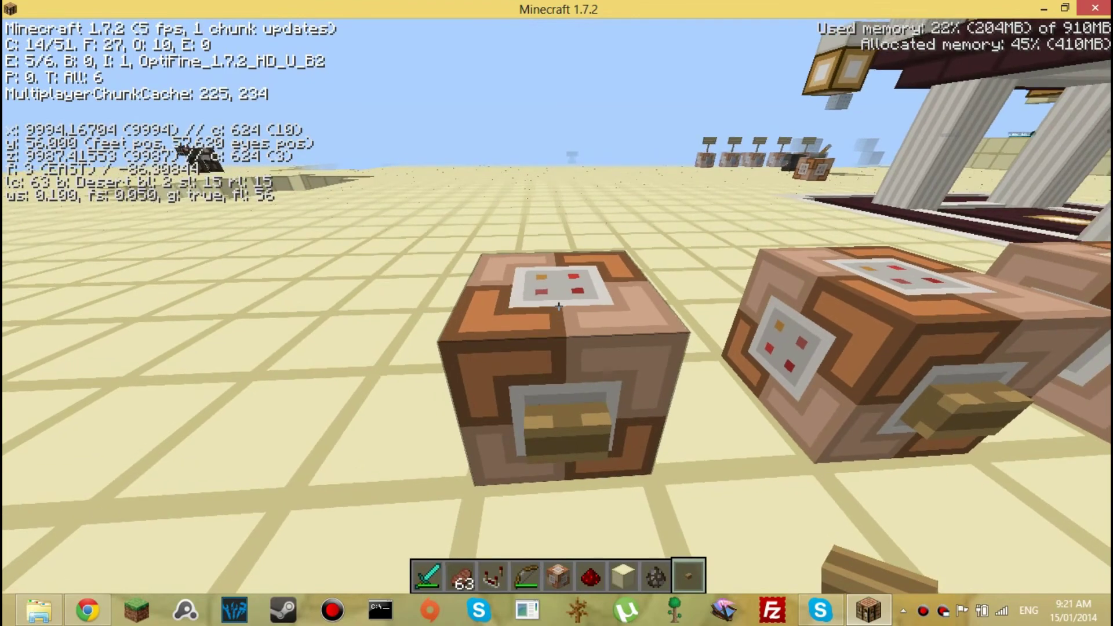
Step: Change the command block's sound from scaryducknoise to levelup, then trigger it
{"action": "right_click", "coordinate": [559, 303]}
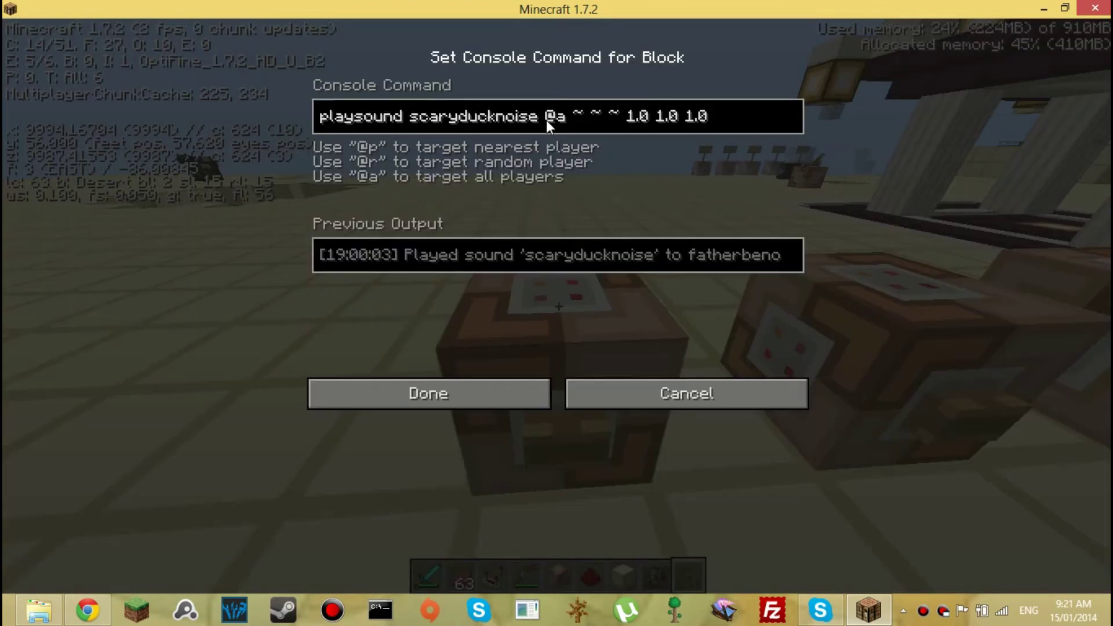
{"action": "key", "text": "BackSpace"}
{"action": "key", "text": "BackSpace"}
{"action": "key", "text": "BackSpace"}
{"action": "key", "text": "BackSpace"}
{"action": "key", "text": "BackSpace"}
{"action": "key", "text": "BackSpace"}
{"action": "key", "text": "BackSpace"}
{"action": "key", "text": "BackSpace"}
{"action": "key", "text": "BackSpace"}
{"action": "key", "text": "BackSpace"}
{"action": "key", "text": "BackSpace"}
{"action": "key", "text": "BackSpace"}
{"action": "key", "text": "BackSpace"}
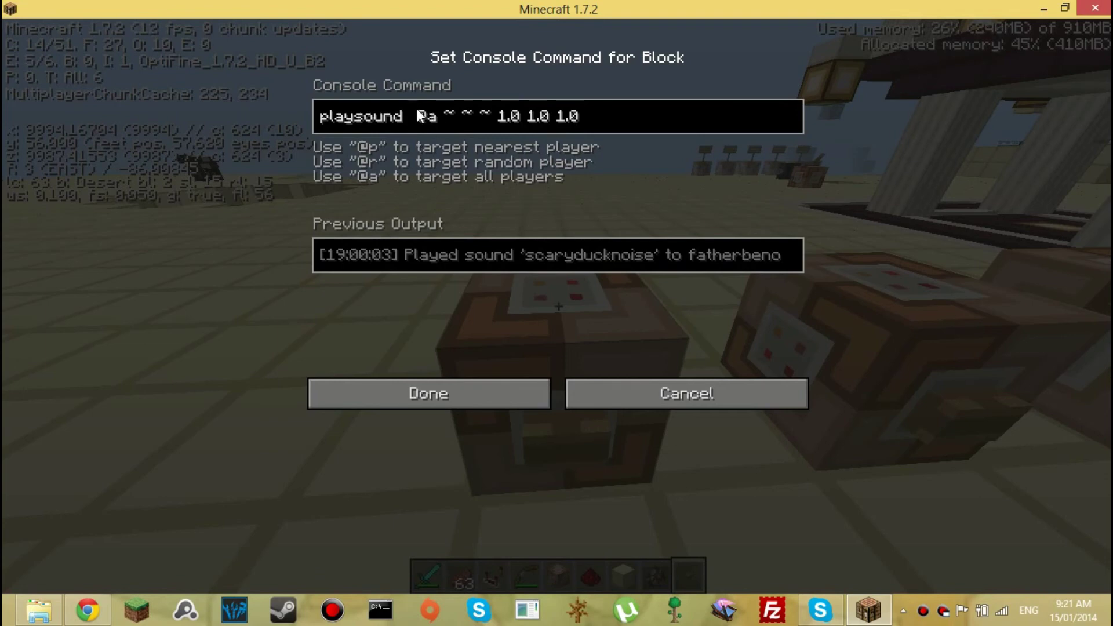
{"action": "type", "text": "levelup"}
{"action": "left_click", "coordinate": [432, 385]}
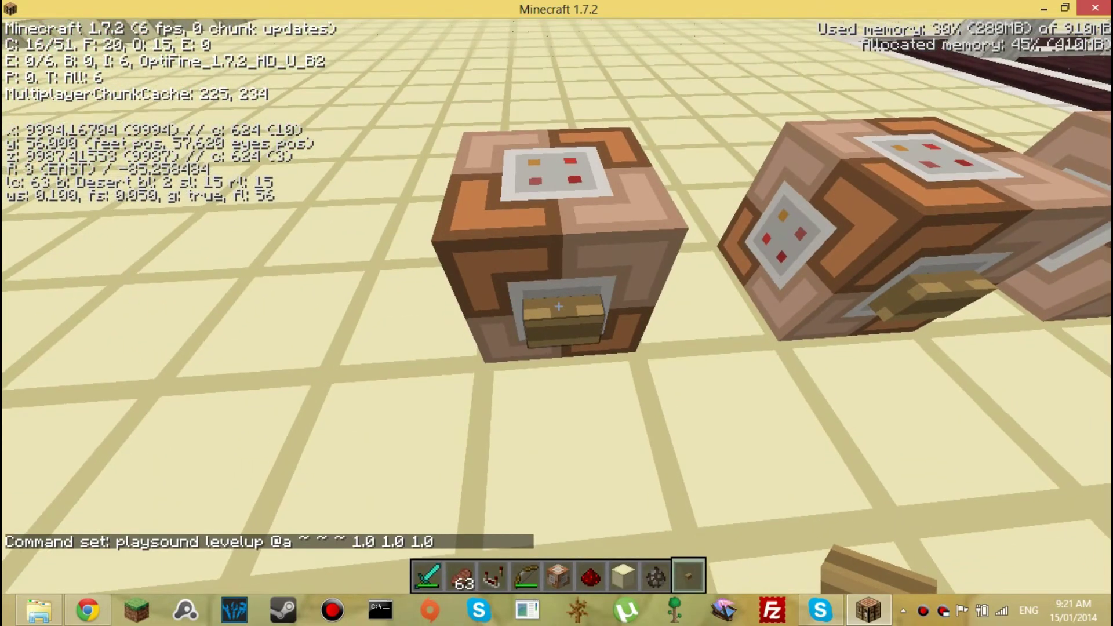
{"action": "right_click", "coordinate": [559, 307]}
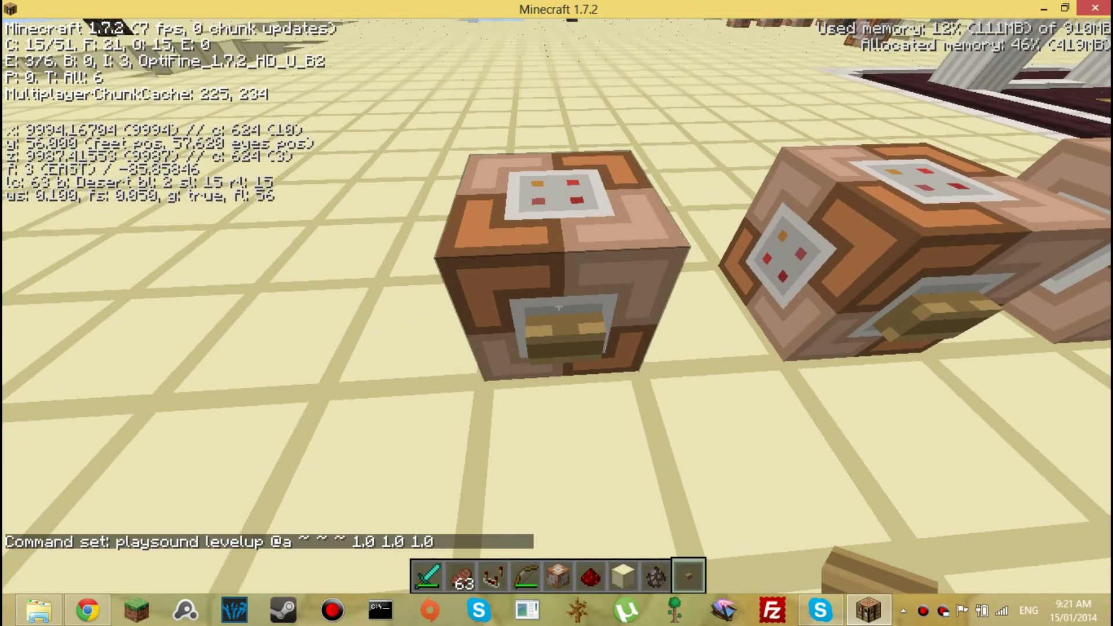
Step: Edit the command block's sound from levelup to random.levelup
{"action": "right_click", "coordinate": [559, 306]}
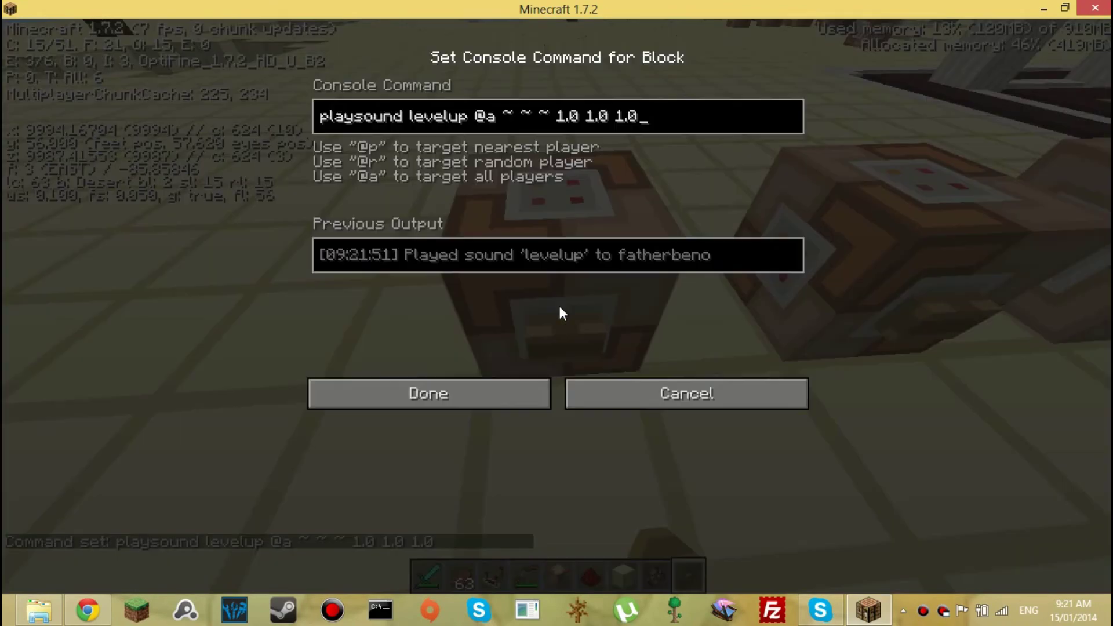
{"action": "left_click", "coordinate": [411, 117]}
{"action": "type", "text": "."}
{"action": "type", "text": "ran"}
{"action": "key", "text": "BackSpace"}
{"action": "key", "text": "BackSpace"}
{"action": "key", "text": "BackSpace"}
{"action": "key", "text": "BackSpace"}
{"action": "type", "text": "random."}
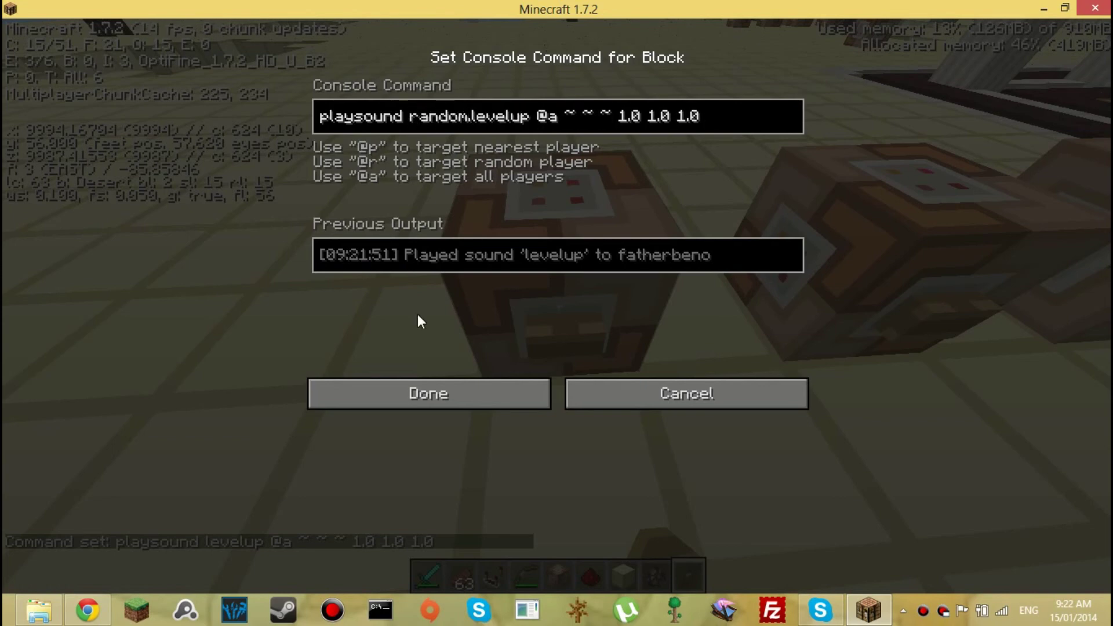
{"action": "left_click", "coordinate": [455, 391]}
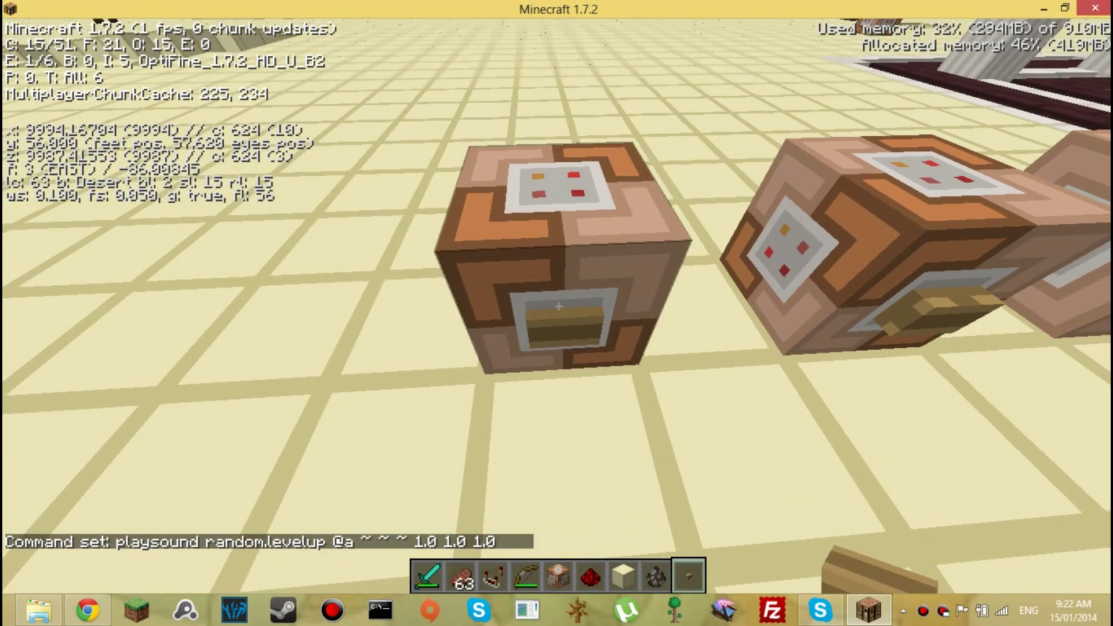
Step: Replace Scary Maze with Bob in the selected resource packs, then resume play
{"action": "key", "text": "a"}
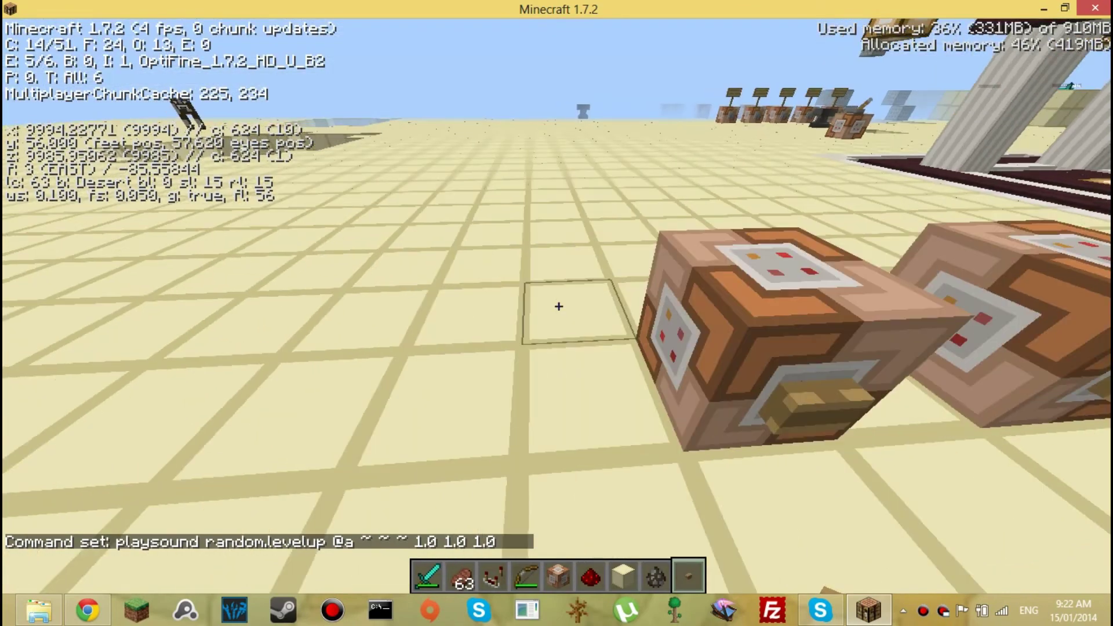
{"action": "key", "text": "d"}
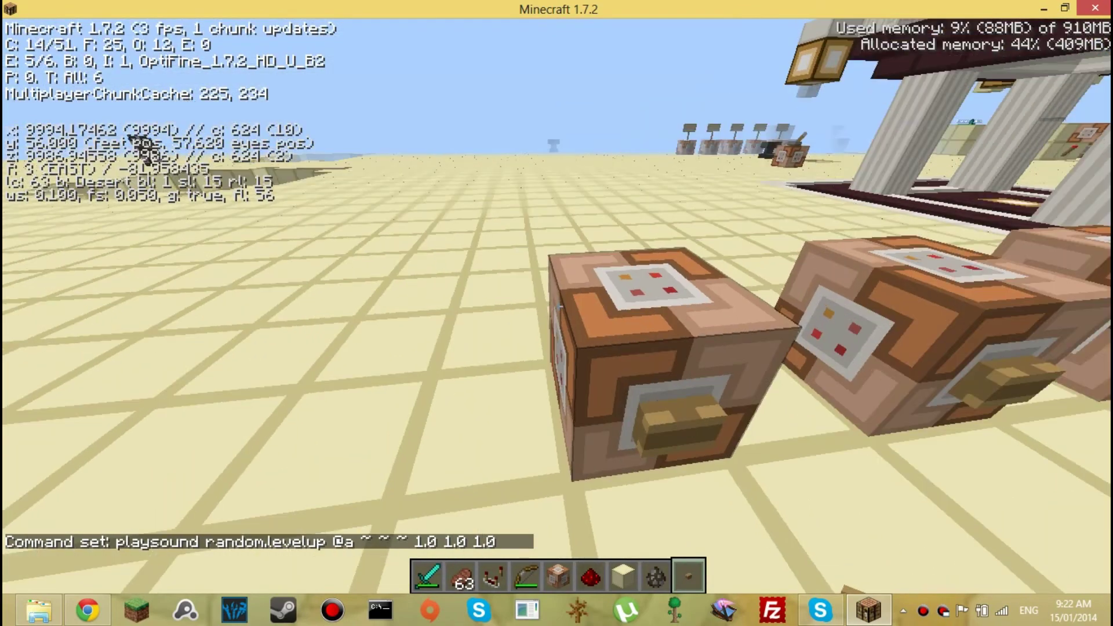
{"action": "key", "text": "Escape"}
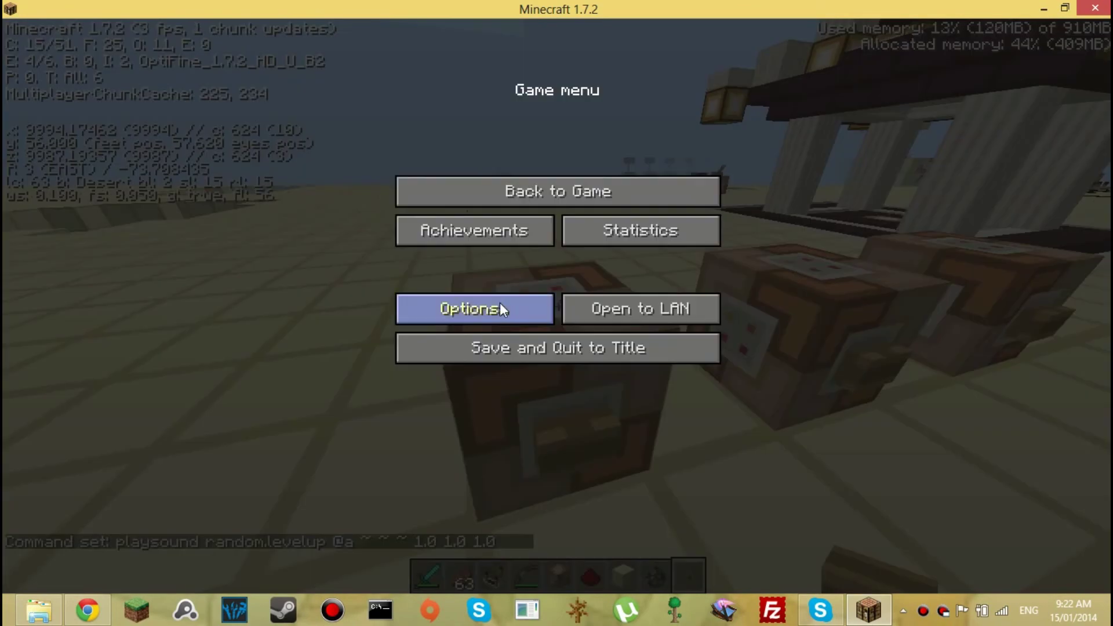
{"action": "left_click", "coordinate": [490, 303]}
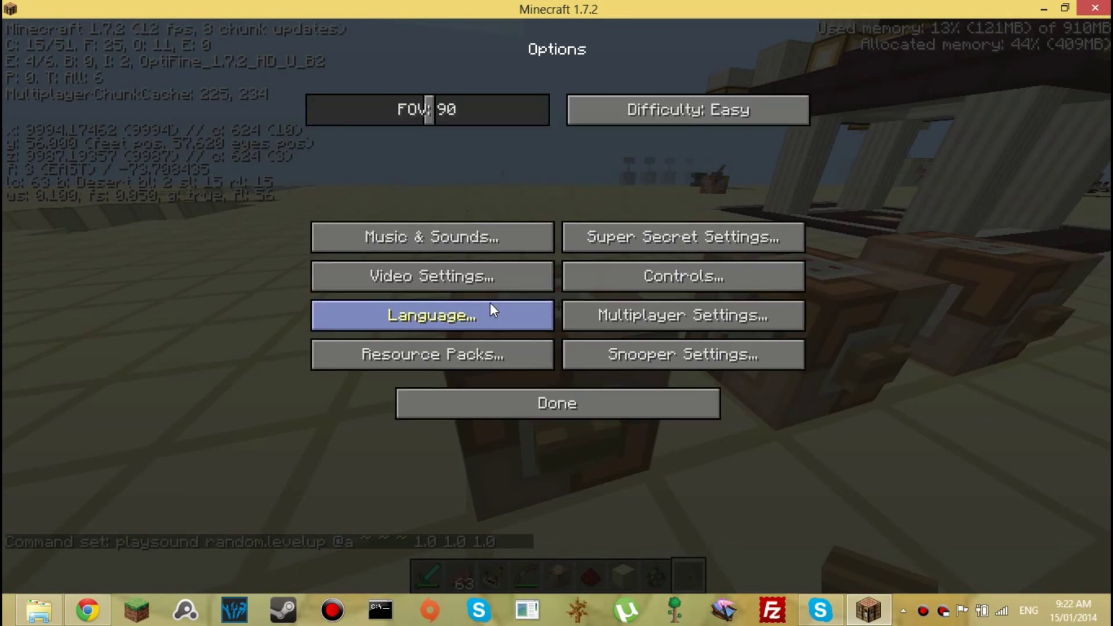
{"action": "left_click", "coordinate": [476, 364]}
{"action": "left_click", "coordinate": [588, 123]}
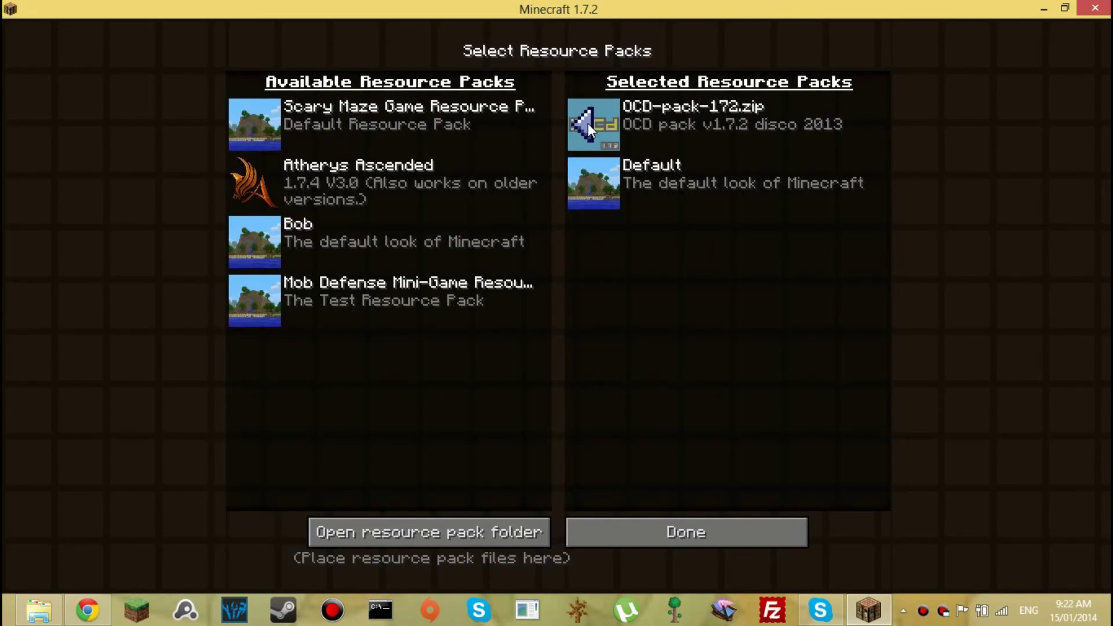
{"action": "left_click", "coordinate": [250, 242]}
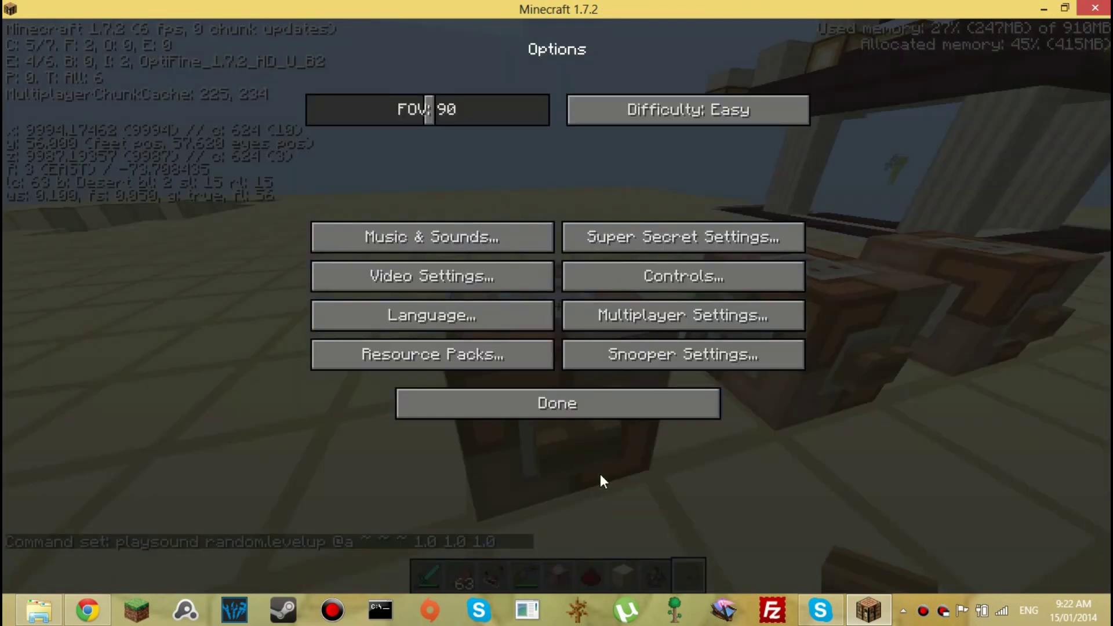
{"action": "left_click", "coordinate": [592, 401]}
{"action": "left_click", "coordinate": [579, 191]}
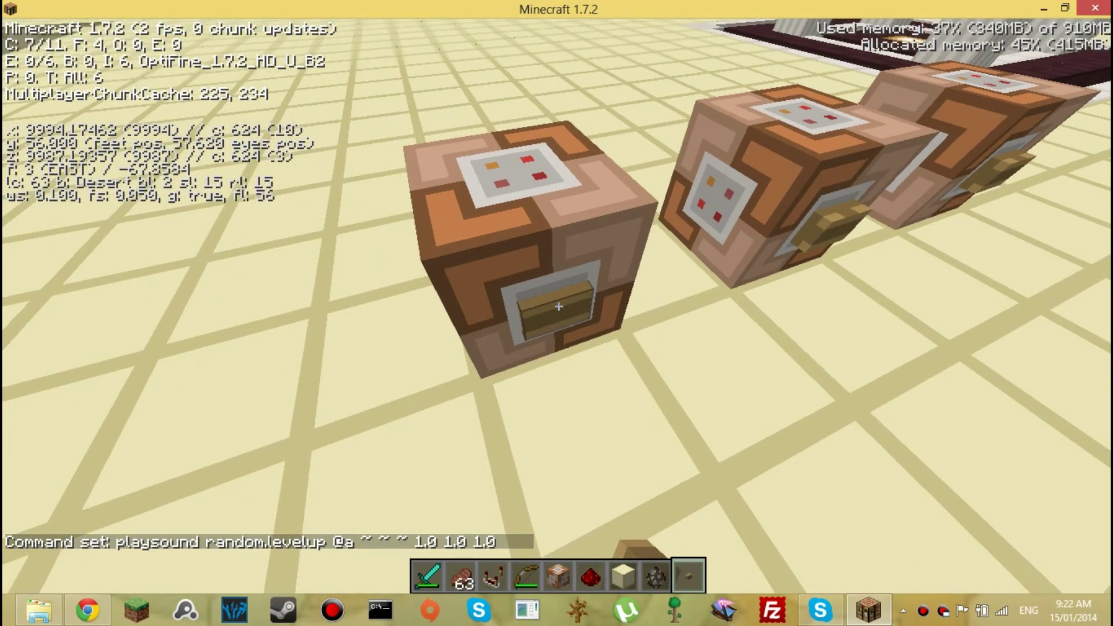
Step: Press the command block's button to play the replaced levelup sound, then step back
{"action": "right_click", "coordinate": [558, 306]}
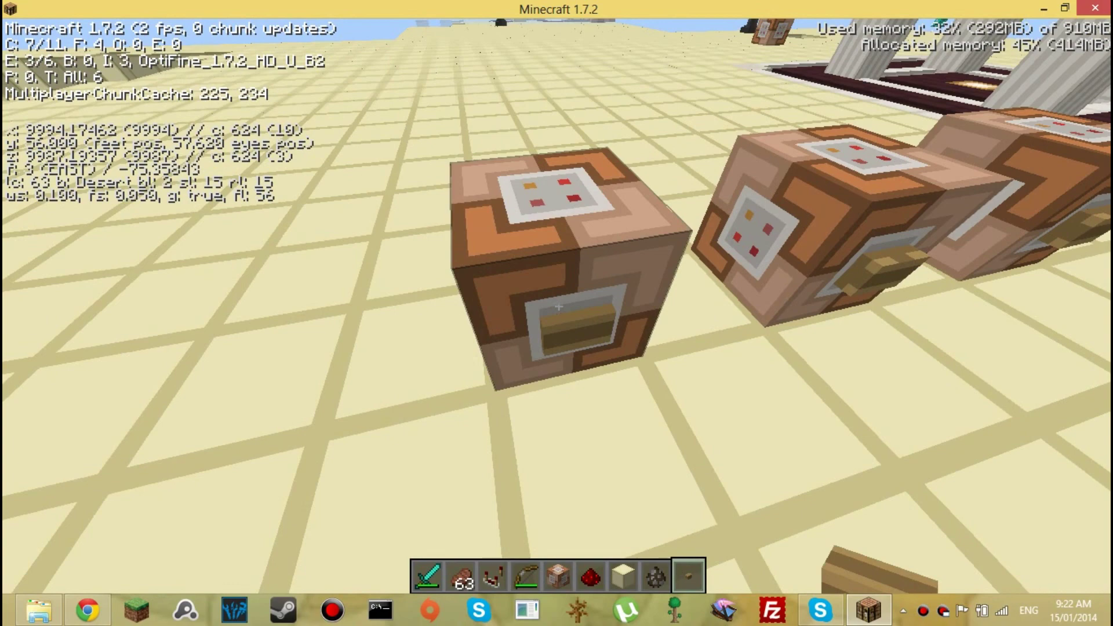
{"action": "key", "text": "s"}
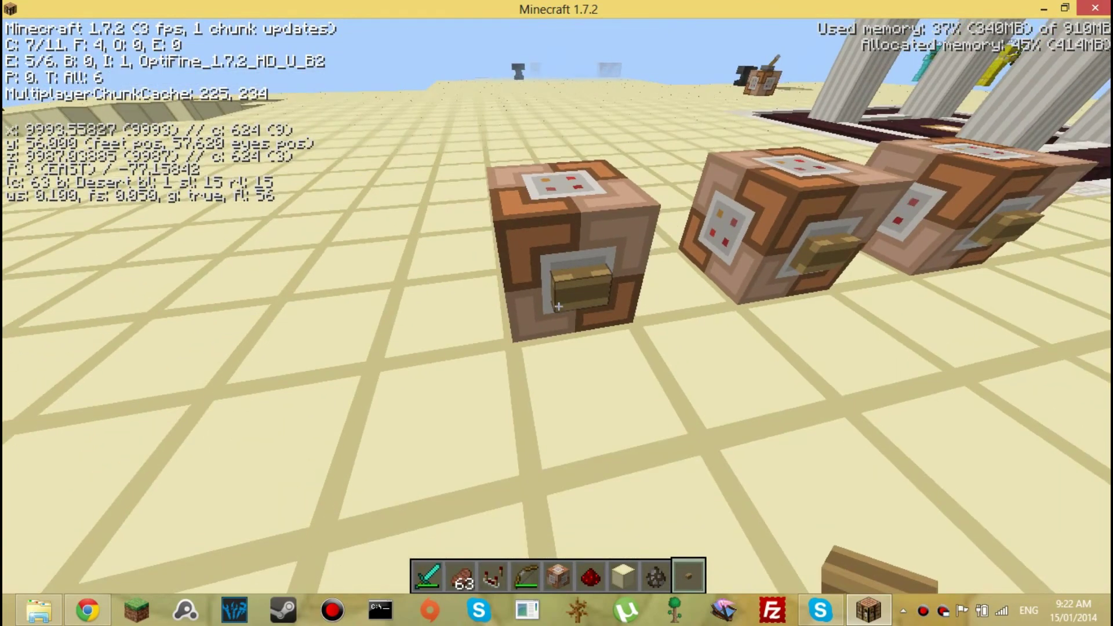